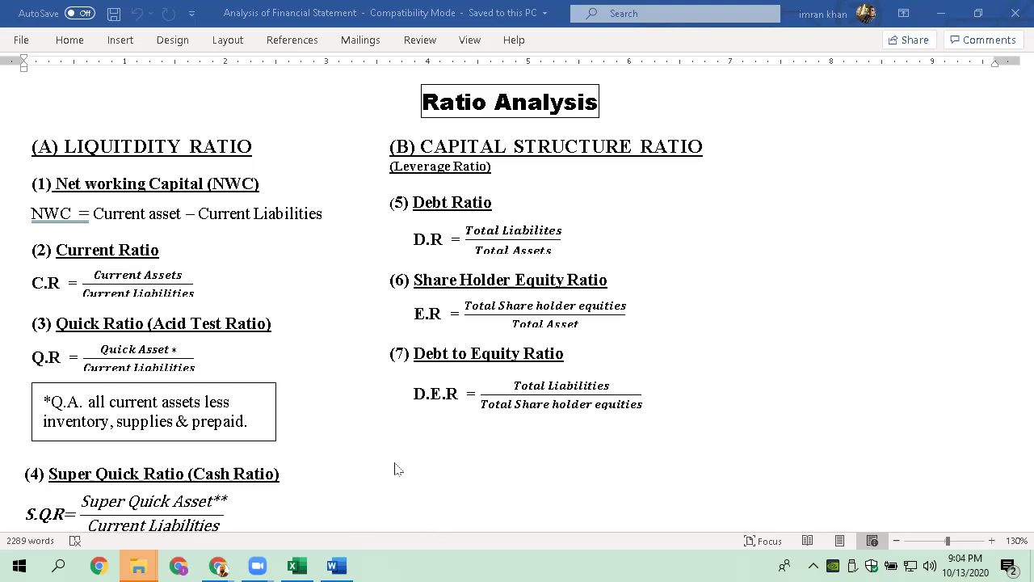
Switch to the Answer Sheet AOFS workbook in Excel and look through the Q 5, Q 6 and Q 7 sheets
left_click(296, 564)
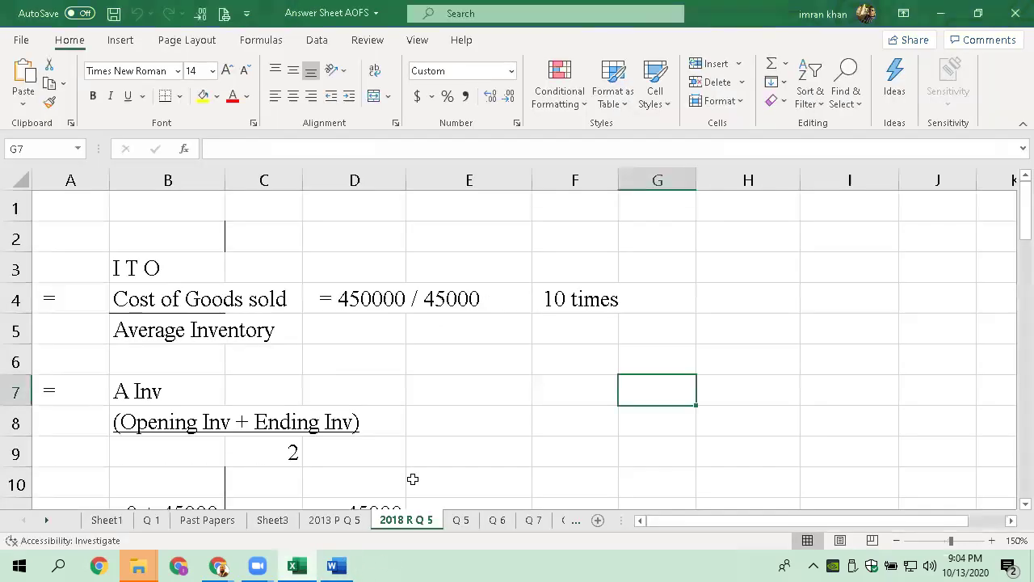
left_click(463, 523)
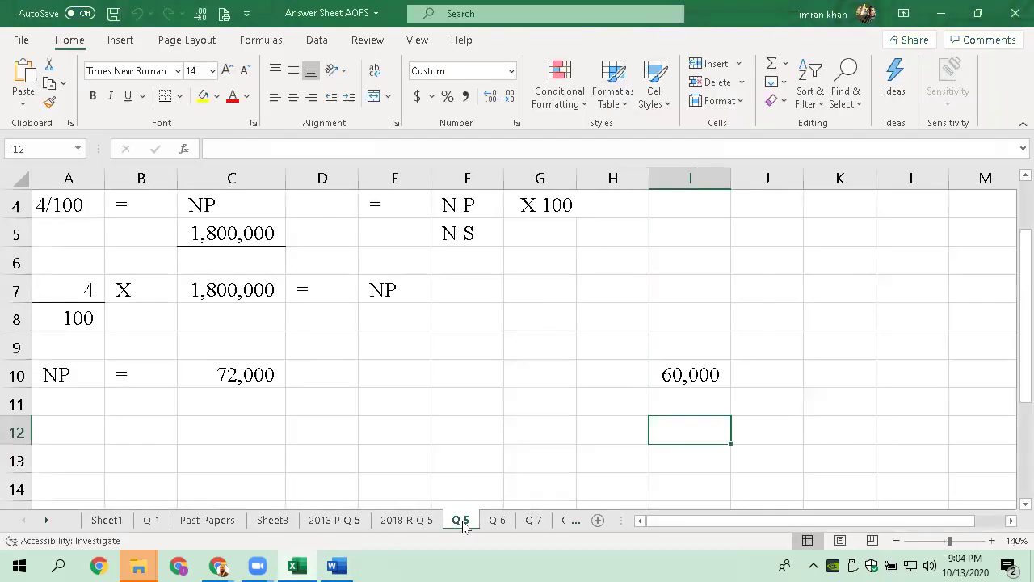
left_click(501, 521)
scroll(396, 411, "up", 20)
scroll(402, 417, "up", 12)
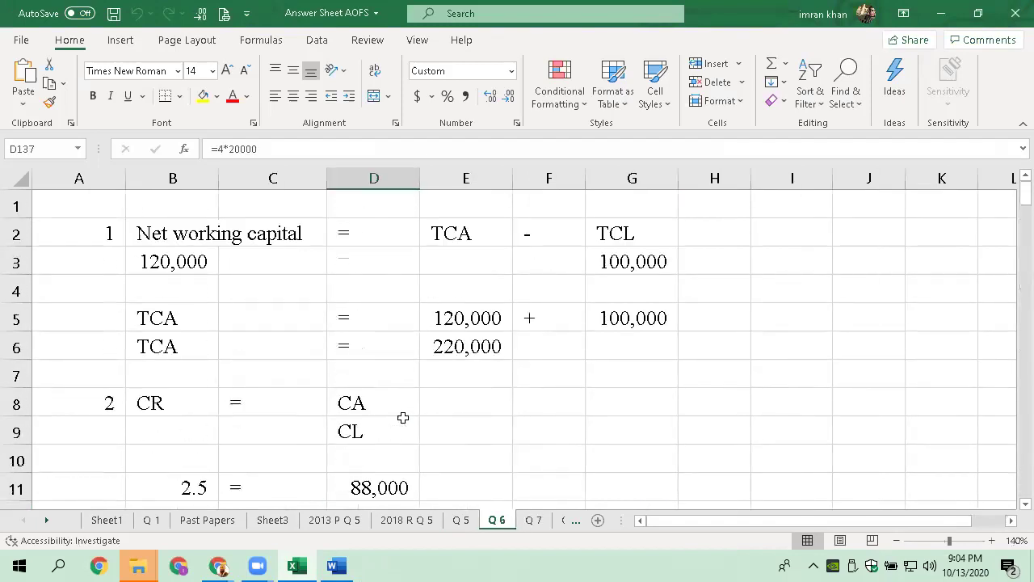
left_click(543, 524)
left_click(497, 521)
left_click(462, 522)
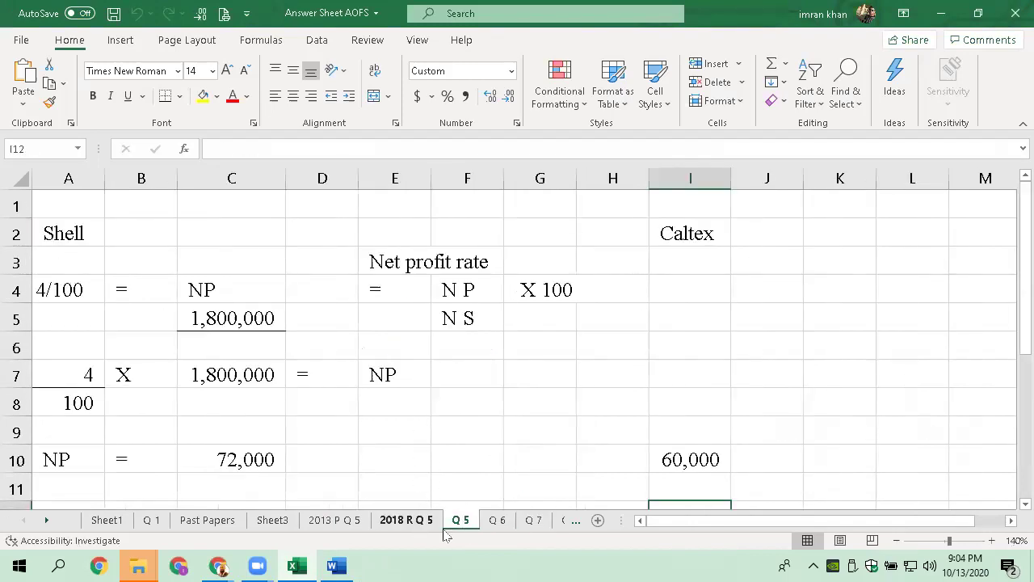
left_click(495, 519)
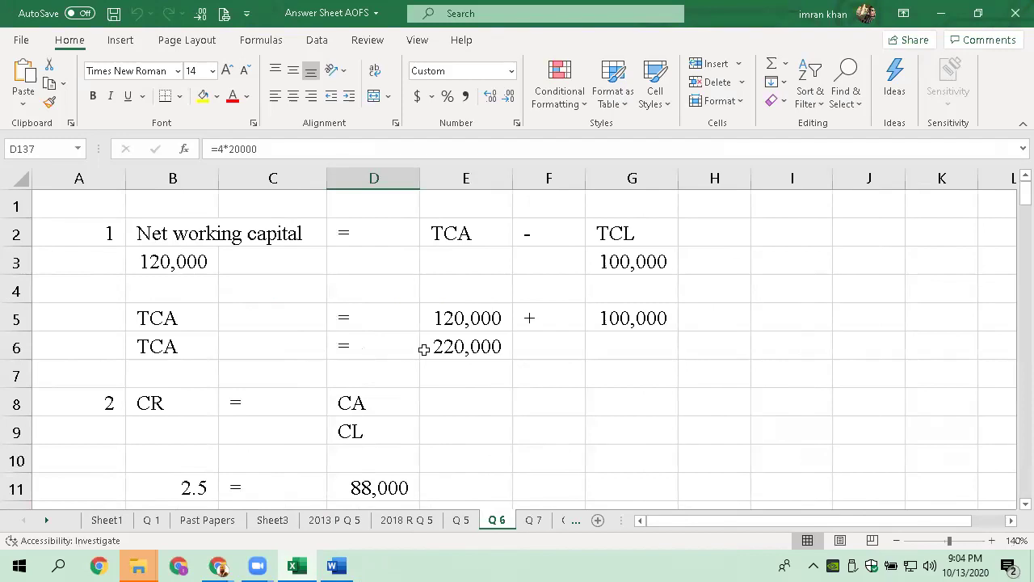
left_click(442, 325)
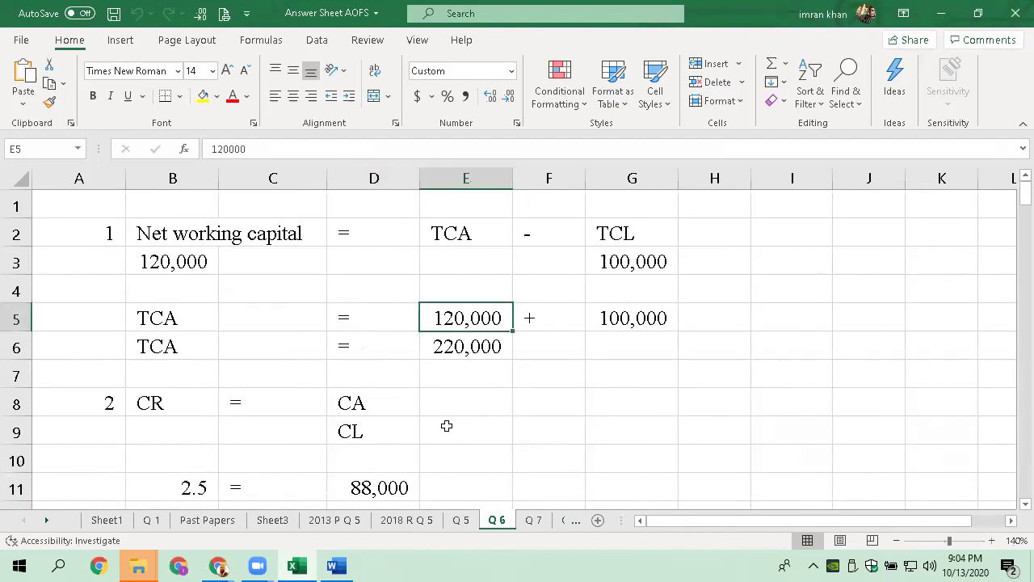
Review the worked ratio answers on the 2013 P Q 5 and 2018 R Q 5 sheets, down to the 2014 Private section
left_click(328, 521)
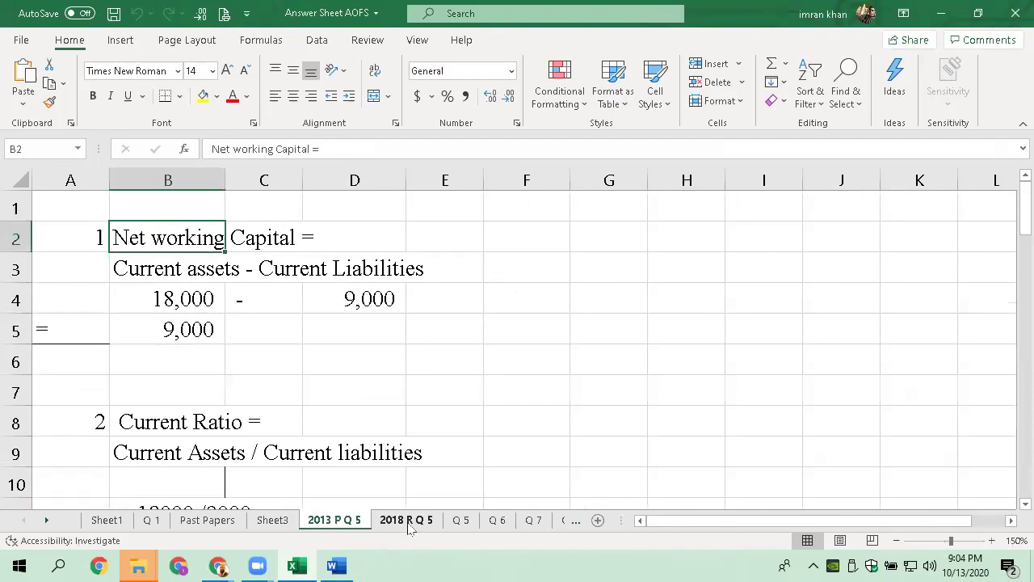
left_click(413, 524)
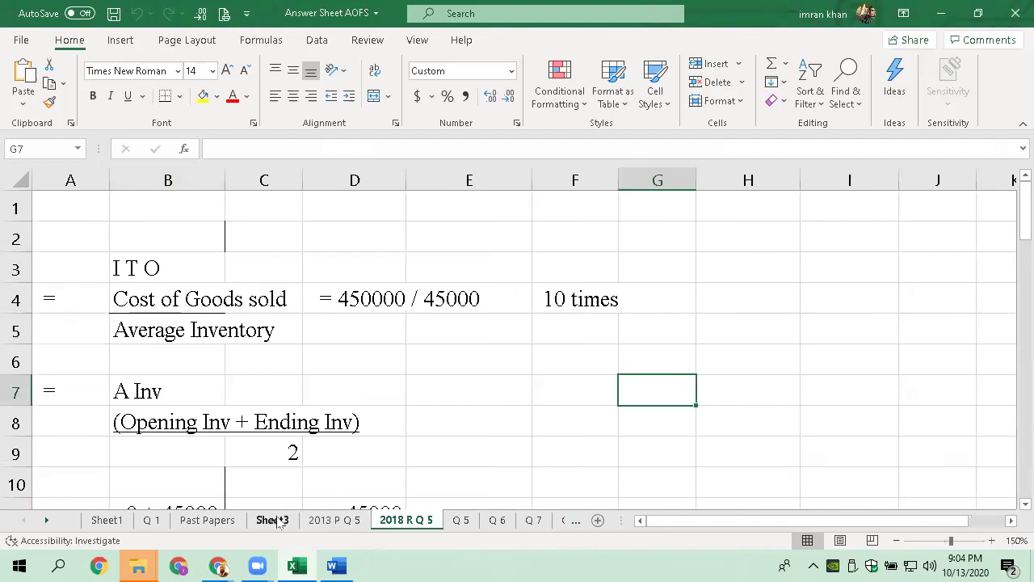
left_click(278, 523)
left_click(331, 521)
scroll(327, 408, "down", 5)
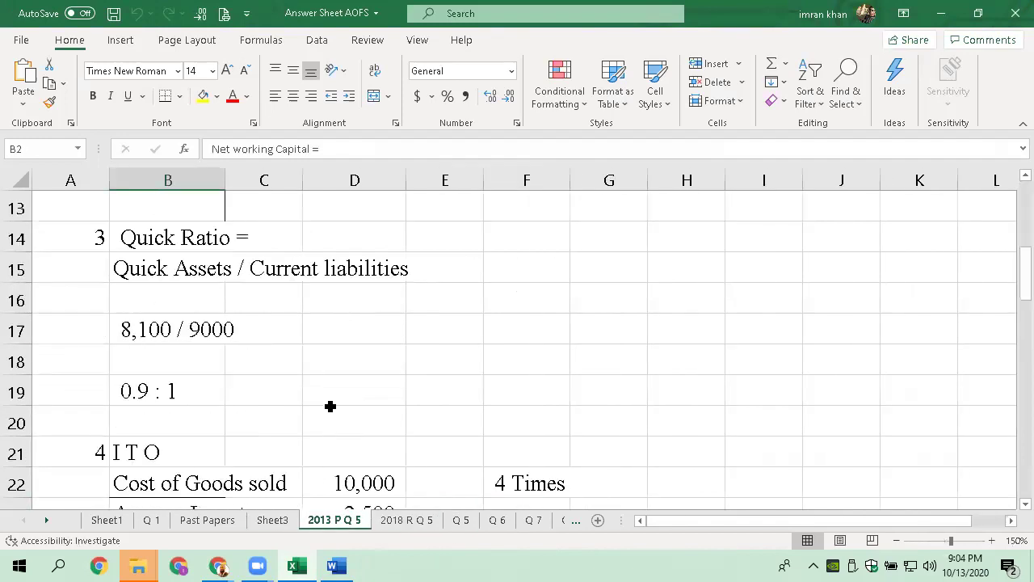
left_click(384, 523)
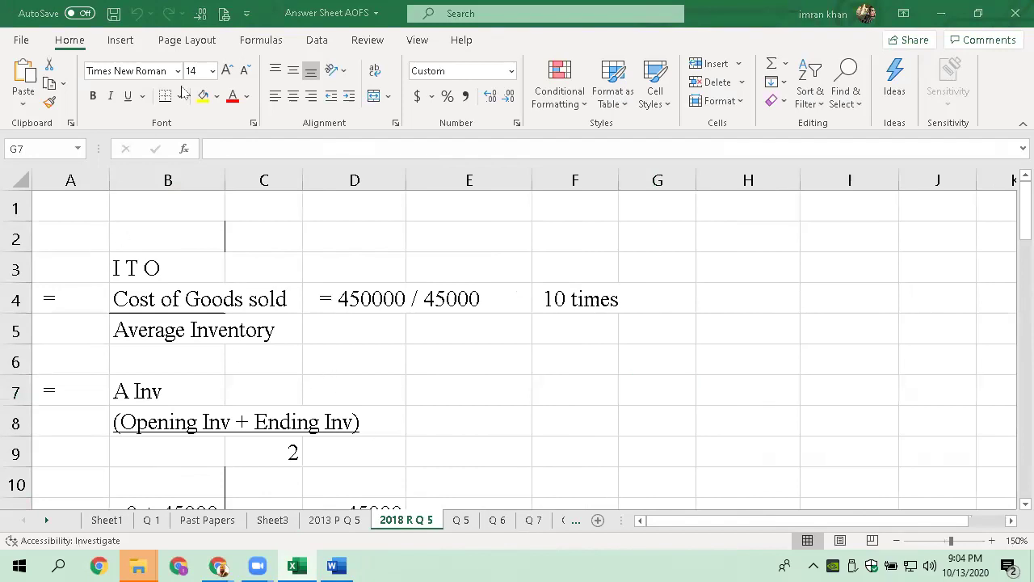
scroll(357, 344, "down", 4)
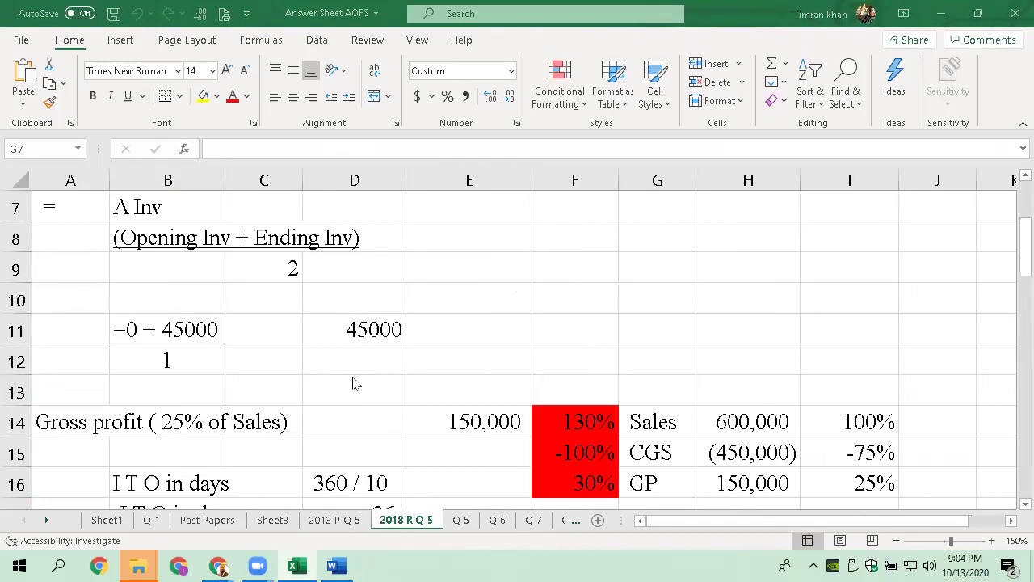
scroll(353, 383, "up", 3)
scroll(353, 383, "down", 5)
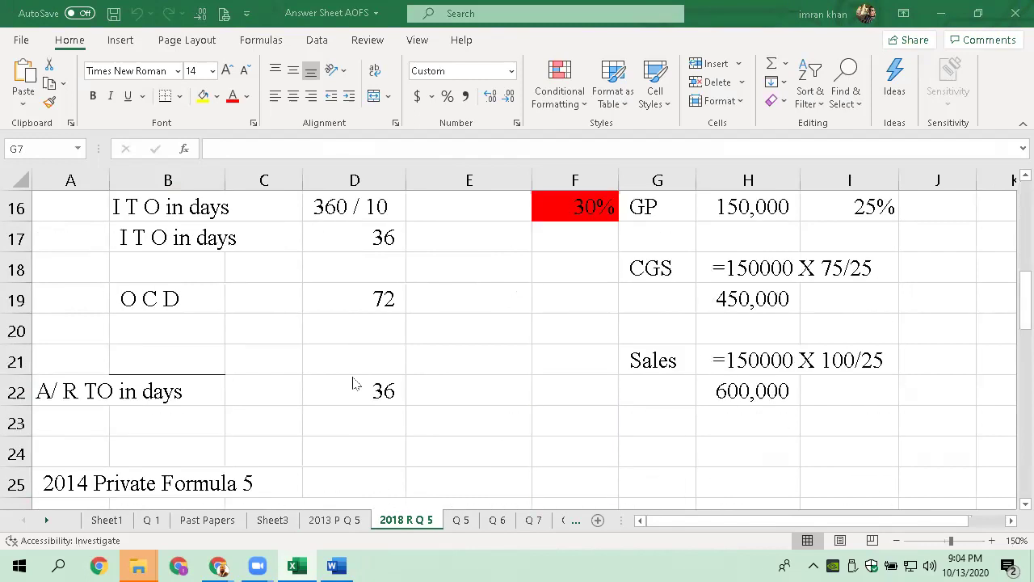
scroll(353, 383, "down", 2)
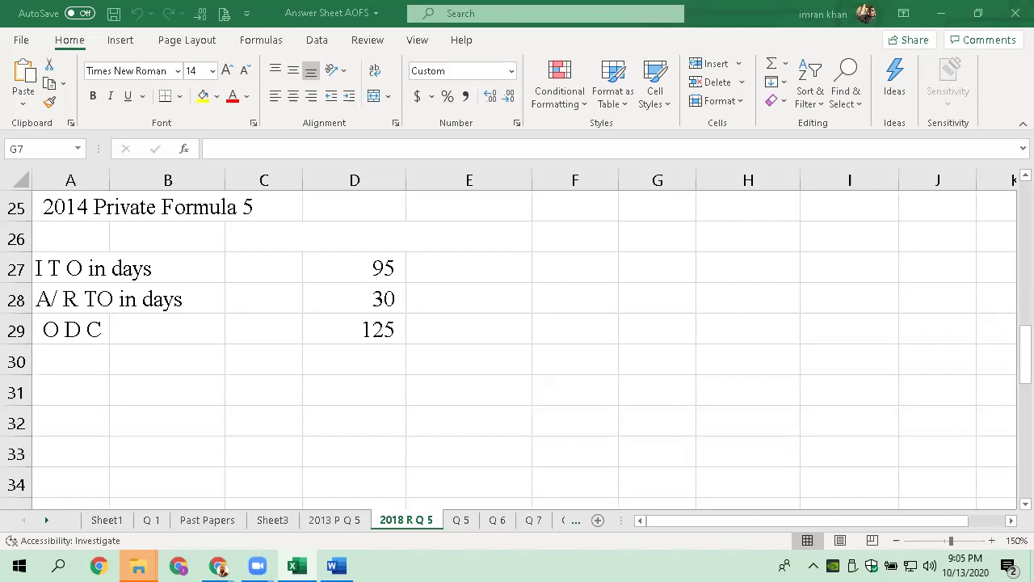
Check the 2013 P Q 5, Sheet3, Past Papers and Q 1 sheets for previously solved questions
left_click(343, 521)
scroll(299, 422, "up", 5)
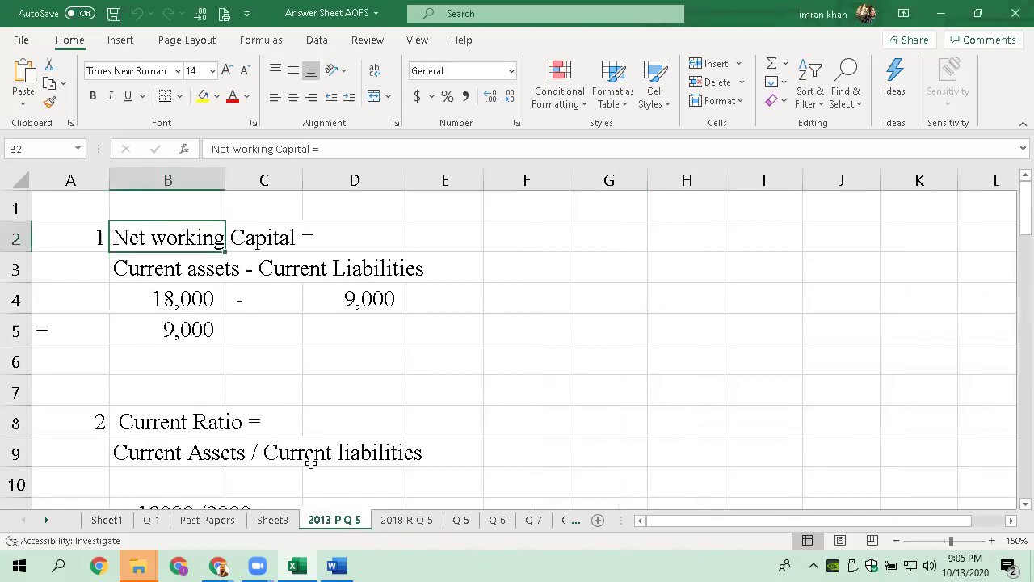
left_click(272, 520)
scroll(252, 452, "down", 2)
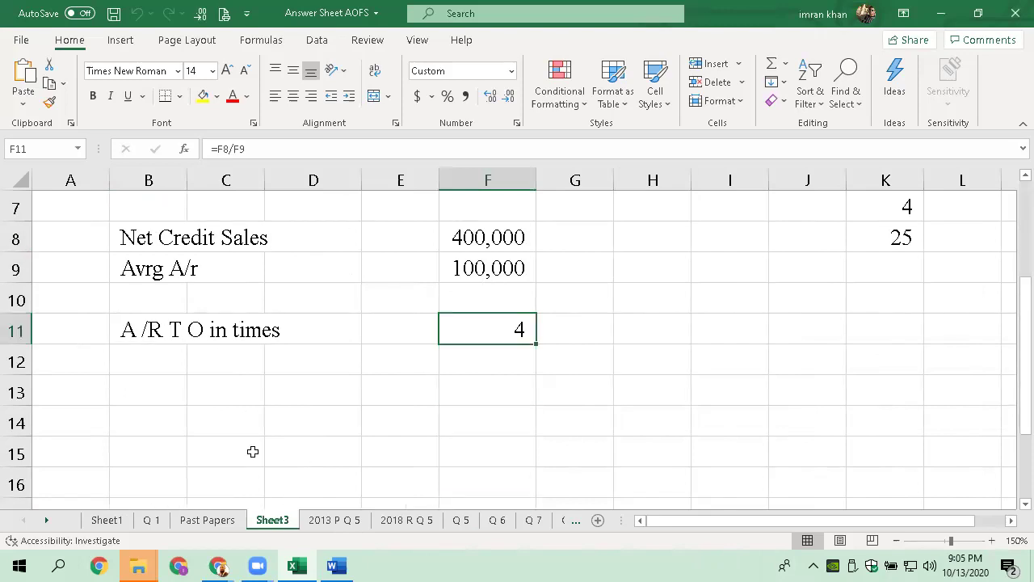
left_click(217, 520)
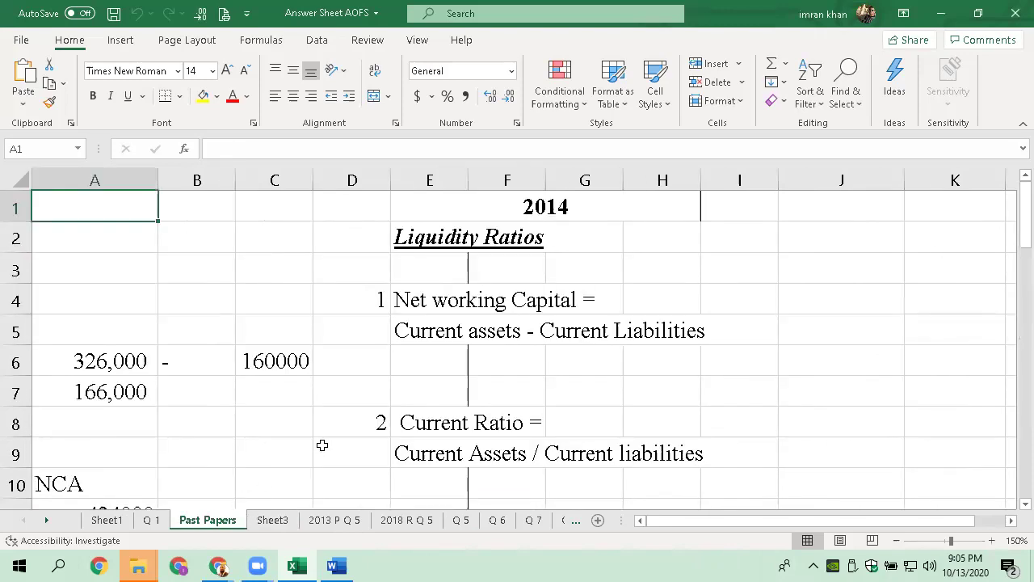
left_click(151, 521)
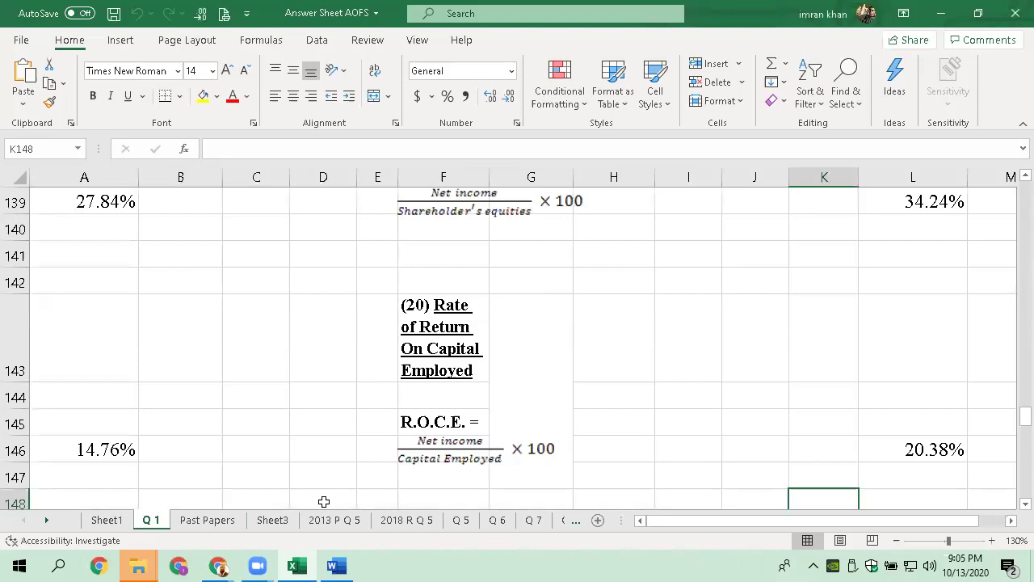
left_click(327, 521)
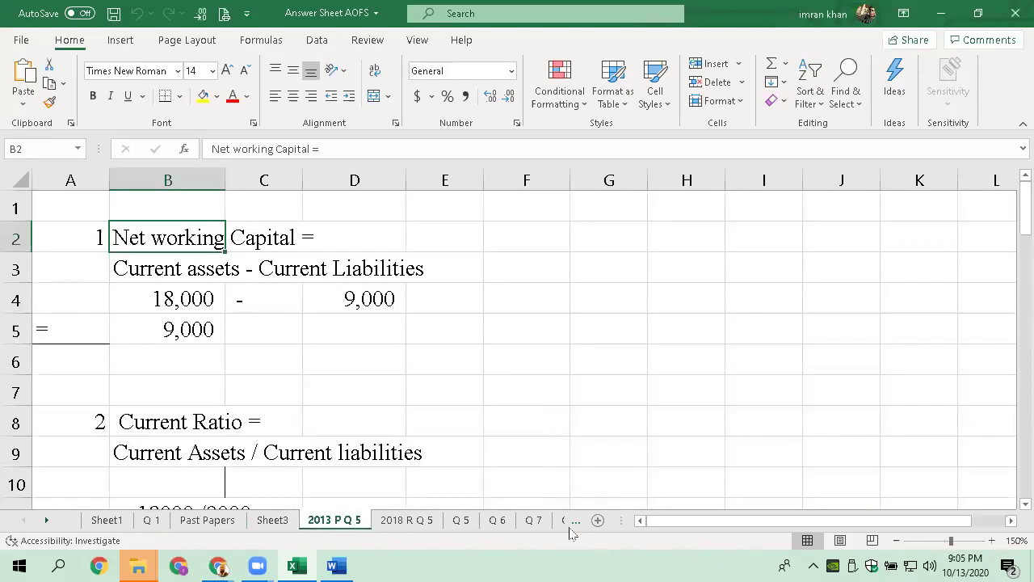
Look through the last question sheets of the workbook, from Q 12 and Q 10 back to Q 5
left_click(572, 521)
left_click(566, 521)
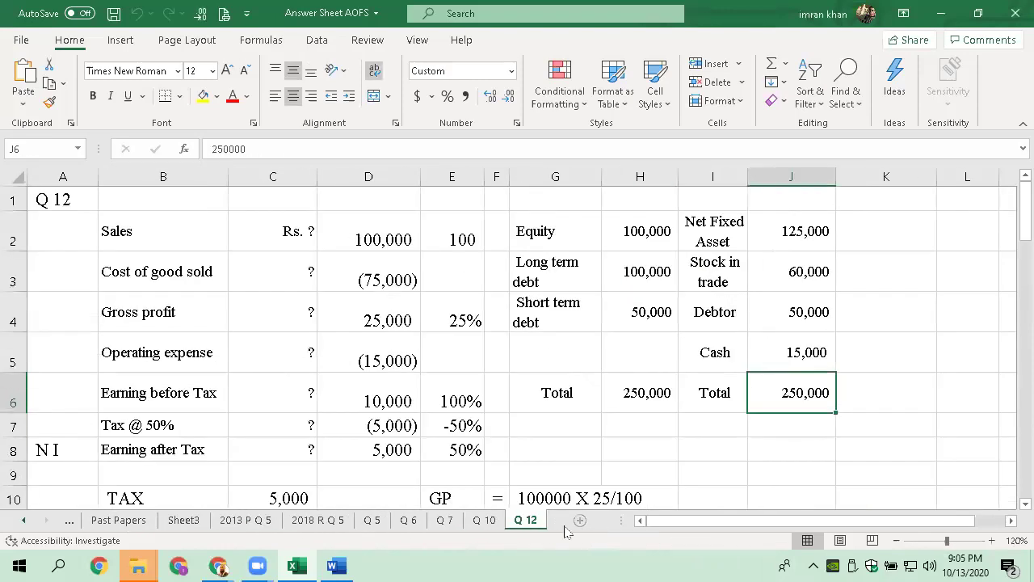
left_click(485, 521)
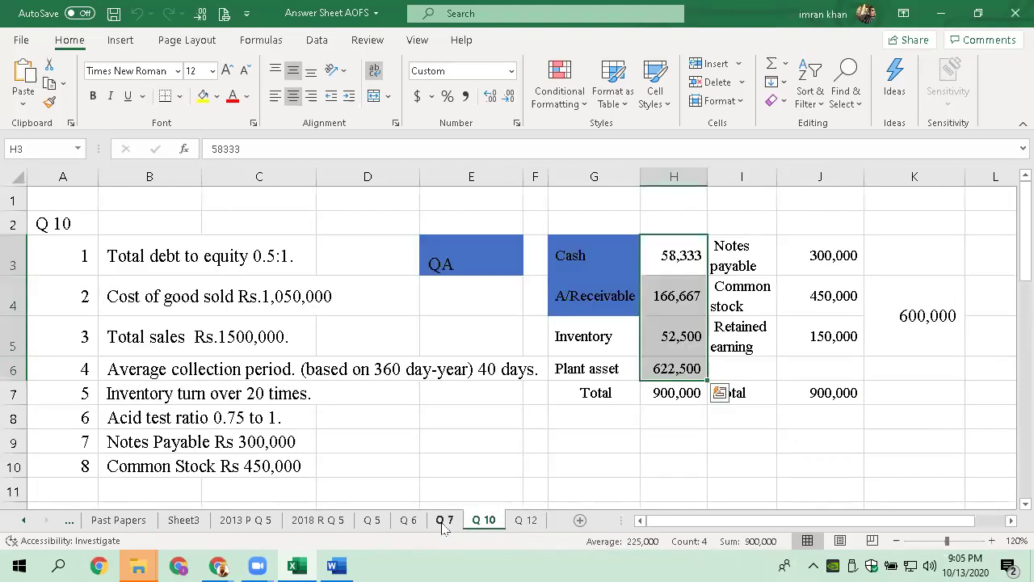
left_click(444, 521)
left_click(484, 521)
left_click(371, 521)
left_click(408, 521)
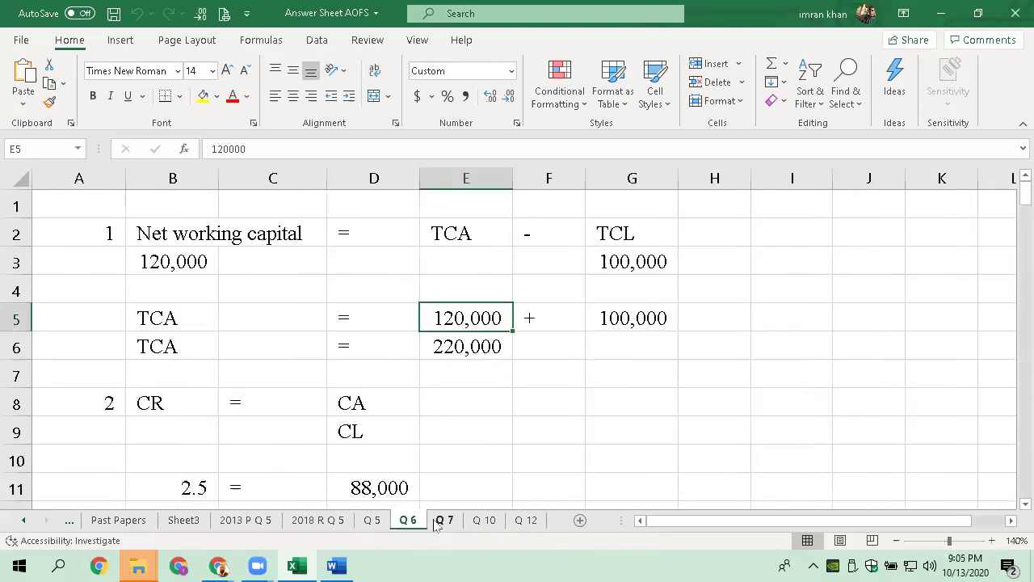
left_click(440, 521)
left_click(478, 521)
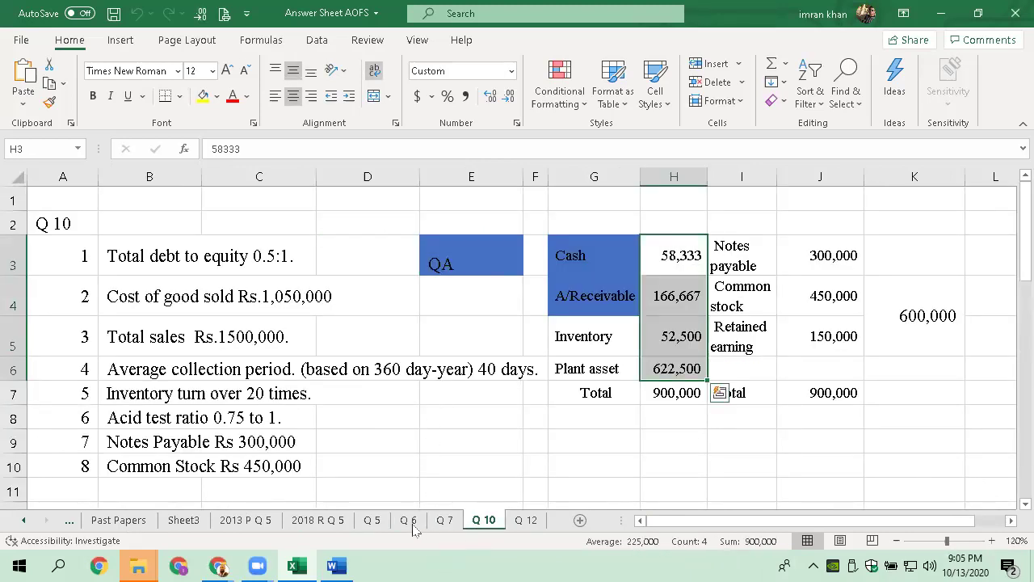
left_click(372, 521)
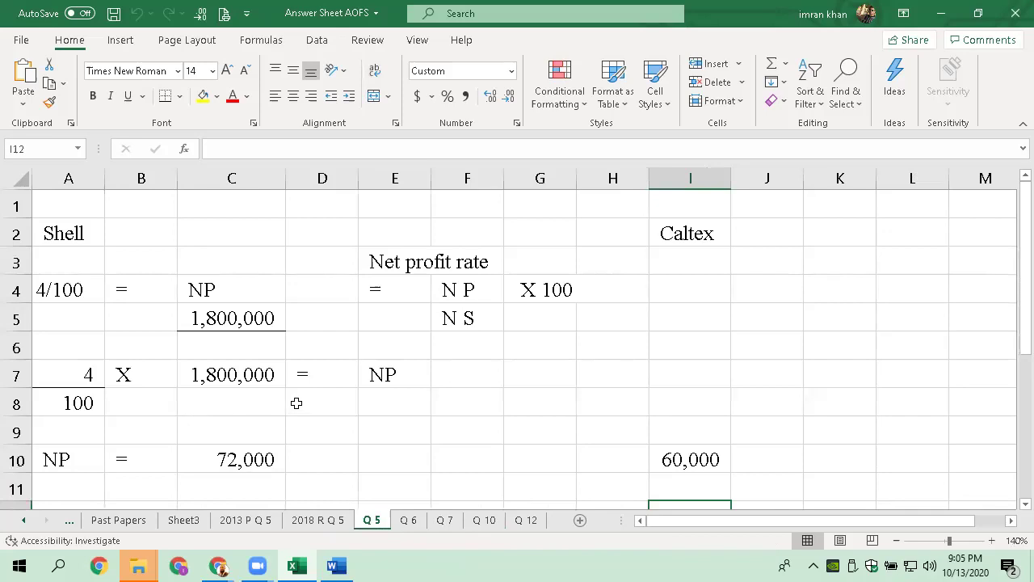
Add a new worksheet after Q 12 and name it 2017 R Q 6A
left_click(580, 521)
left_click_drag(429, 525, 577, 521)
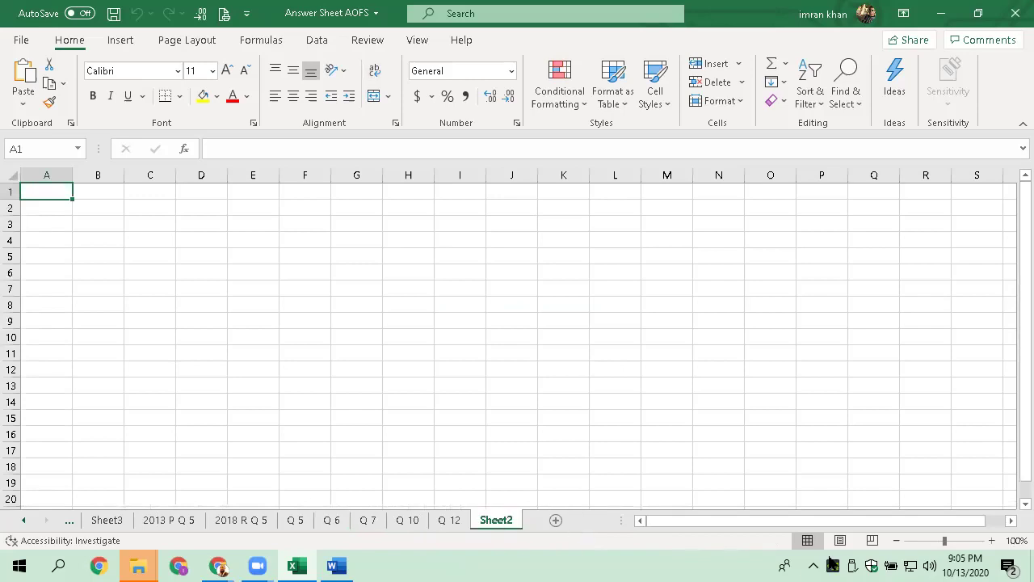
double_click(505, 520)
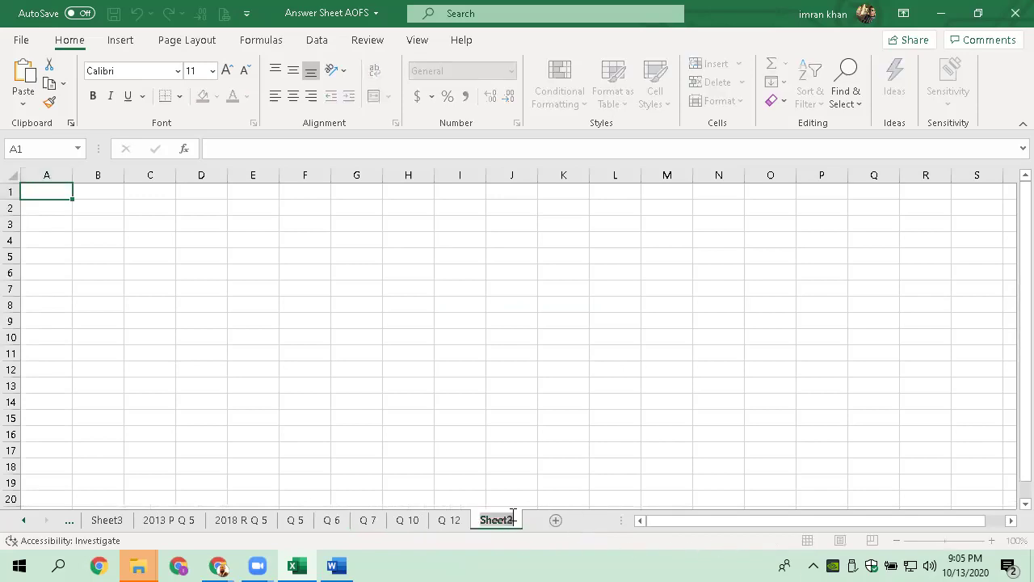
type("2017")
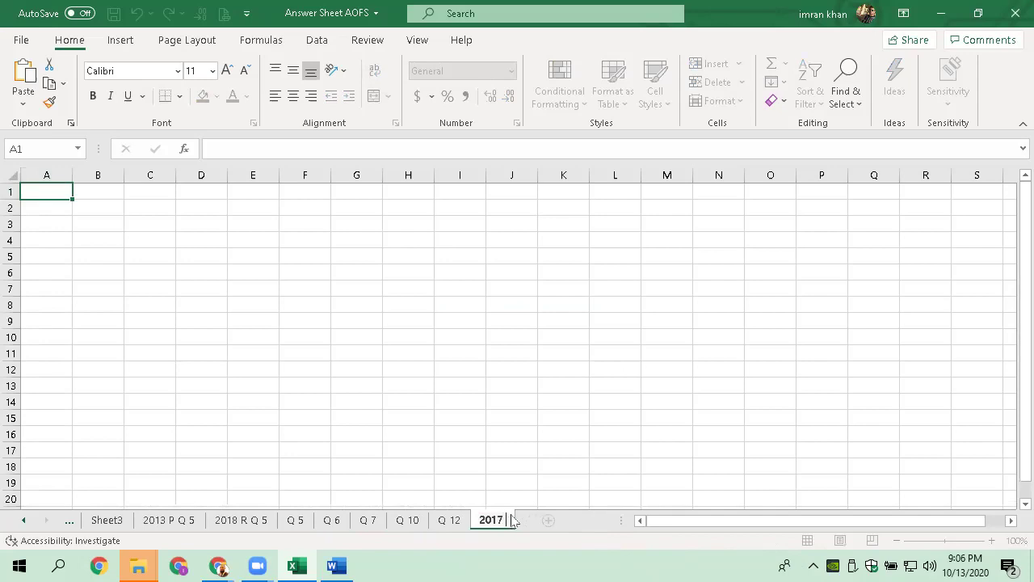
type(" R Q 6A")
key("Return")
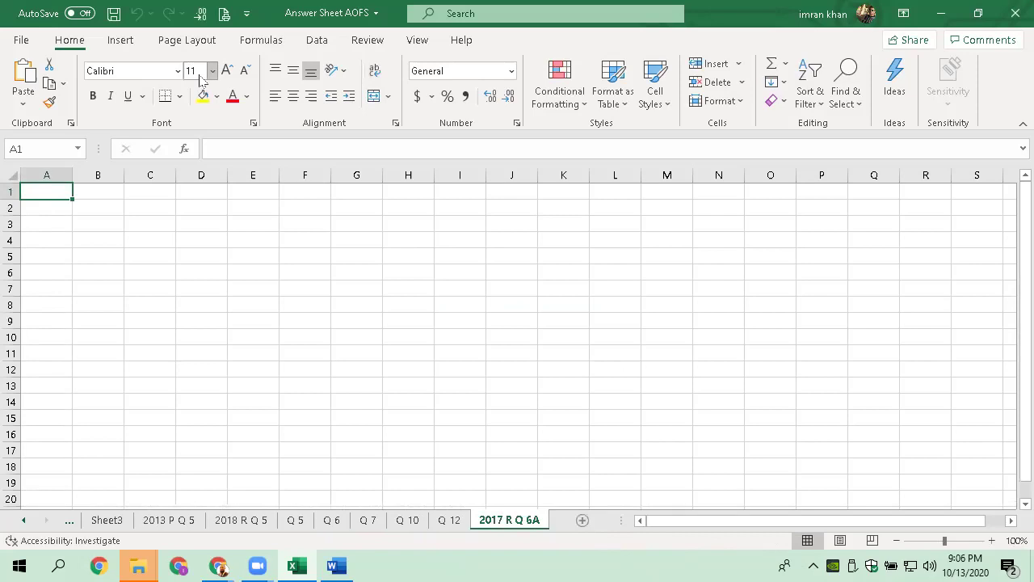
Format cell A1 of the new sheet in Times New Roman, size 14
left_click(212, 71)
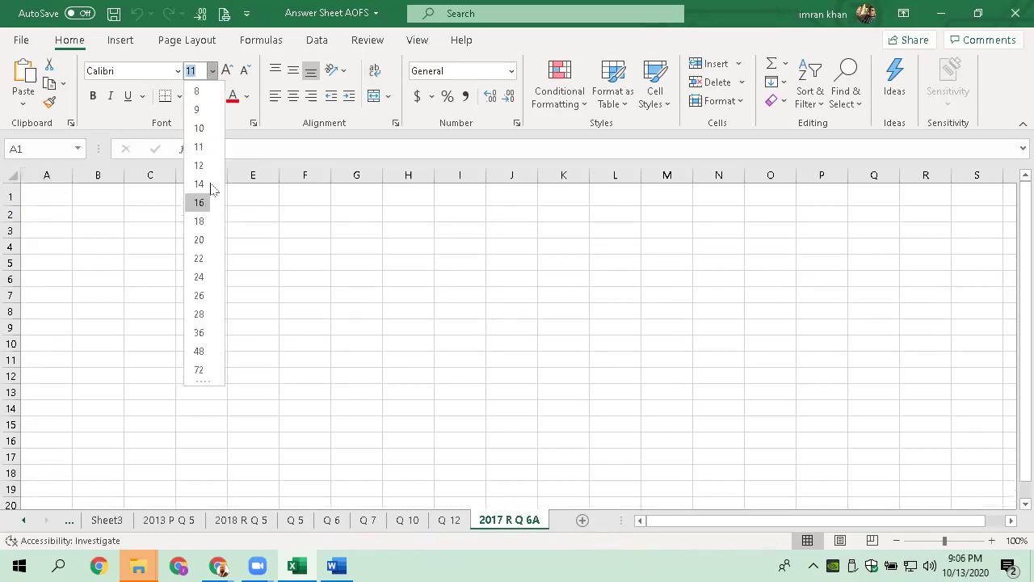
left_click(199, 183)
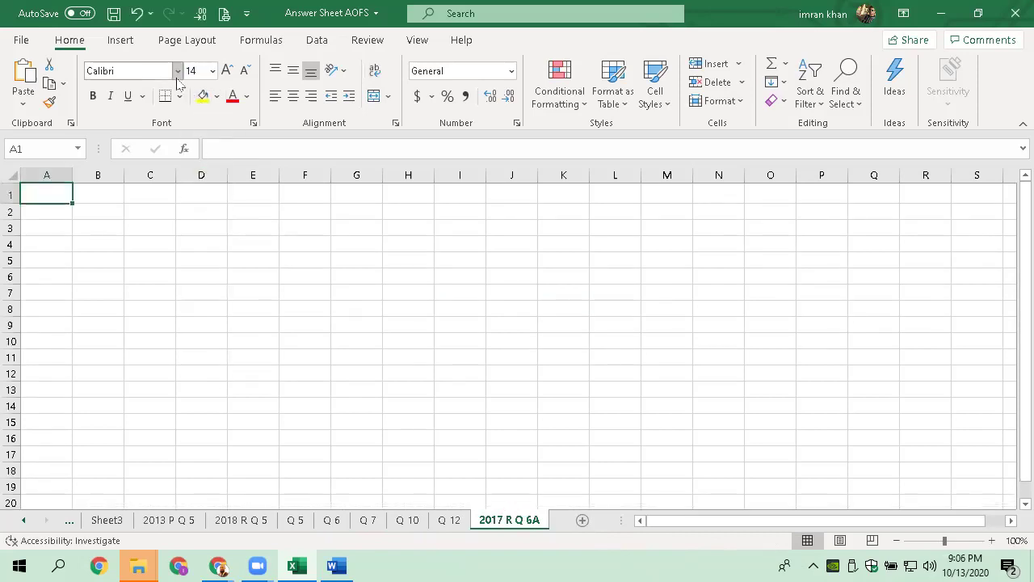
left_click(177, 75)
type("Times New Roman")
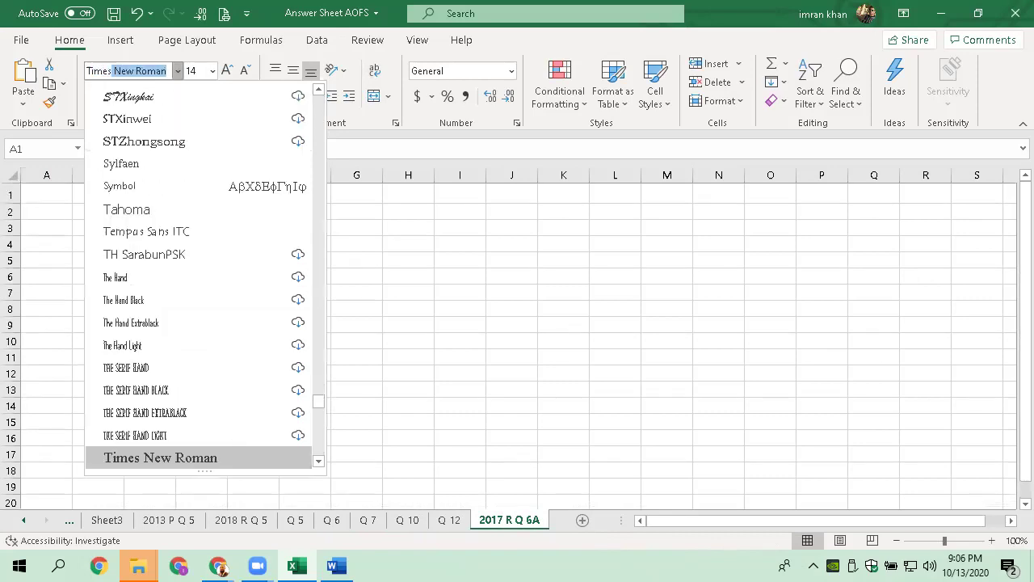
key("Return")
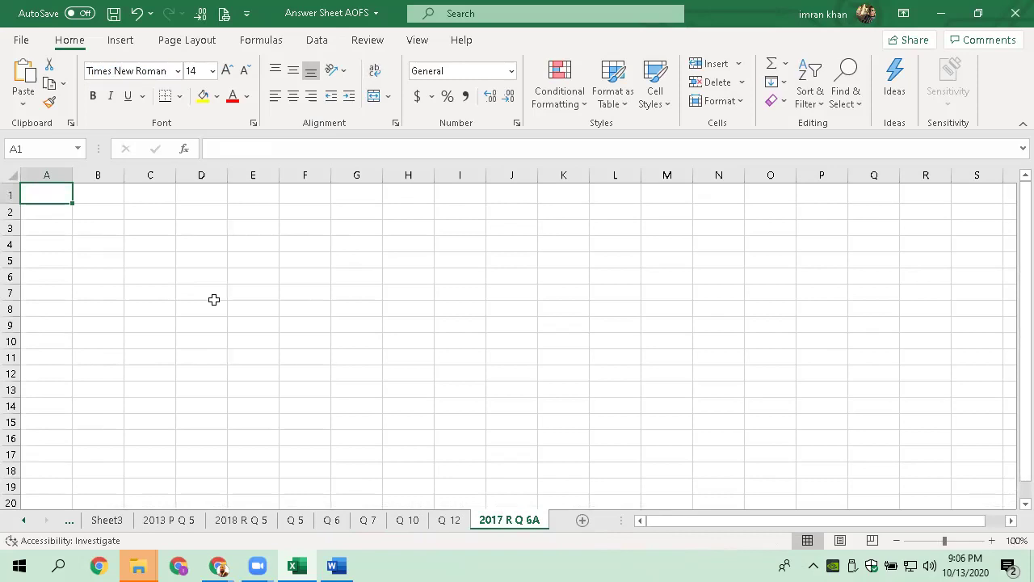
Format all cells of the 2017 R Q 6A sheet in Times New Roman, size 14
key("ctrl+a")
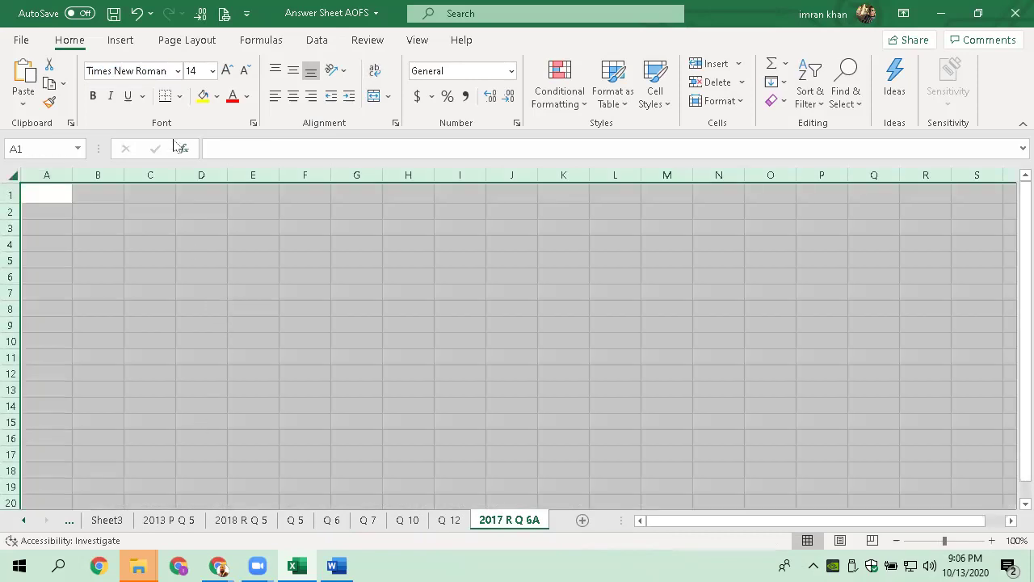
left_click(213, 71)
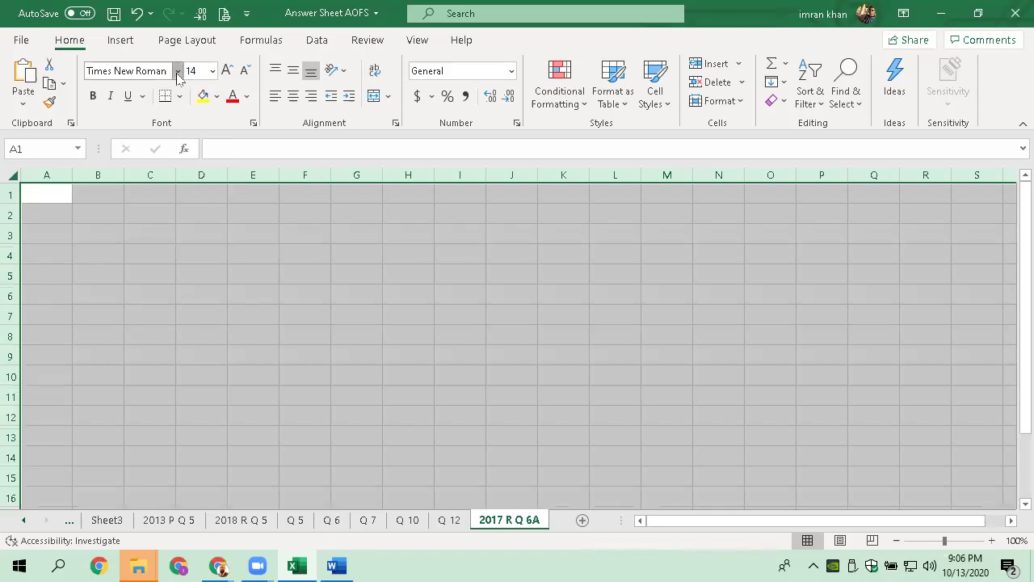
left_click(177, 72)
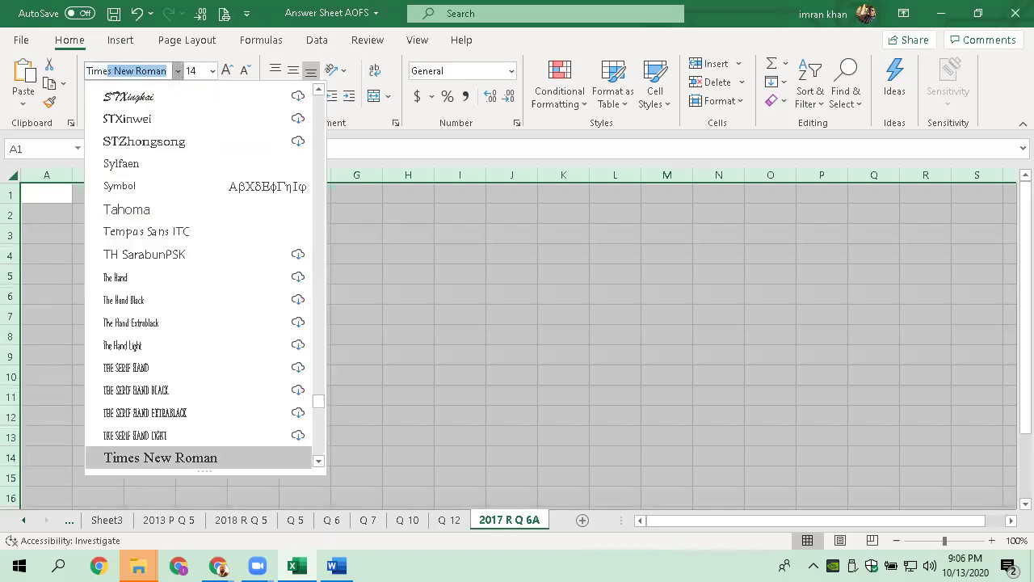
left_click(177, 72)
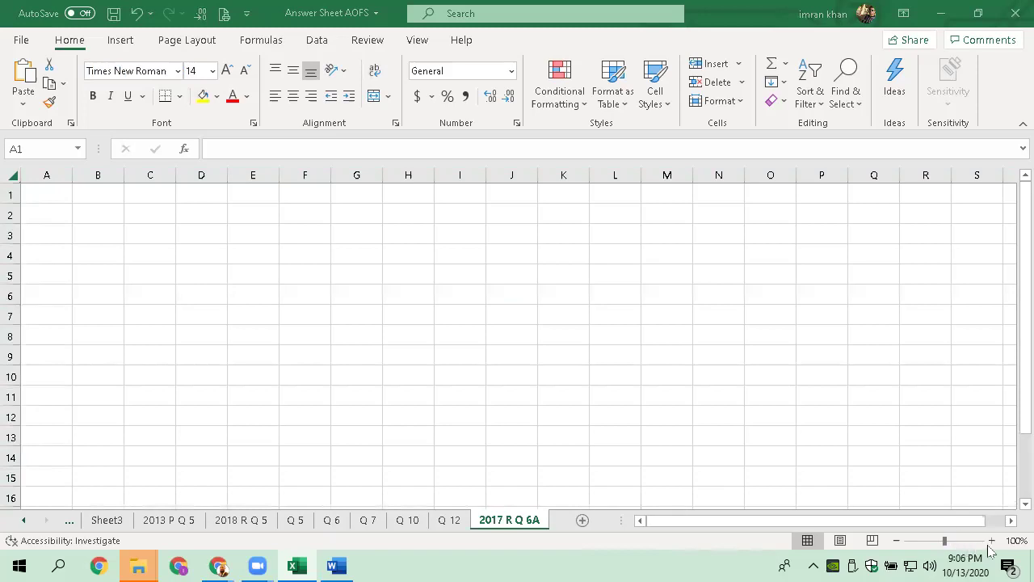
Enter the label Q R in cell B2 and an equals sign in C2 of the 2017 R Q 6A sheet
left_click(991, 540)
left_click(991, 540)
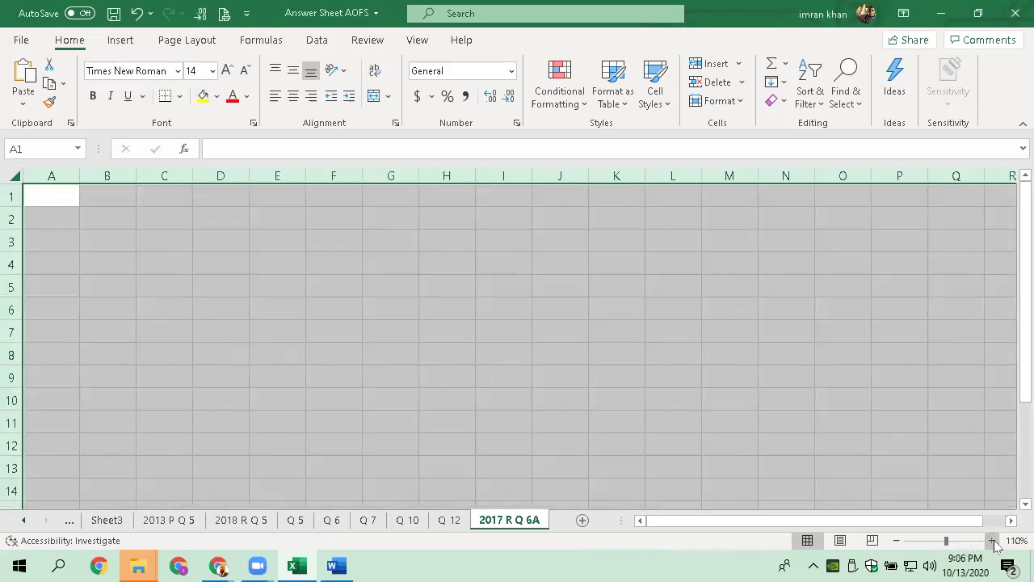
left_click(992, 540)
left_click(993, 540)
left_click(992, 540)
left_click(132, 225)
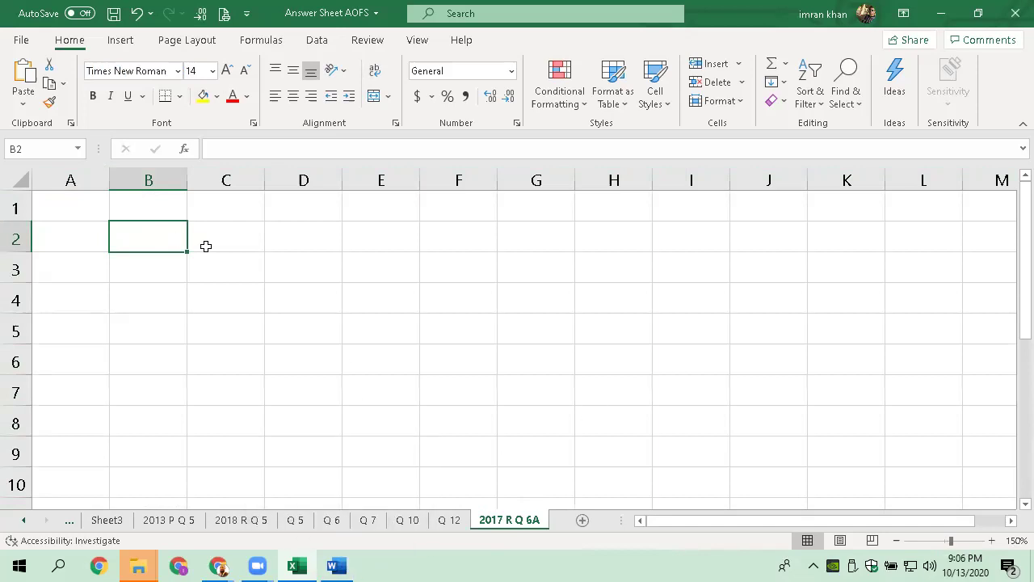
type("Q R")
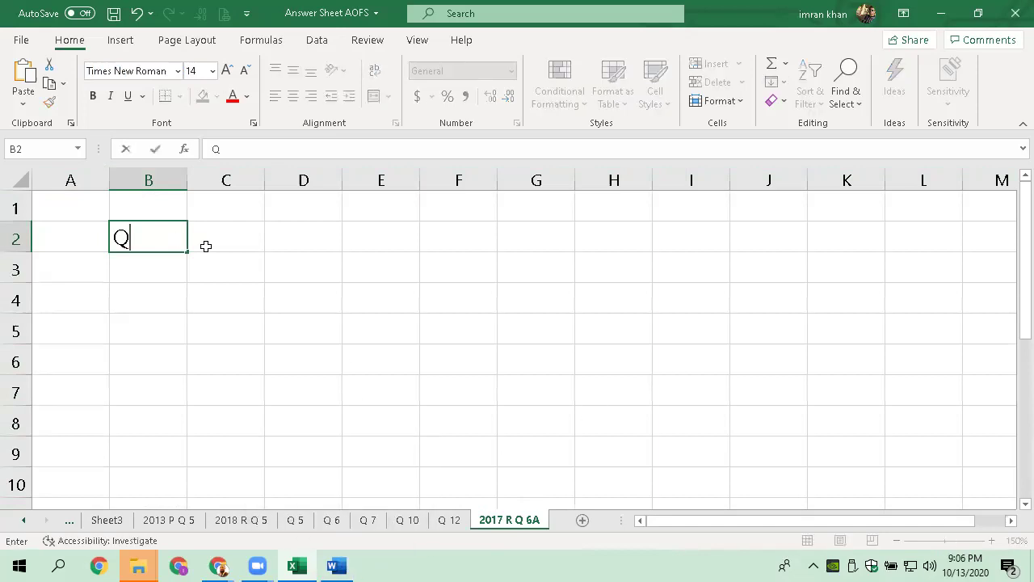
key("Return")
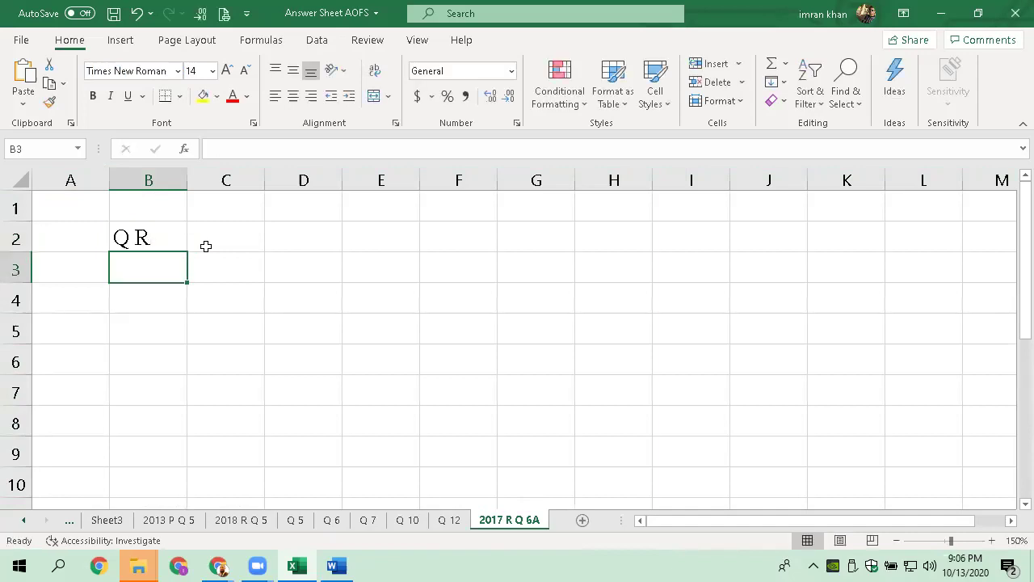
left_click(206, 245)
type("=")
key("Return")
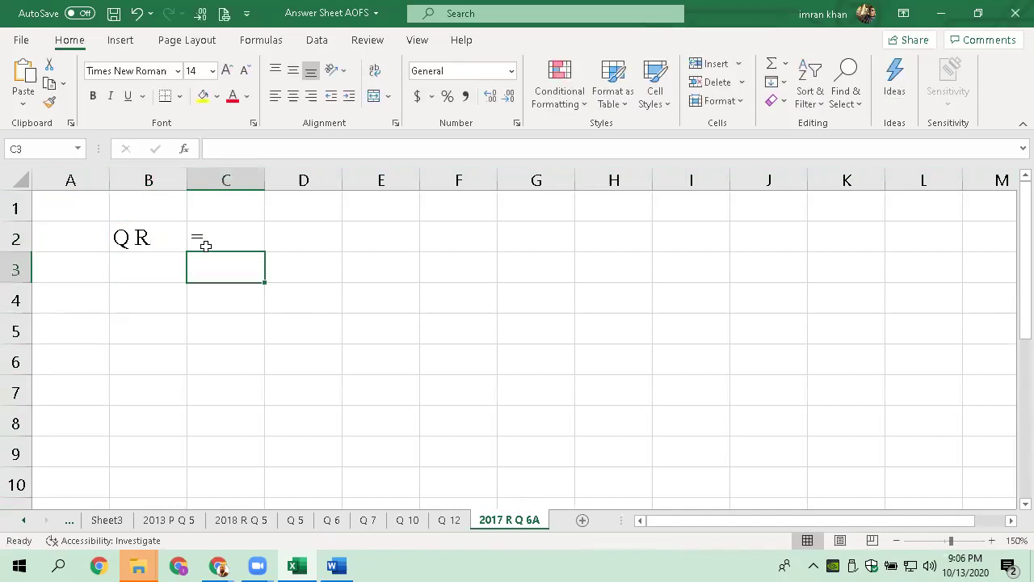
Enter QuickAssets in cell D2 as the numerator of the quick ratio formula
key("Up")
key("Right")
type("Q")
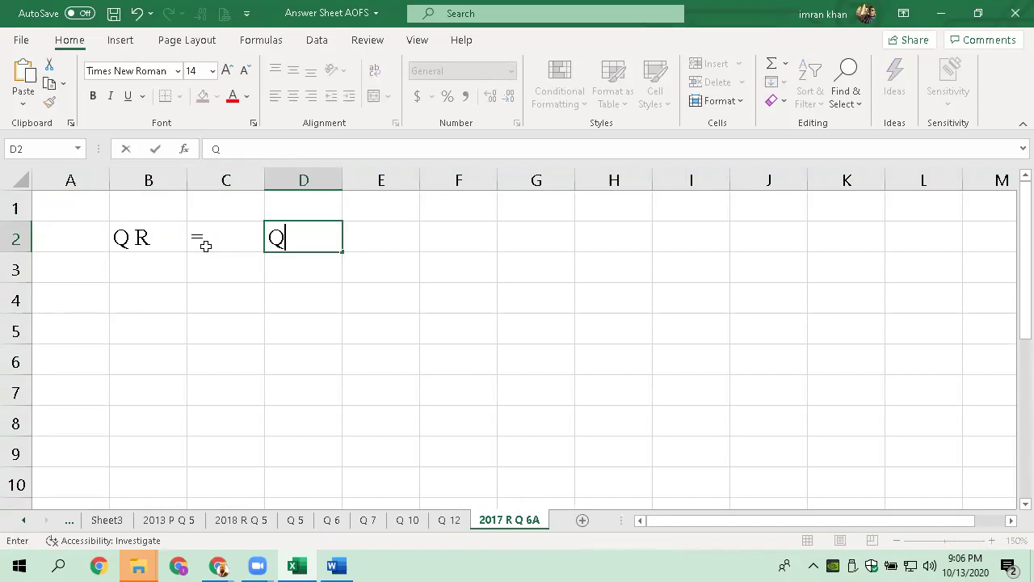
type("uickAssetrs")
key("BackSpace")
key("BackSpace")
type("s")
key("ctrl+Return")
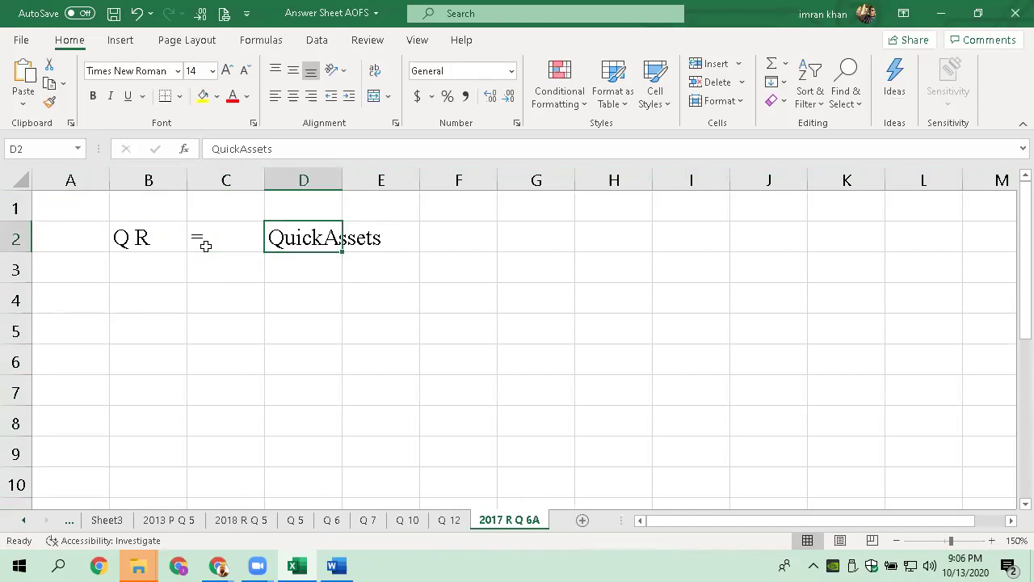
Apply a single-line bottom border to cells D2:E2 to form the fraction bar
key("shift+Right")
key("ctrl+1")
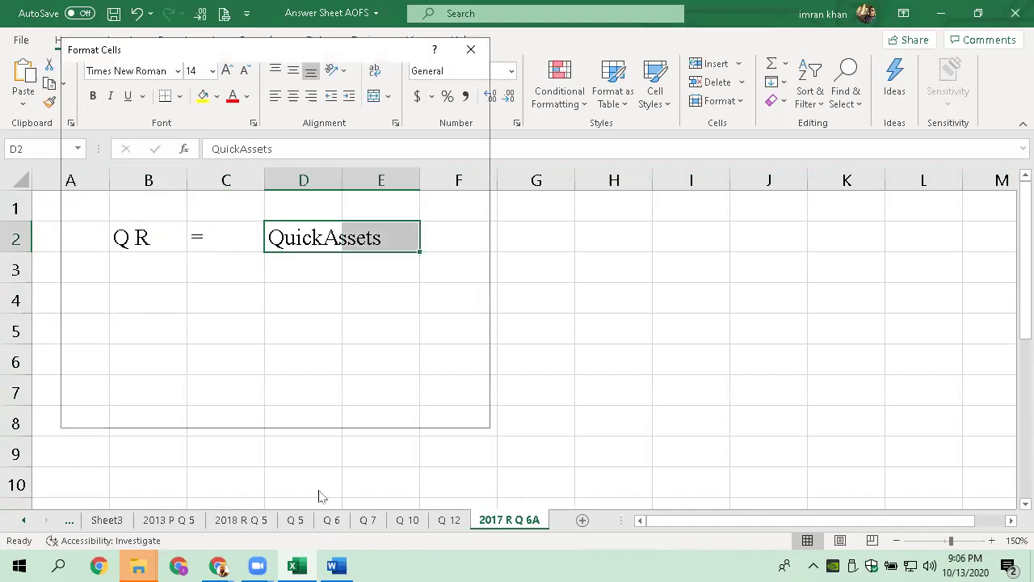
left_click(235, 79)
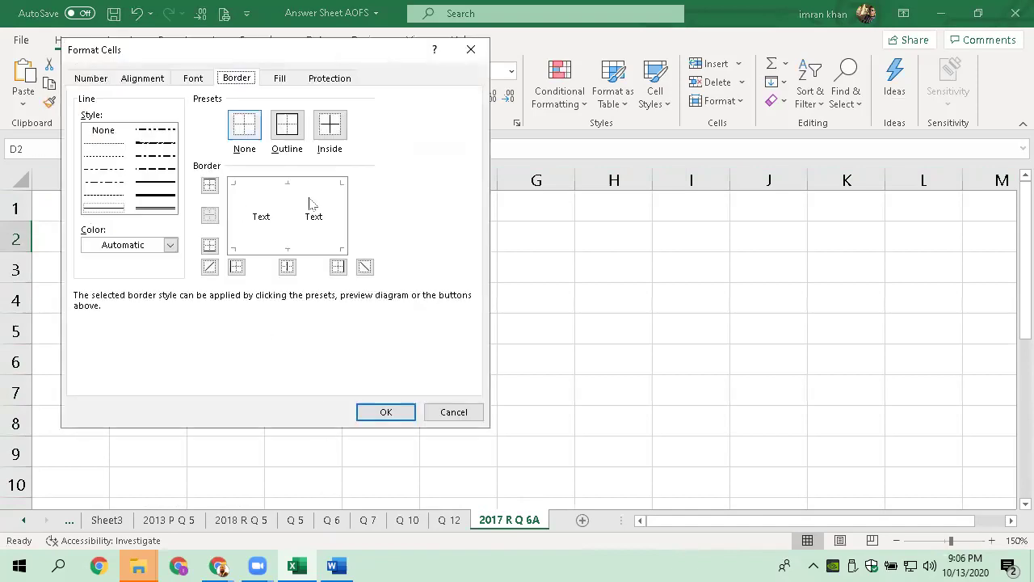
left_click(302, 246)
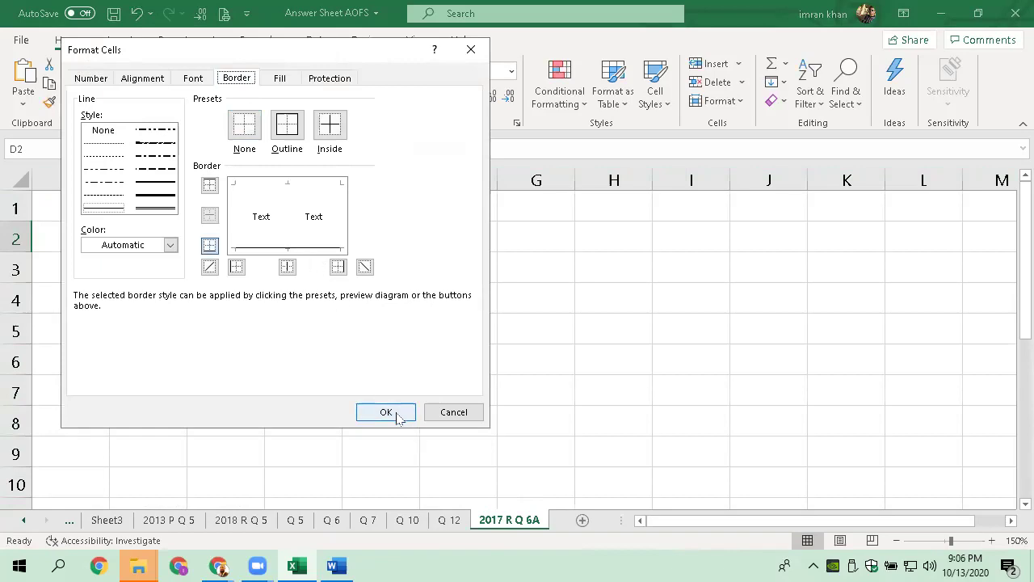
left_click(395, 413)
Enter Current Liabilities in cell D3 as the denominator beneath the fraction bar
key("Down")
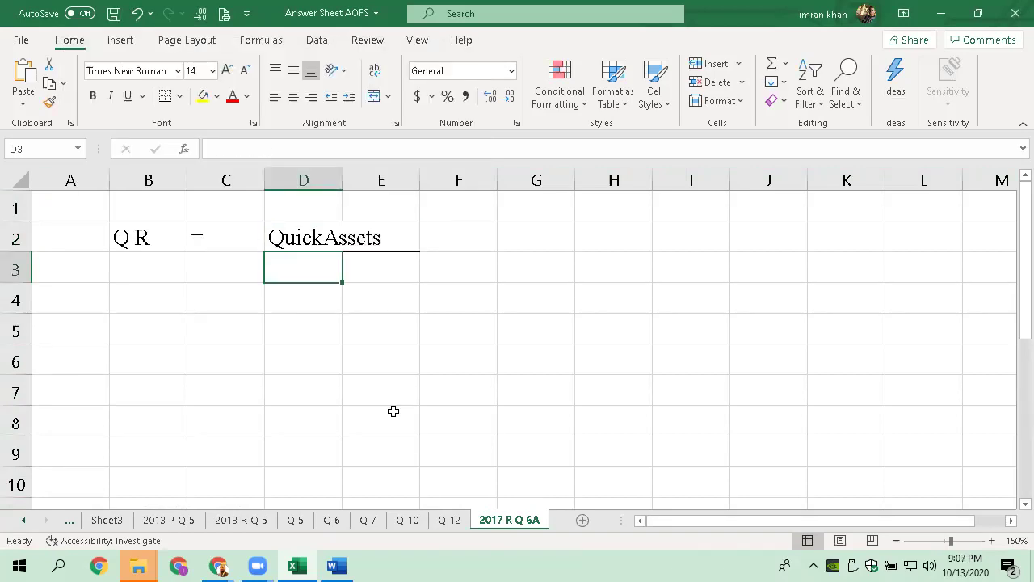
type("Curren")
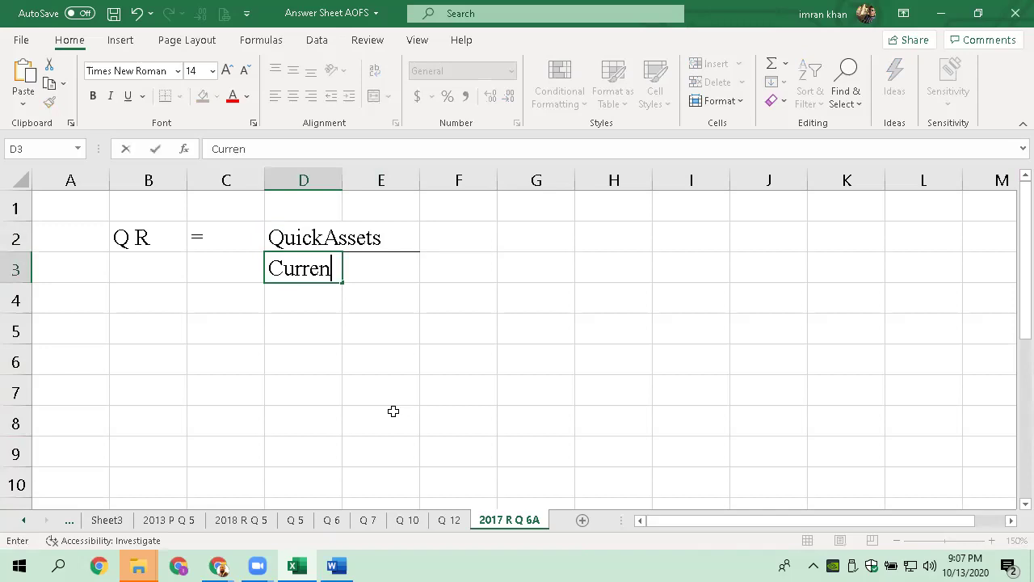
type("t Lianilit")
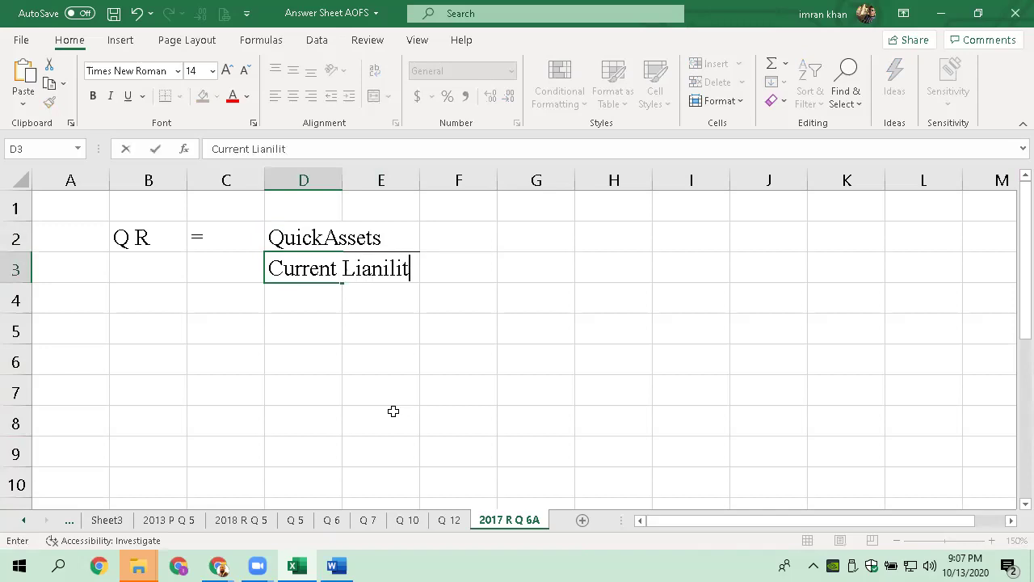
type("ies")
key("F2")
key("Left")
key("Left")
key("Left")
key("Left")
key("Left")
key("Left")
key("Left")
key("Left")
key("Left")
key("Delete")
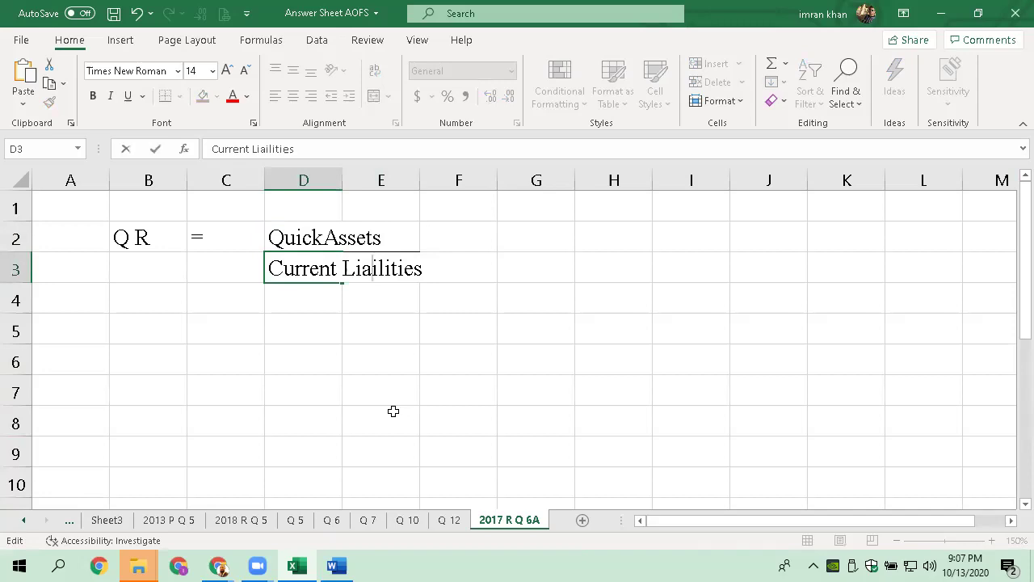
type("b")
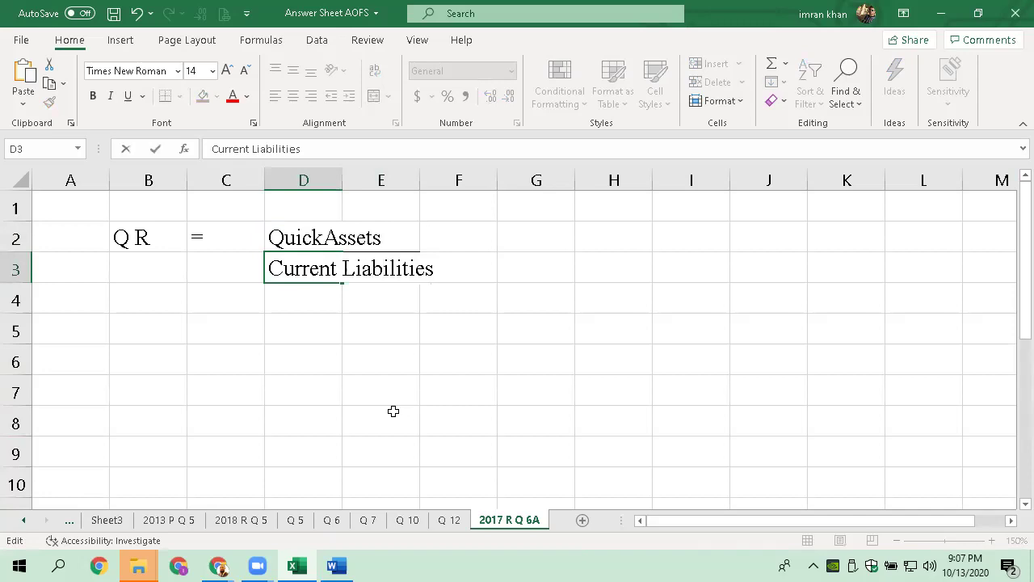
key("Return")
Enter the heading QA in cell B5
key("Up")
key("Up")
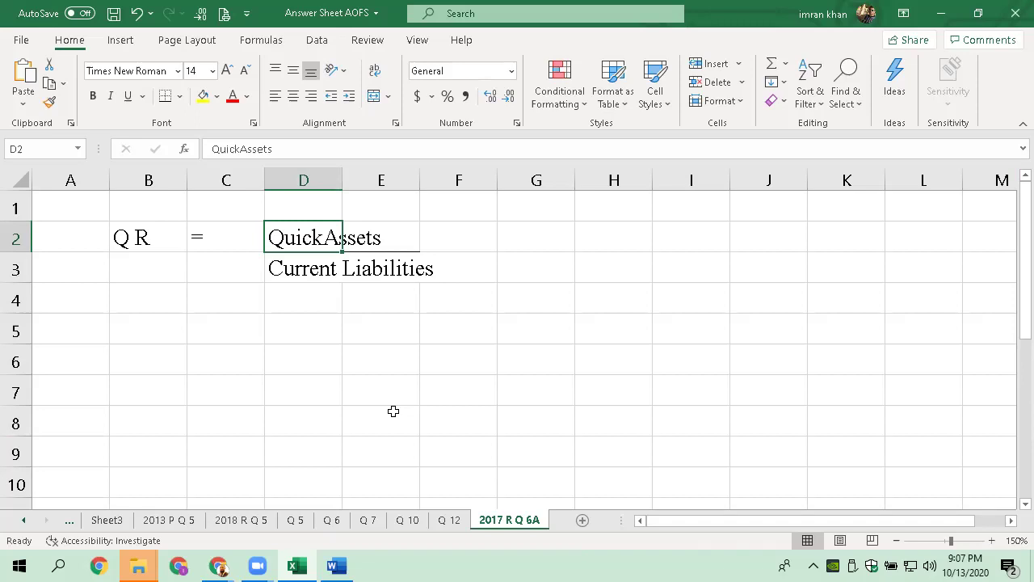
key("Down")
key("Down")
key("Down")
key("Left")
key("Left")
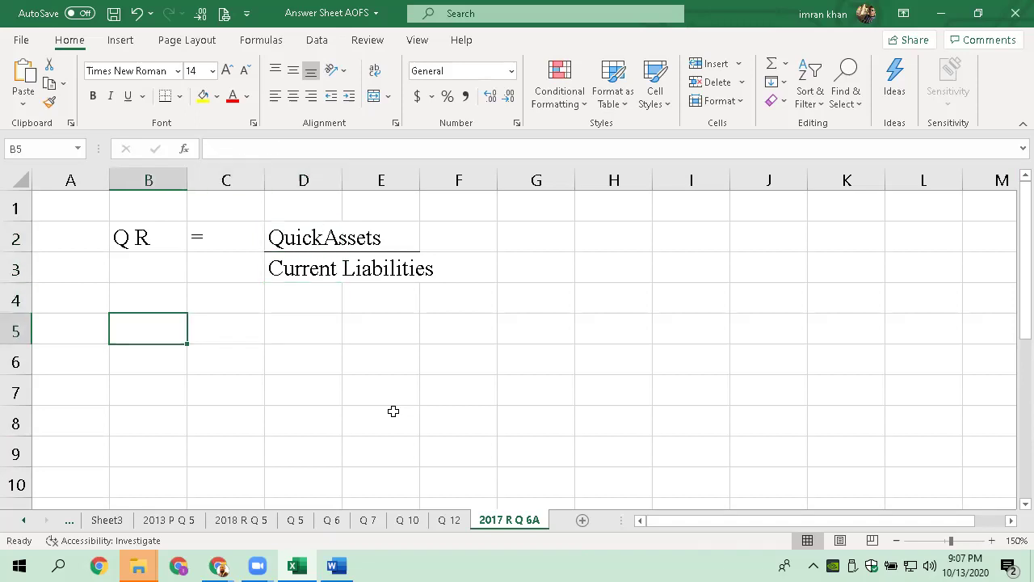
type("QA")
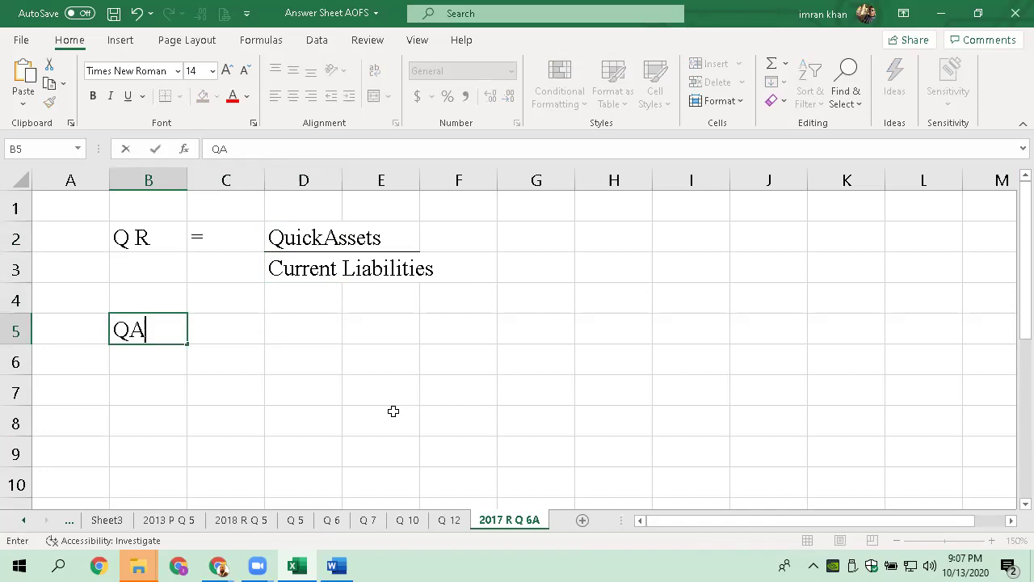
key("Return")
key("Up")
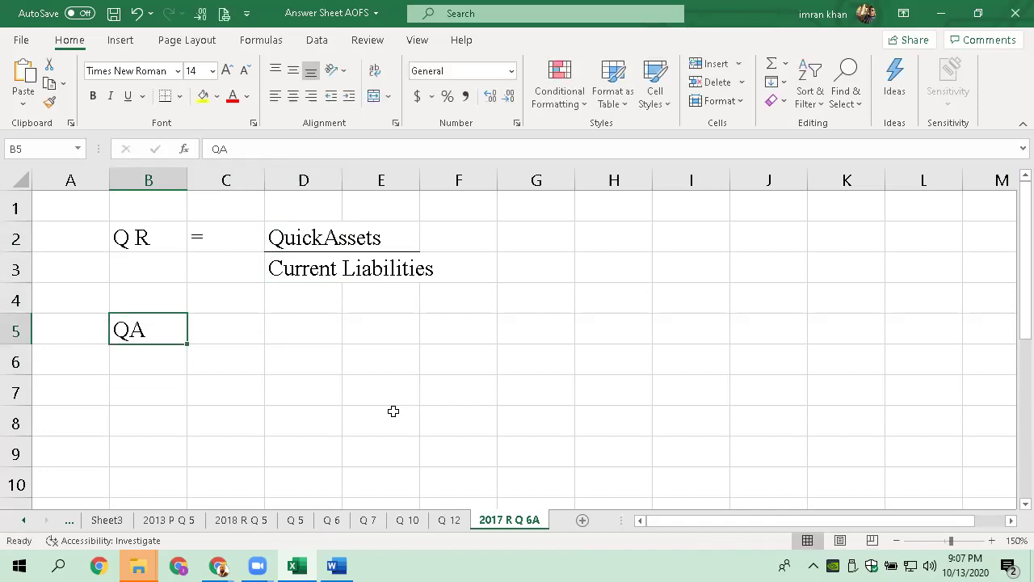
Apply a double-line bottom border to the QA heading in B5
key("ctrl+1")
left_click(159, 208)
left_click(267, 249)
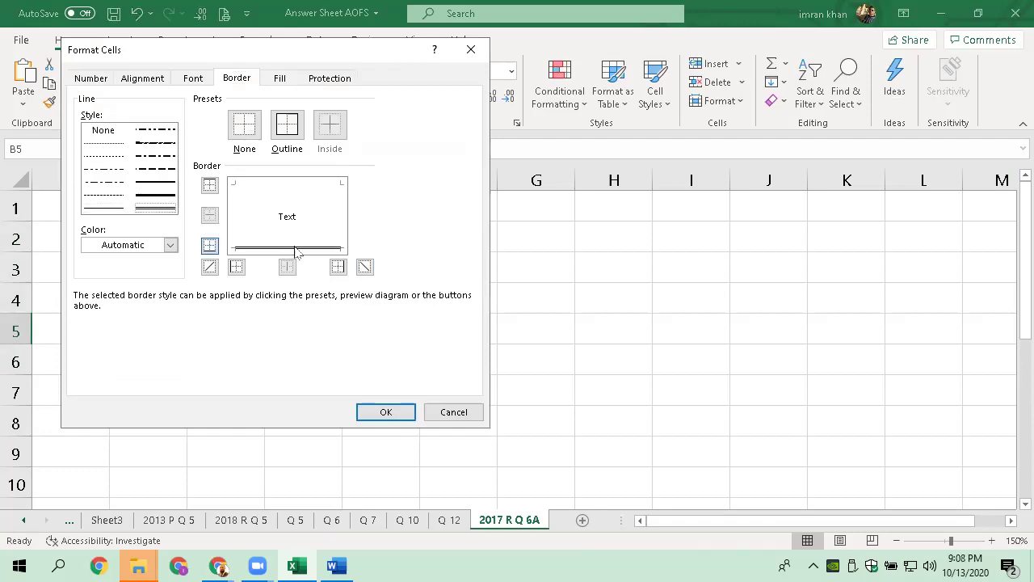
left_click(385, 412)
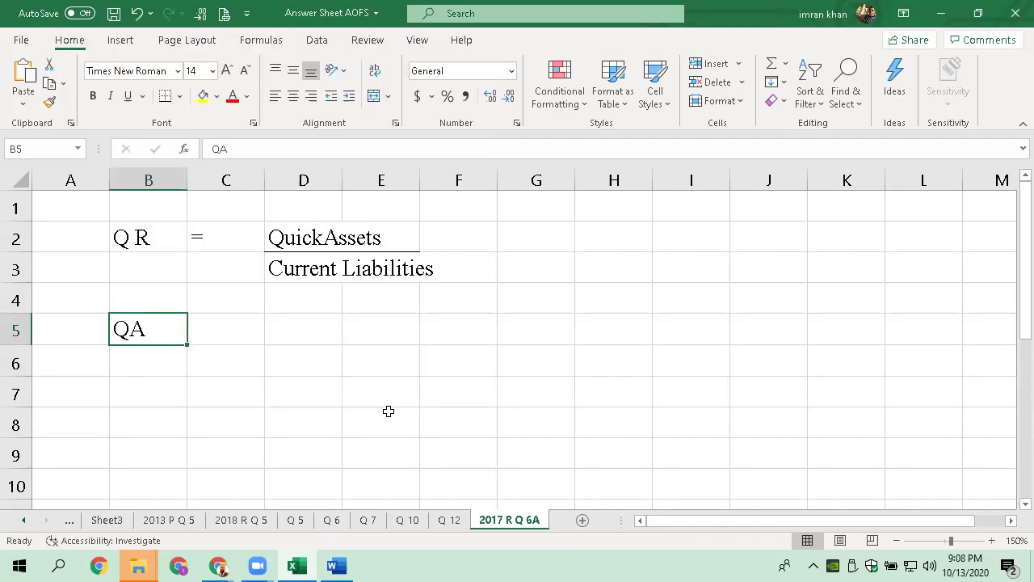
Enter Cash in cell B6 as the first item under the QA heading
key("Down")
key("Down")
key("Down")
key("Up")
key("Up")
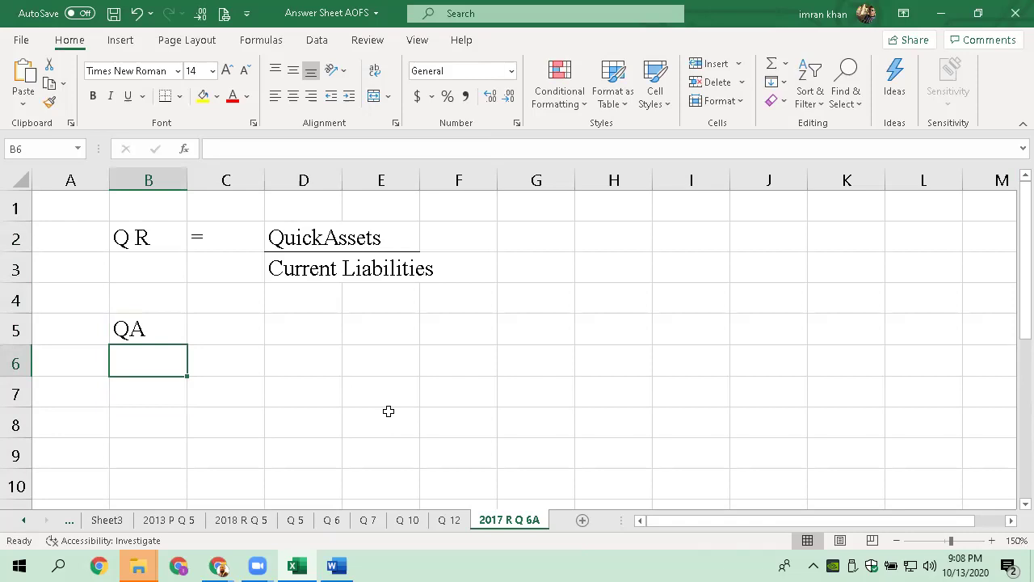
type("Cash")
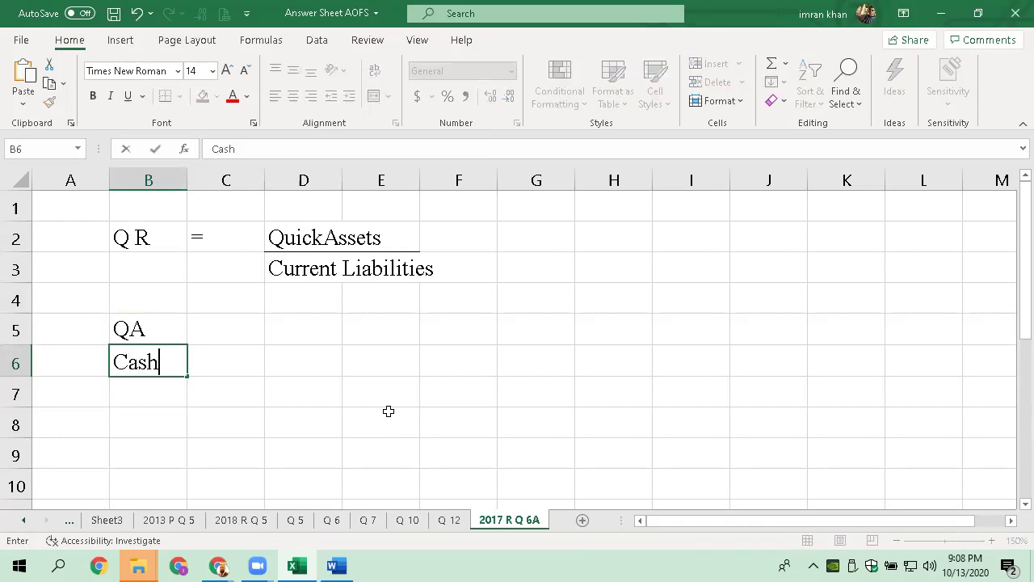
key("Return")
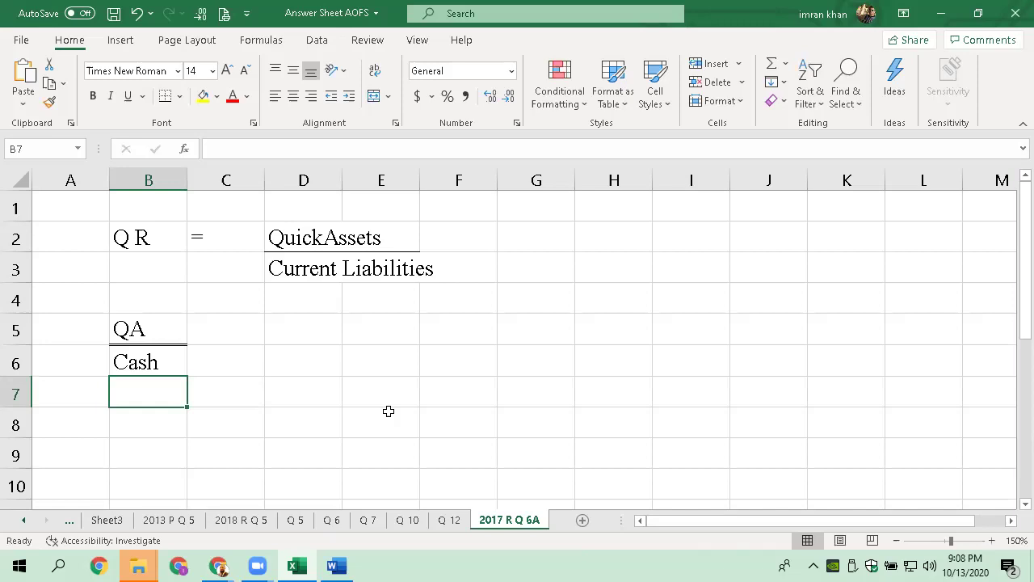
Enter M securities in cell B7 below Cash
type("M seduriti")
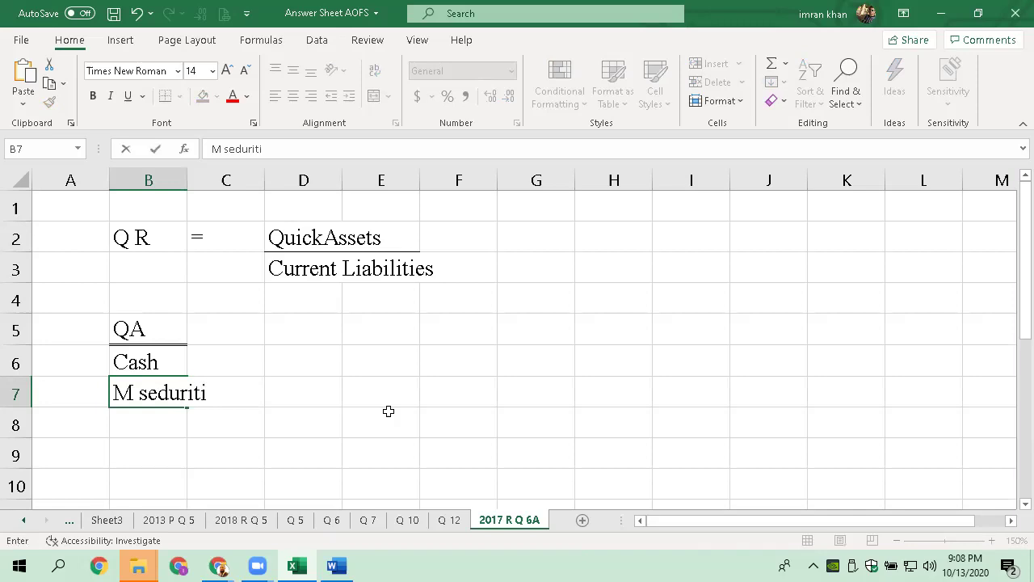
key("BackSpace")
key("BackSpace")
key("BackSpace")
key("BackSpace")
key("BackSpace")
key("BackSpace")
type("curities")
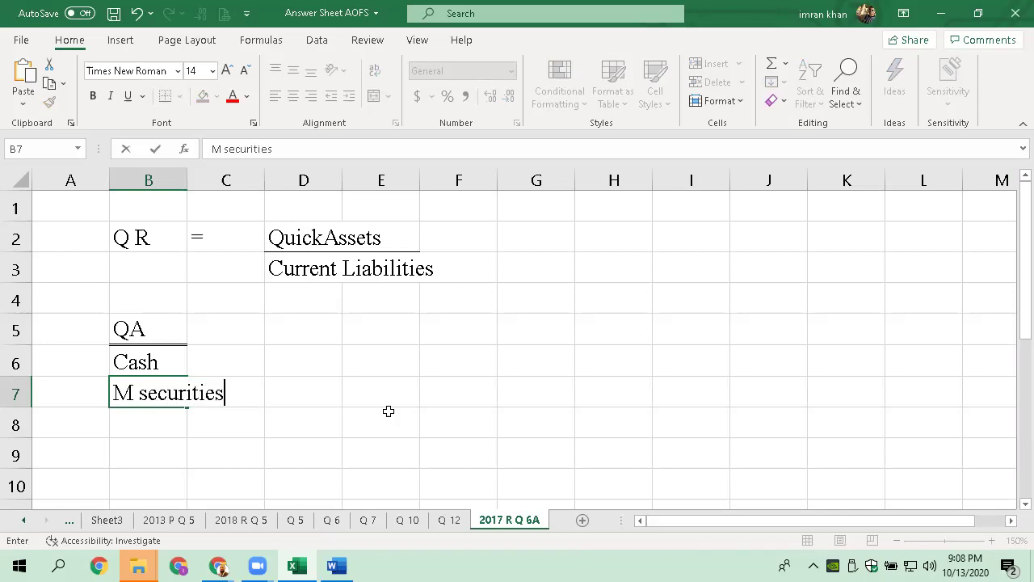
key("Return")
key("Up")
key("Down")
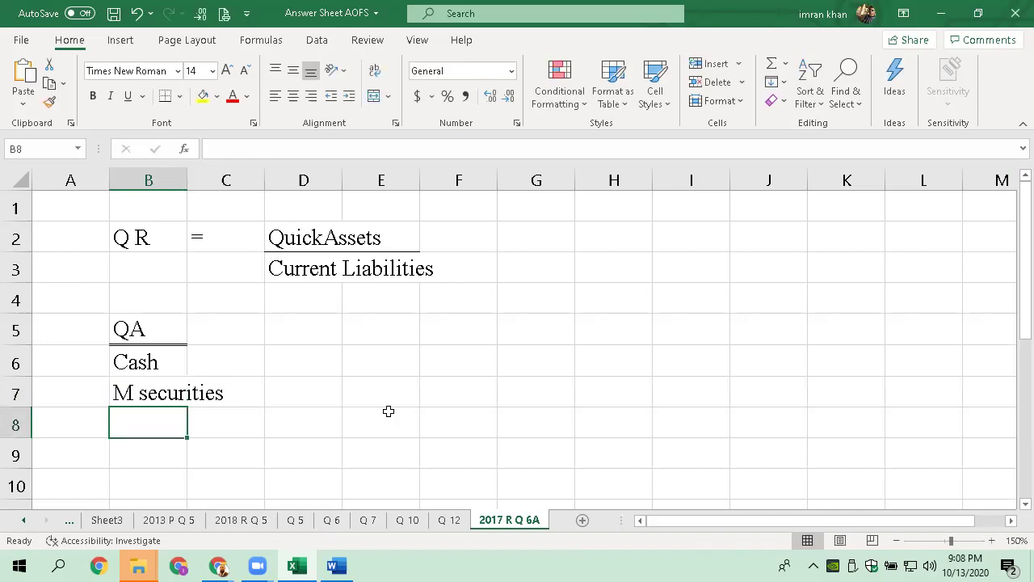
Enter A / R in cell B8, with a space on each side of the slash
type("A")
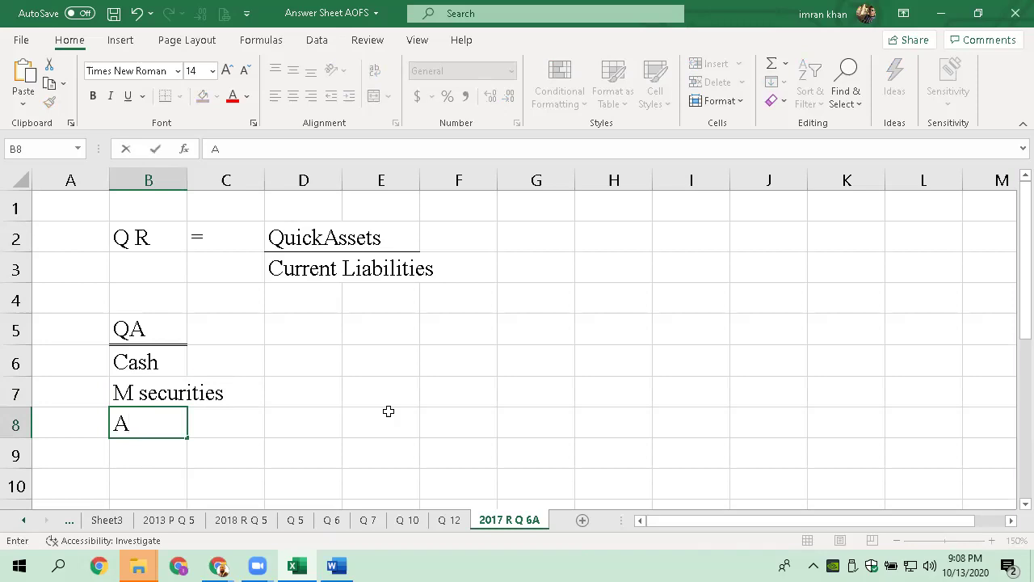
type(" /R")
key("Return")
key("Up")
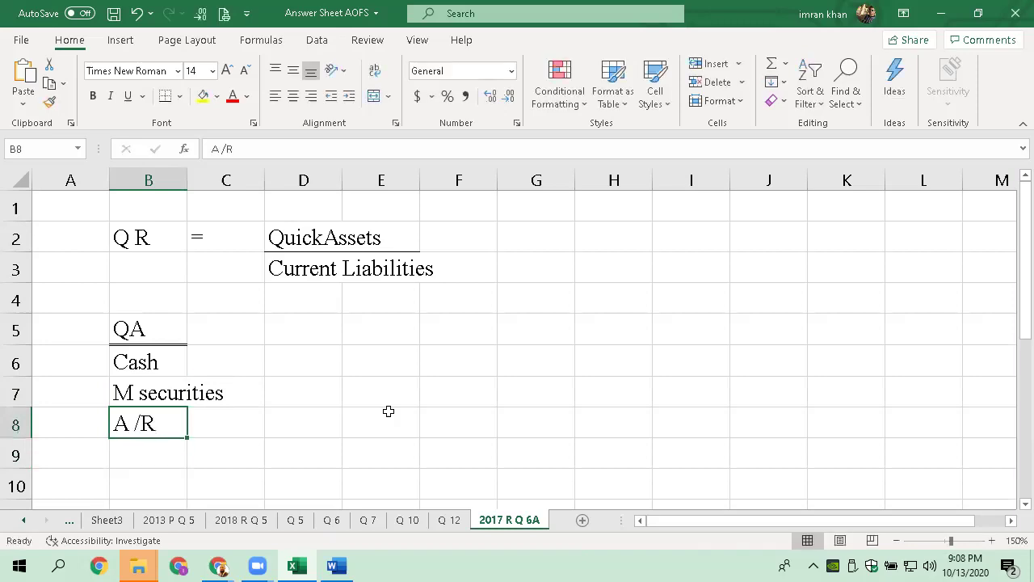
key("F2")
key("Left")
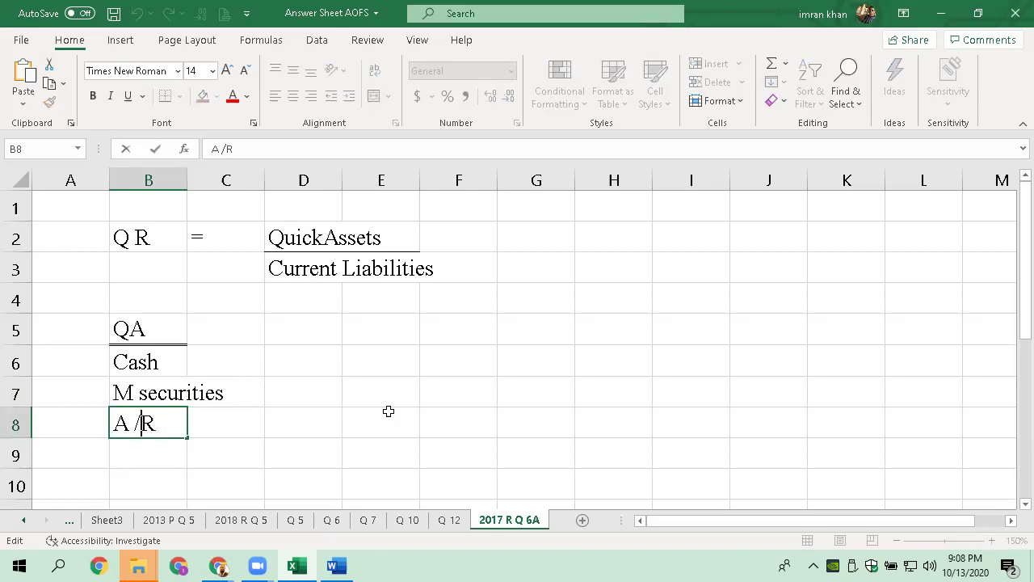
key("Return")
key("Up")
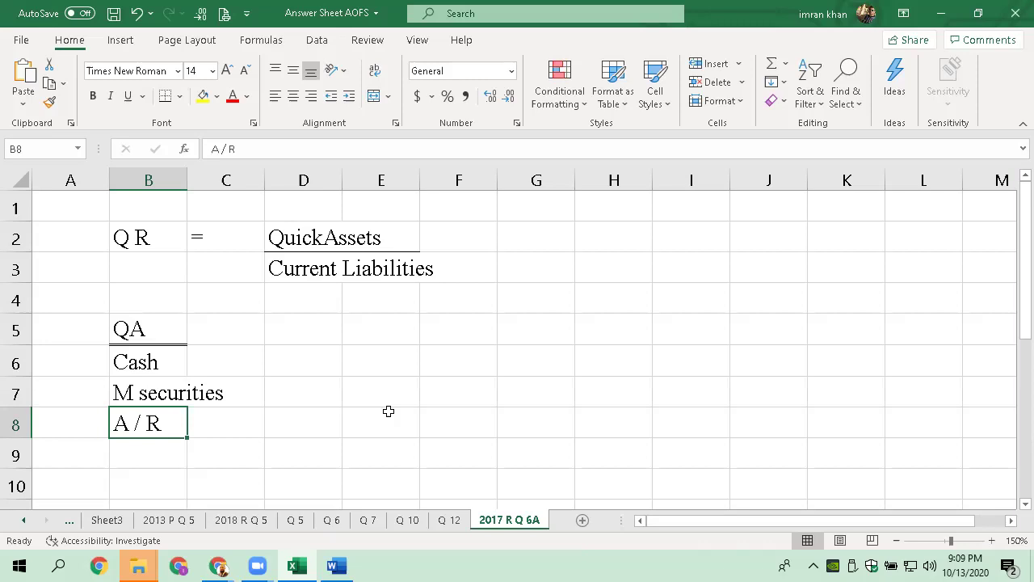
Enter 83200 in cell F6 as the Cash amount, and keep that cell selected
key("Up")
key("Up")
key("Right")
key("Right")
key("Right")
key("Right")
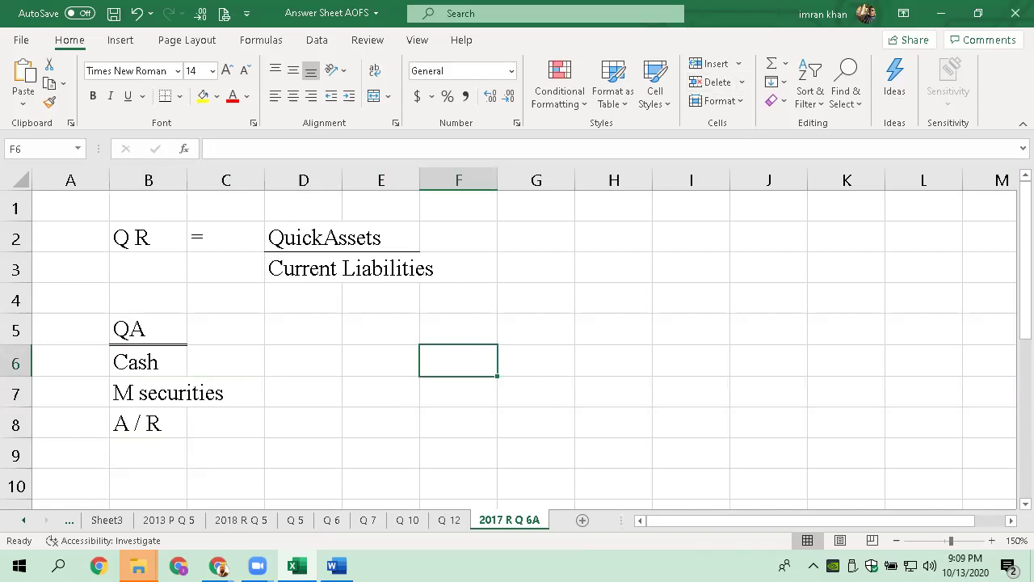
type("83200")
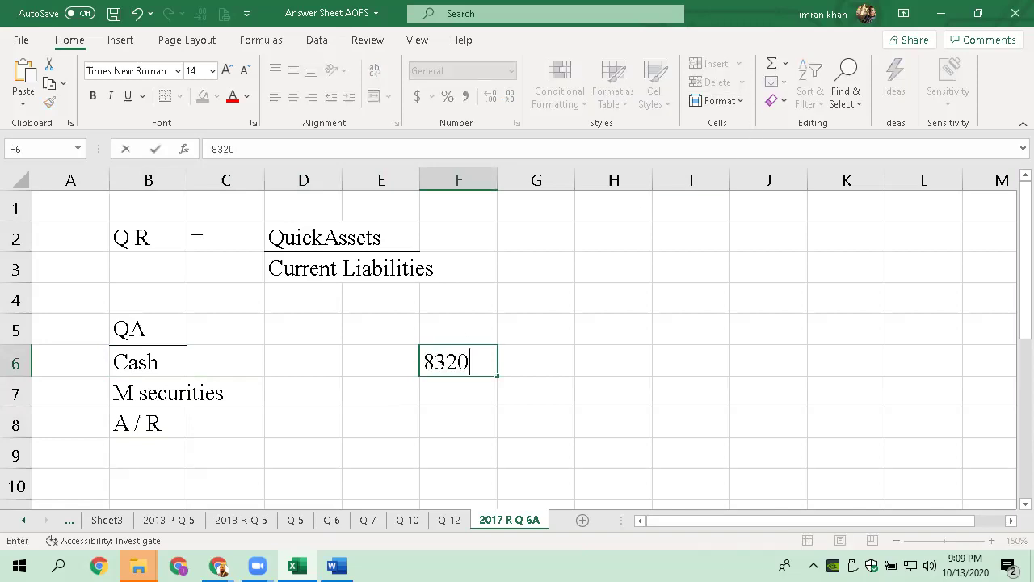
key("Return")
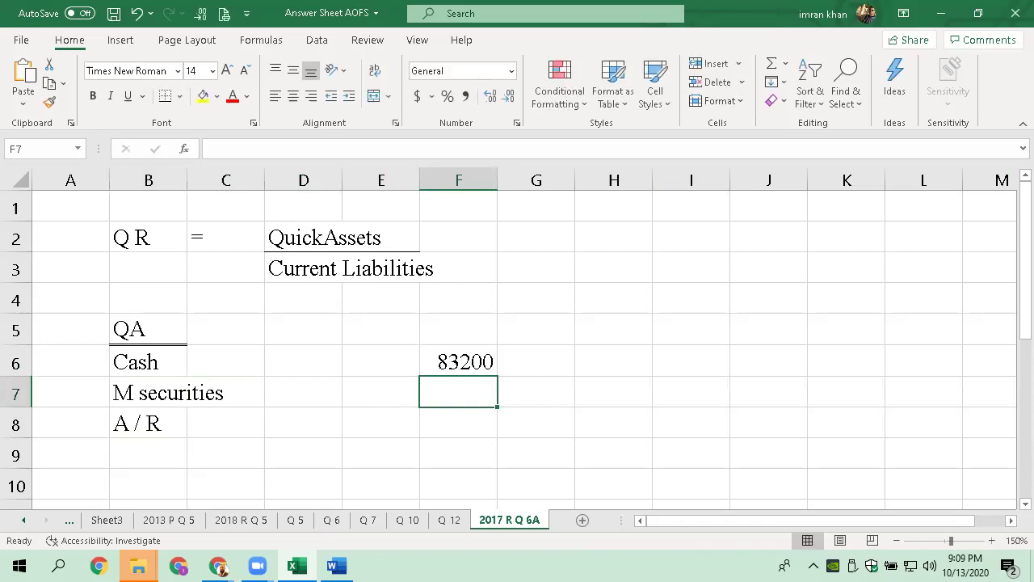
left_click(458, 361)
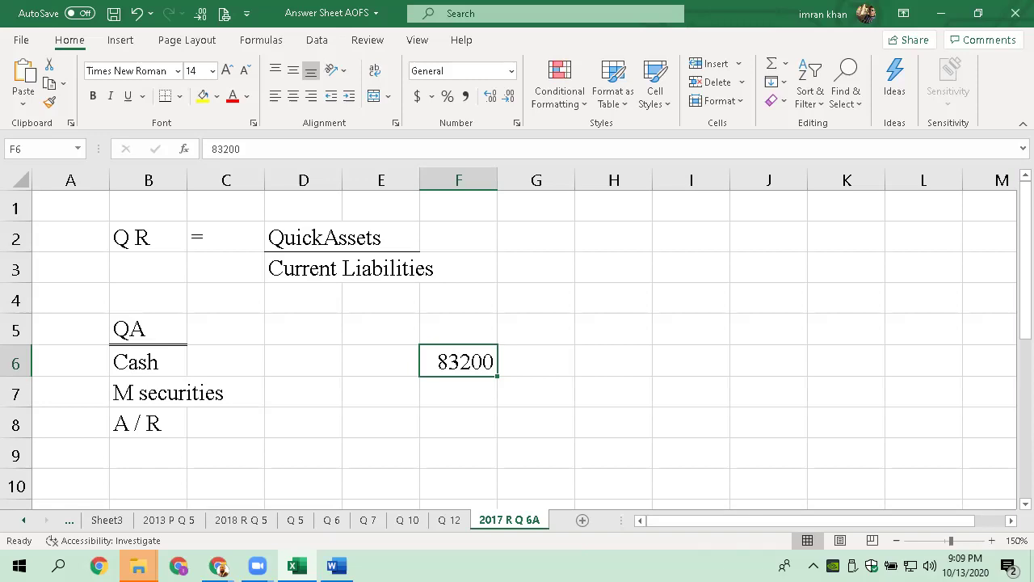
Set the Cash amount in F6 to 4800, M securities in F7 to 16000 and A / R in F8 to 62400
type("4800")
key("Return")
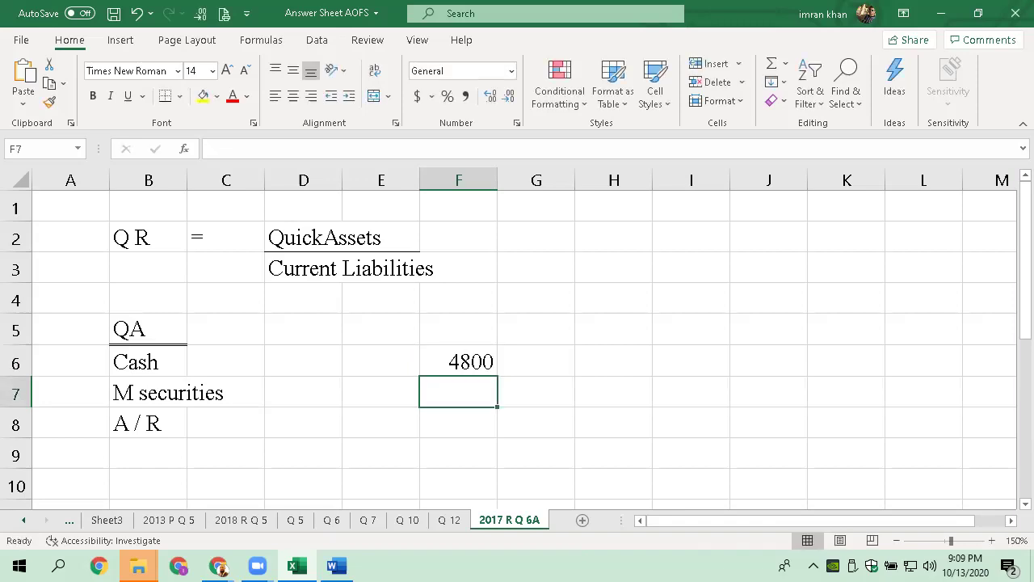
type("16000")
key("Return")
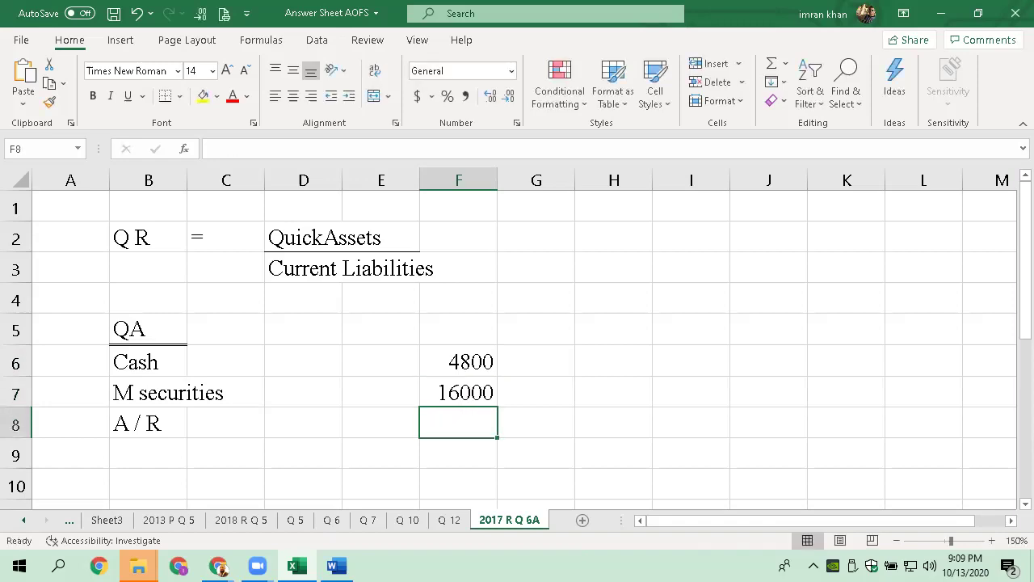
type("62400")
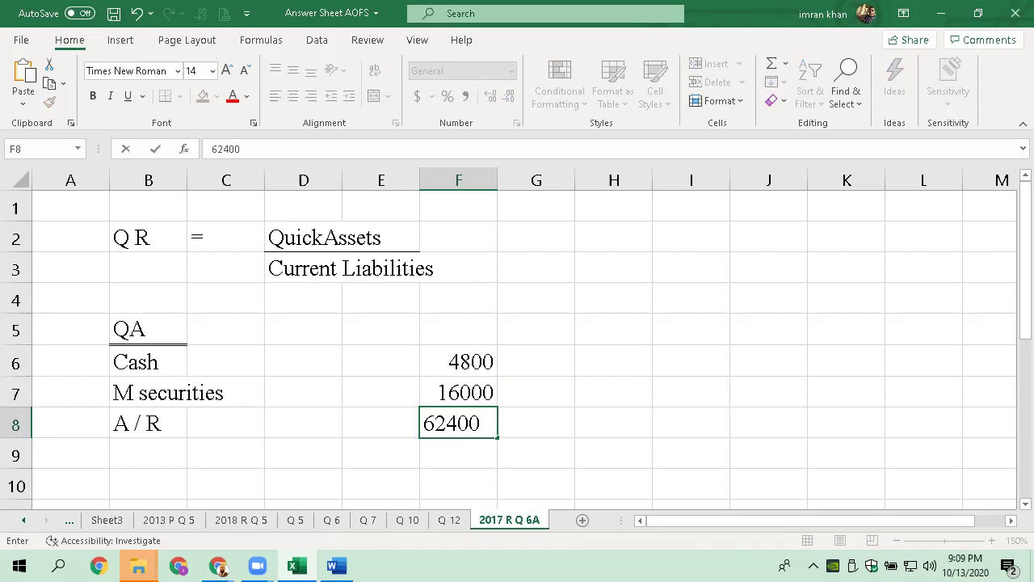
key("Return")
Extend the label in cell B8 to read A / R (62400-2400)
left_click(458, 422)
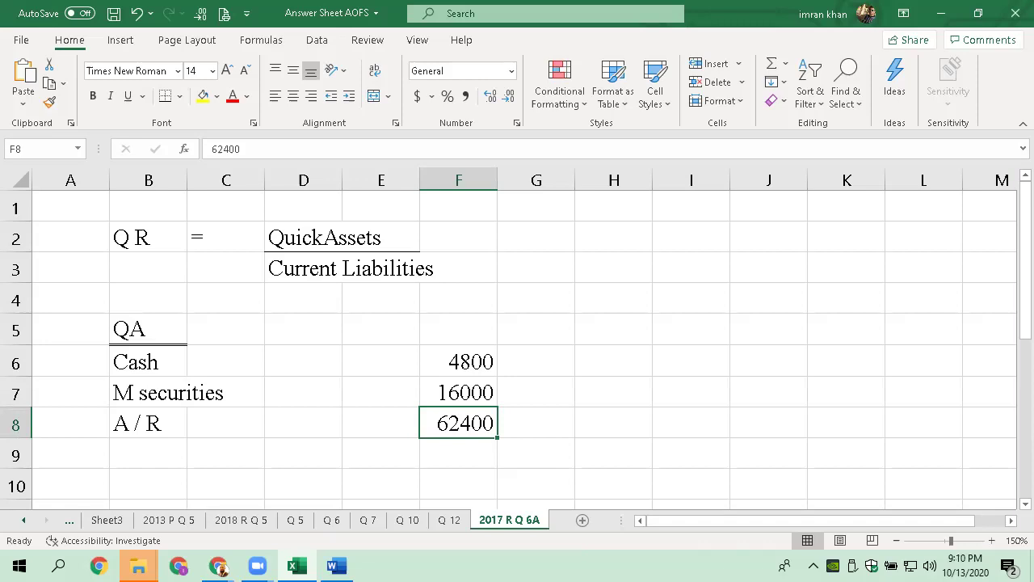
key("Left")
key("Left")
key("Left")
key("Left")
key("F2")
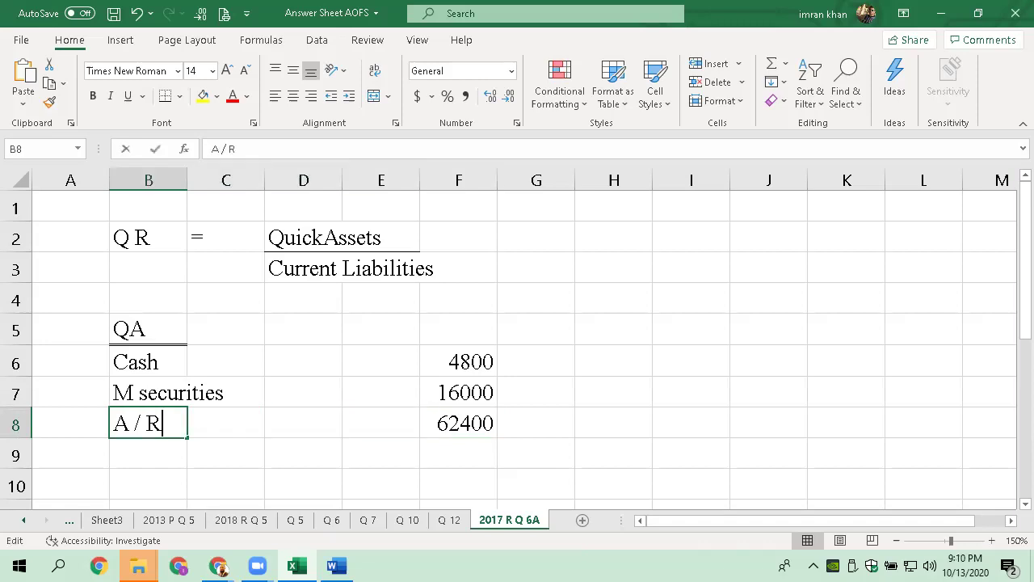
type("(")
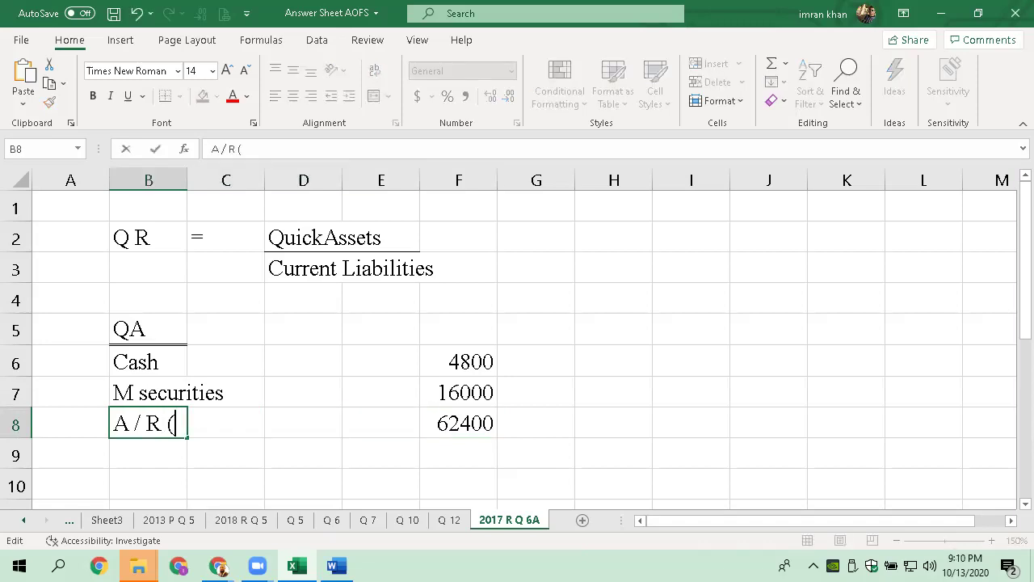
type("3")
key("BackSpace")
type("62400-")
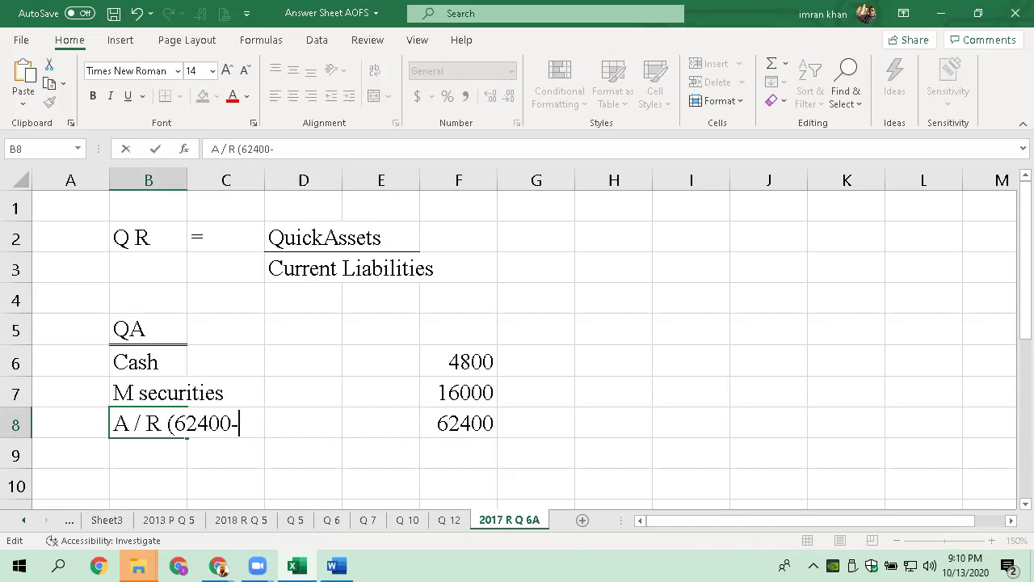
type("2400)")
key("Return")
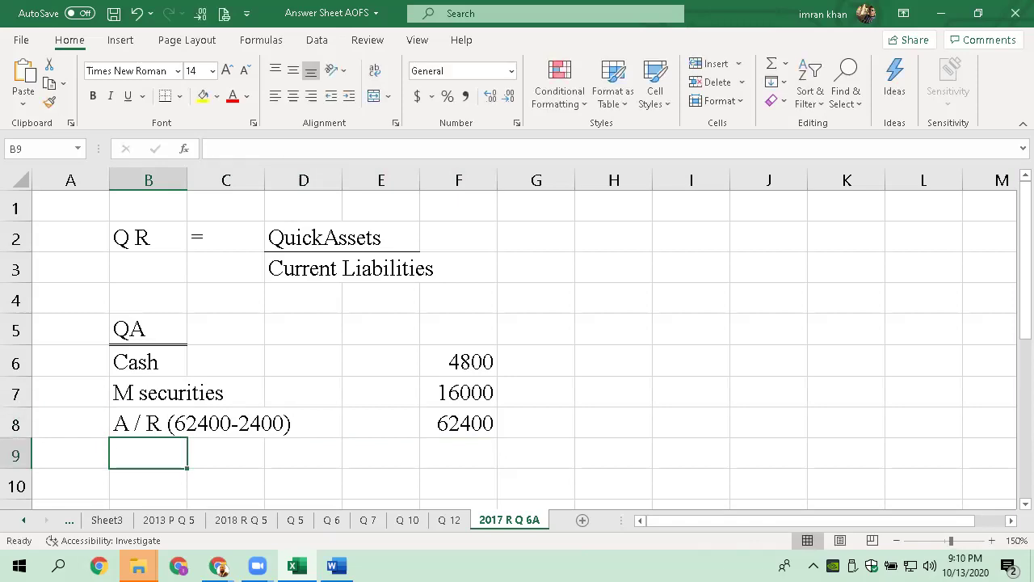
Replace the A / R amount in cell F8 with the formula =62400-2400
key("Up")
key("Right")
key("Right")
key("Right")
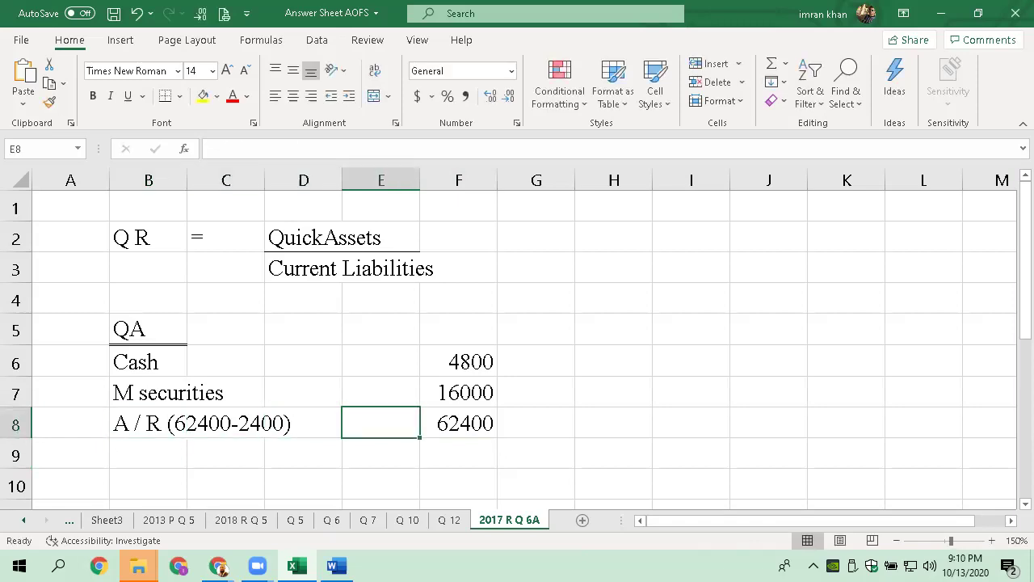
left_click(458, 452)
key("Up")
key("Up")
key("Up")
key("Up")
key("Up")
key("Up")
key("Up")
key("Up")
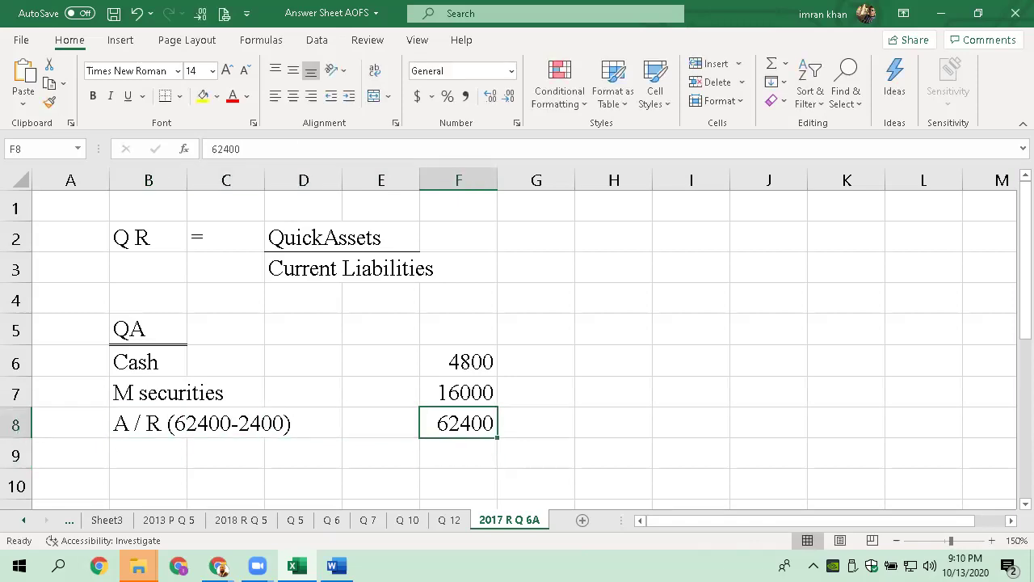
key("Down")
key("Down")
key("Down")
key("Down")
key("Down")
key("Down")
key("Down")
type("=62400-2400")
key("Return")
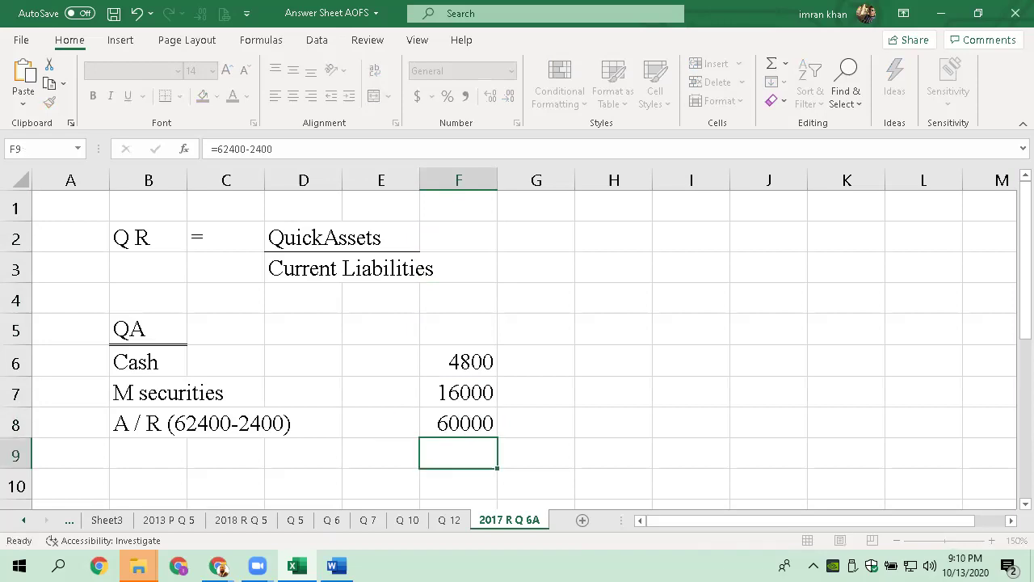
Enter the label Total quick Assets in cell B9 below the A / R item
left_click(458, 423)
left_click(458, 453)
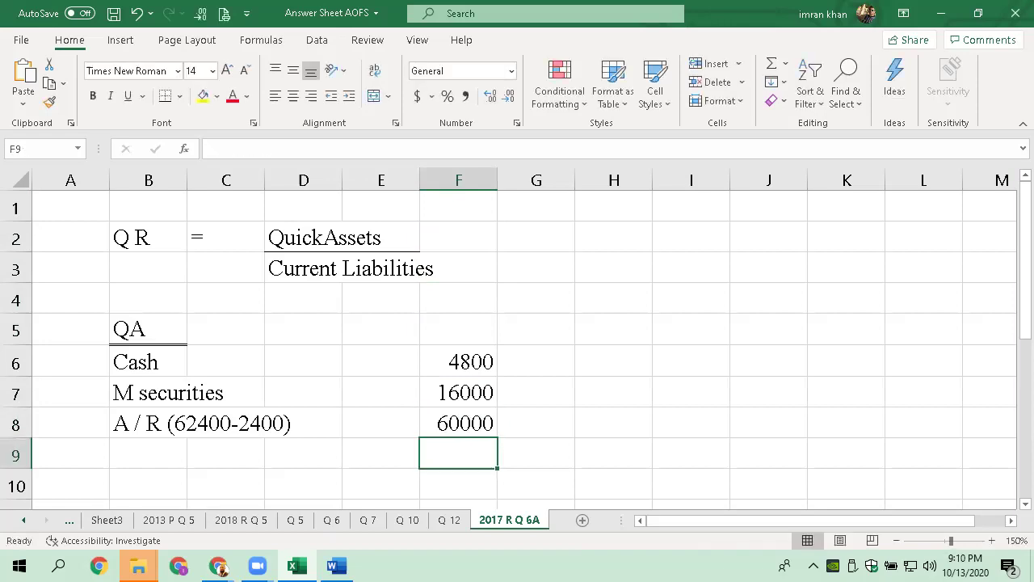
key("Left")
key("Left")
key("Left")
key("Left")
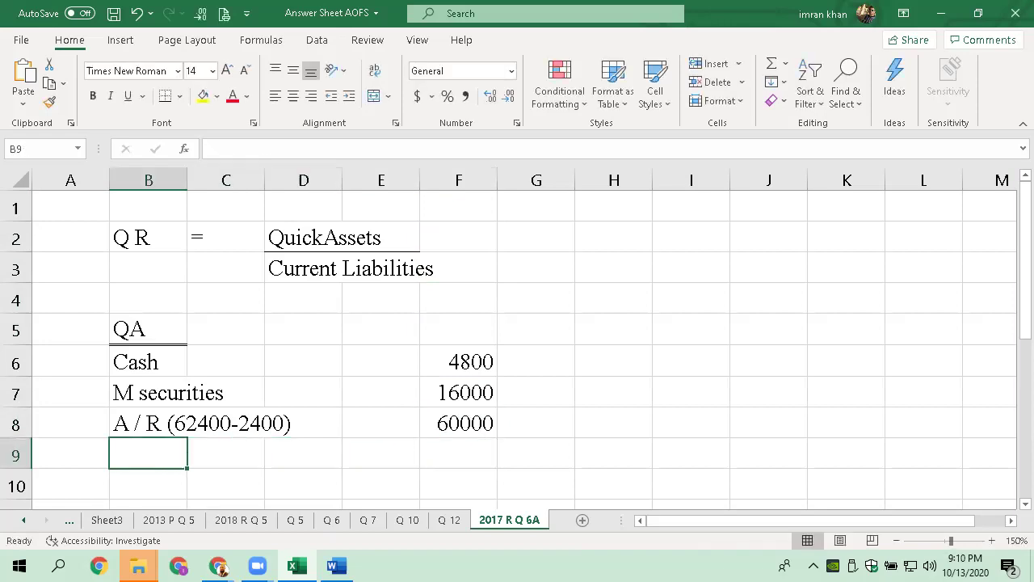
type("Tota")
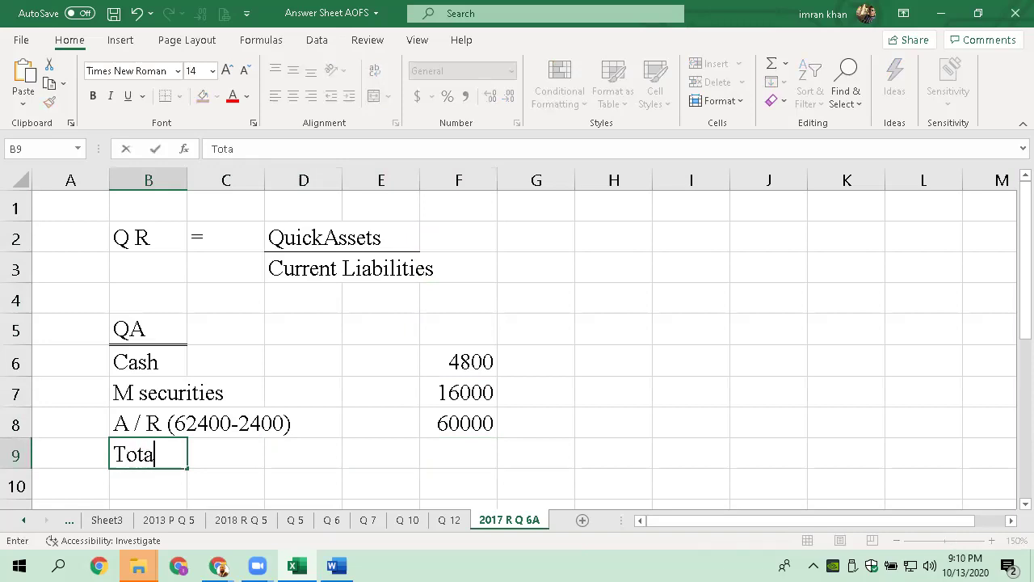
type("l quick ")
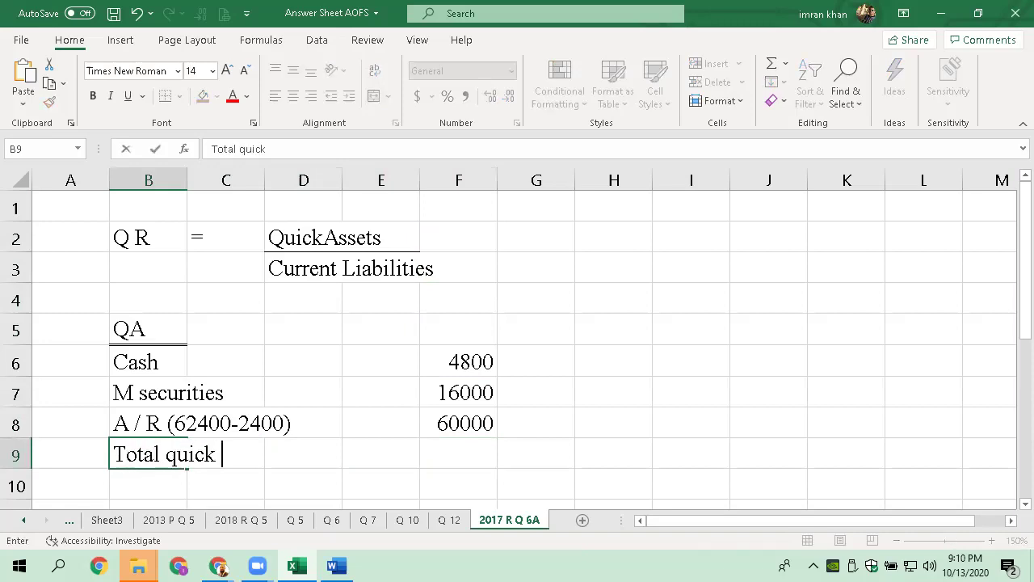
type("Assets")
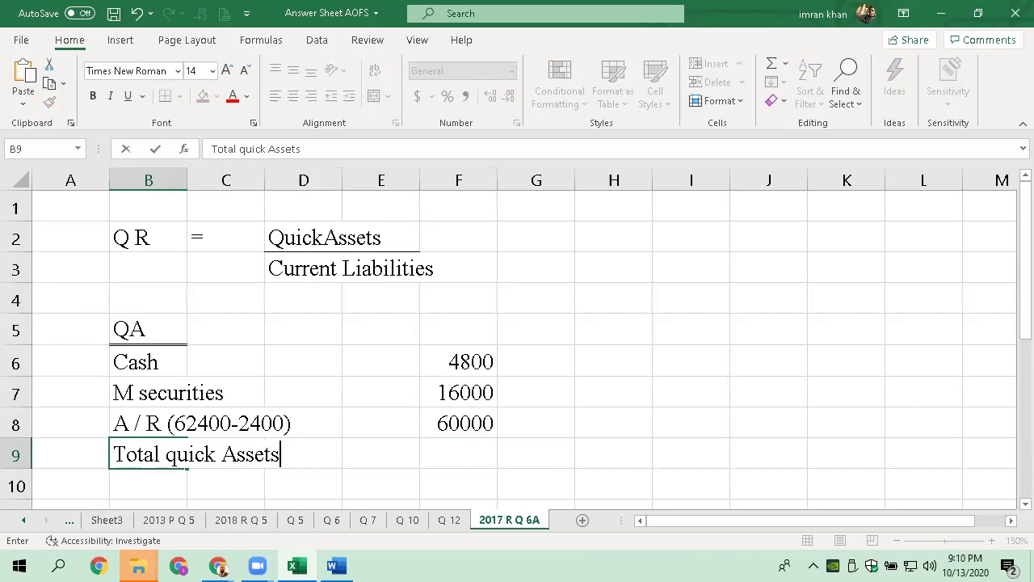
key("Return")
Copy the QA heading and the Cash label from B5:B6 to B11:B12
key("Up")
key("Up")
key("Up")
key("Up")
key("Up")
key("Up")
key("Up")
key("Down")
key("Down")
key("Down")
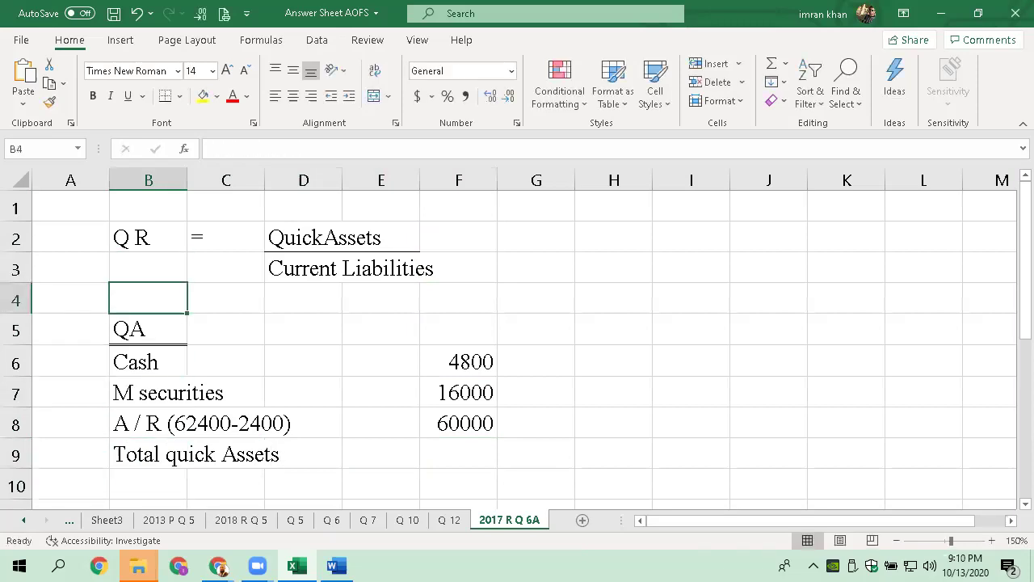
key("Up")
key("shift+Down")
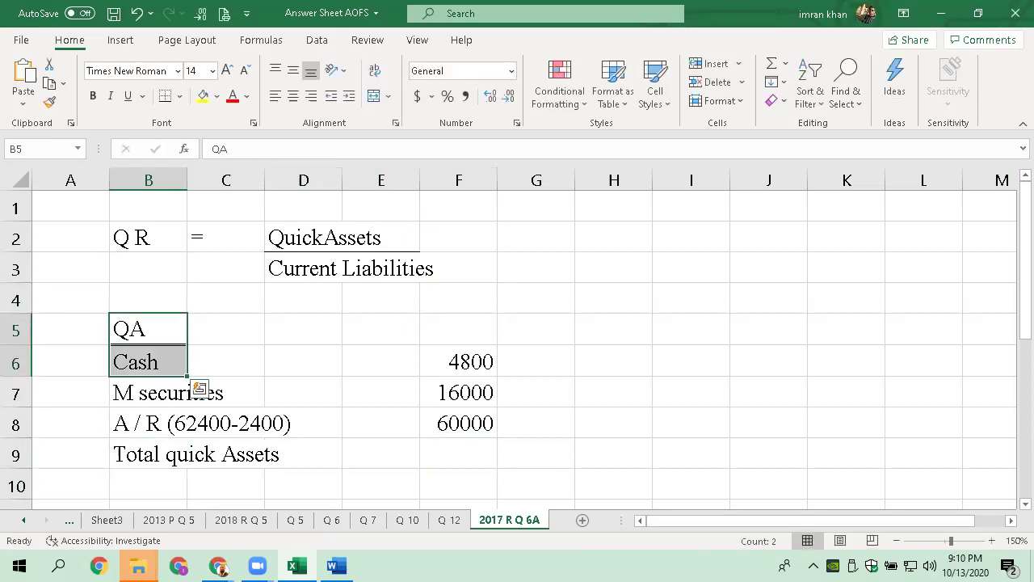
key("ctrl+c")
key("Down")
key("Down")
key("Down")
key("Down")
key("Down")
key("Down")
key("Down")
key("Up")
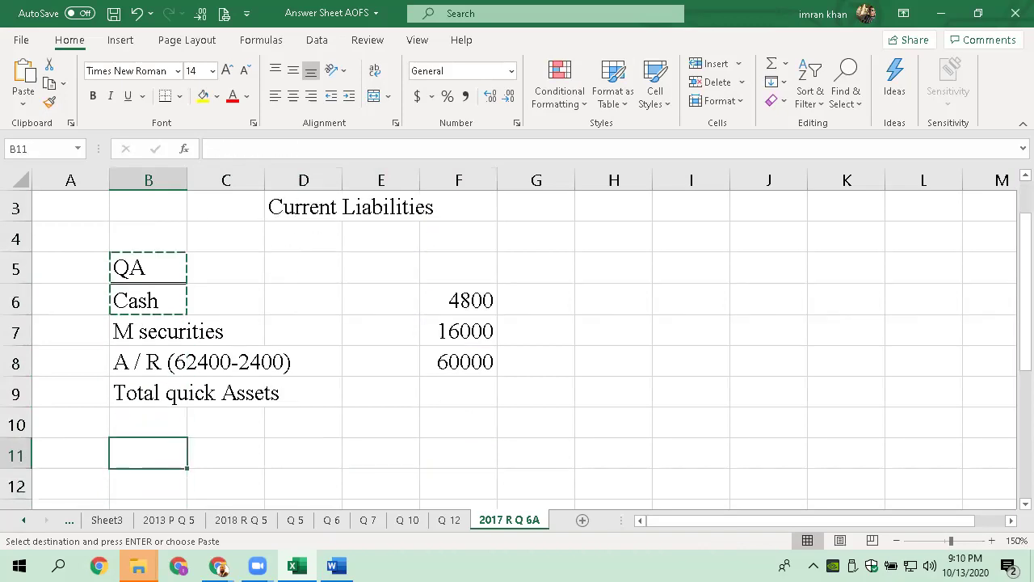
key("Return")
Change the copied heading in B11 to CL and the item label in B12 to A/ P
key("F2")
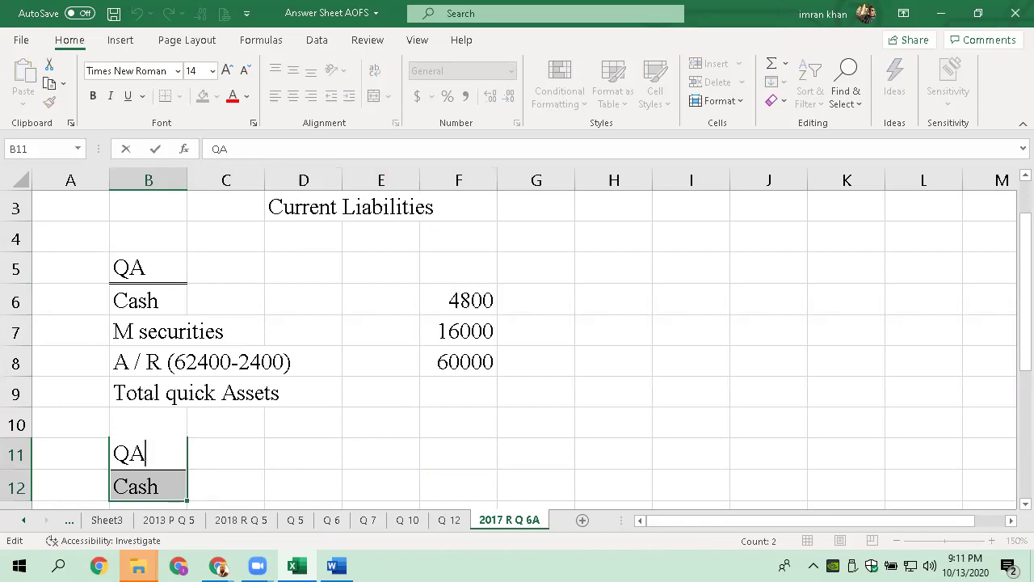
key("Escape")
left_click(148, 485)
left_click(148, 453)
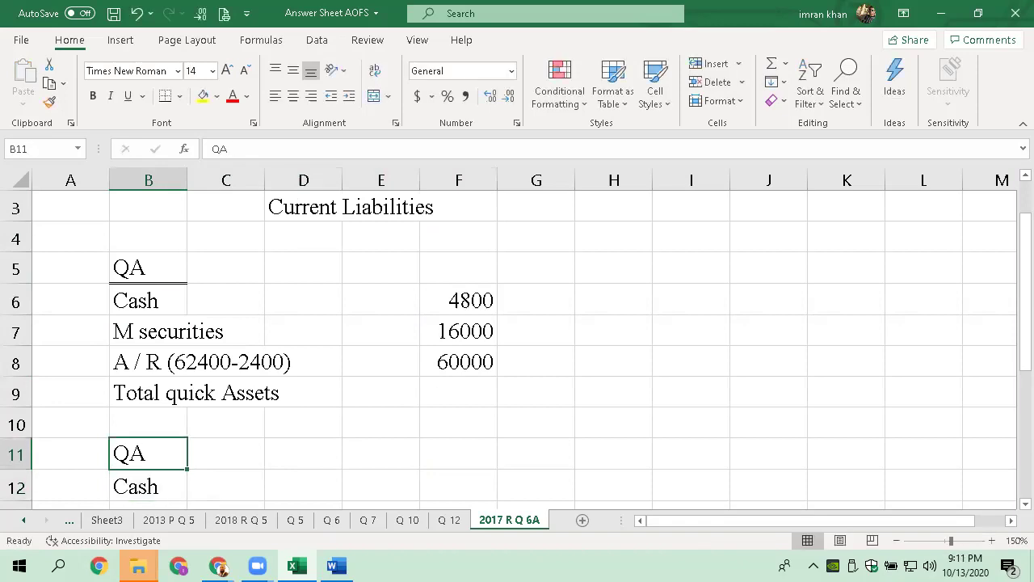
key("F2")
key("BackSpace")
key("BackSpace")
type("CL")
key("Return")
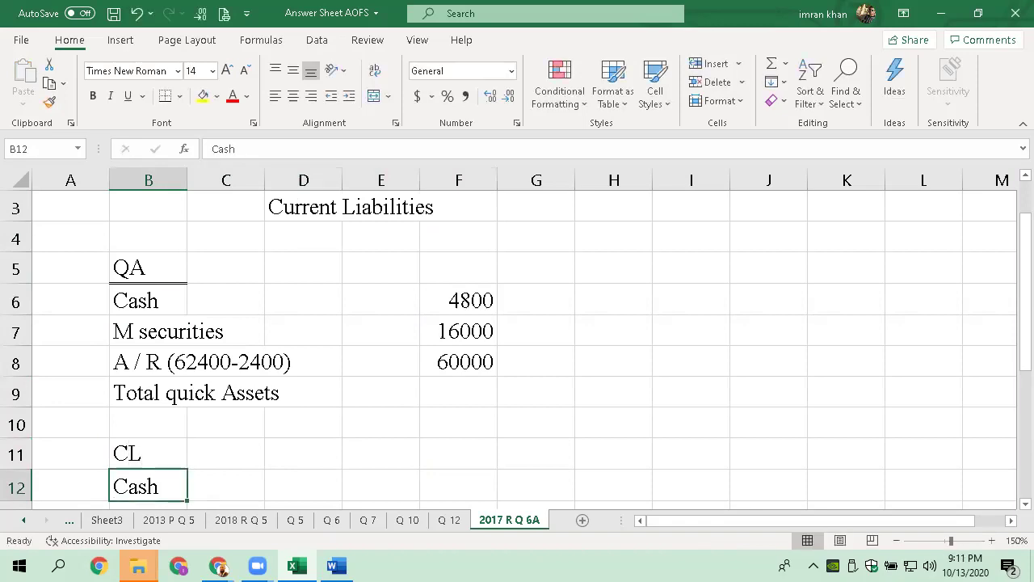
type("A/ P")
key("Return")
Enter 54400 in cell F12 as the A/ P amount
key("Up")
key("Up")
key("Right")
key("Right")
key("Right")
key("Down")
key("Right")
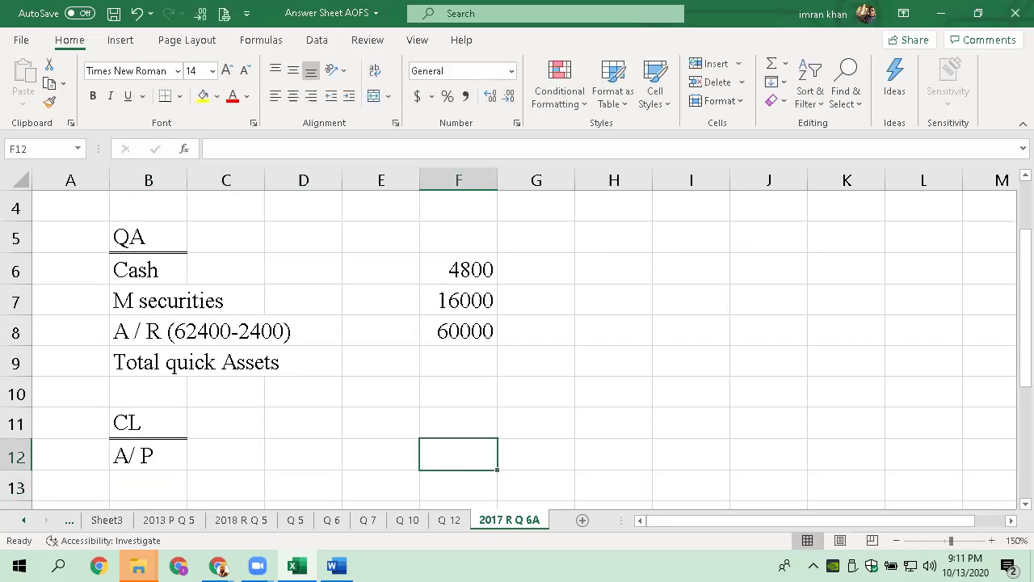
type("545")
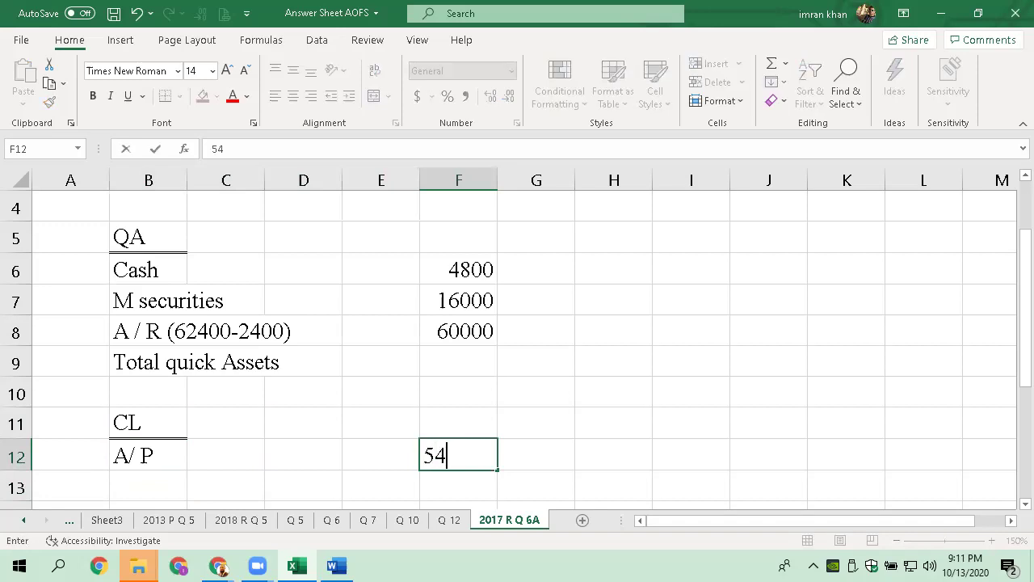
key("BackSpace")
type("400")
key("Return")
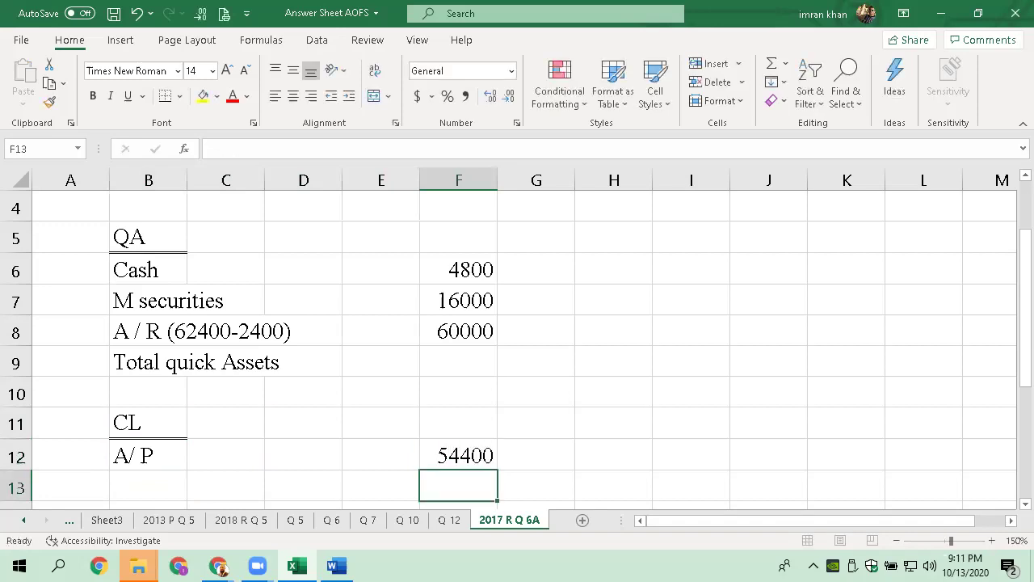
Enter the label Outstaning expense in cell B13 below A/ P
key("Left")
key("Left")
key("Left")
key("Left")
key("Left")
key("Right")
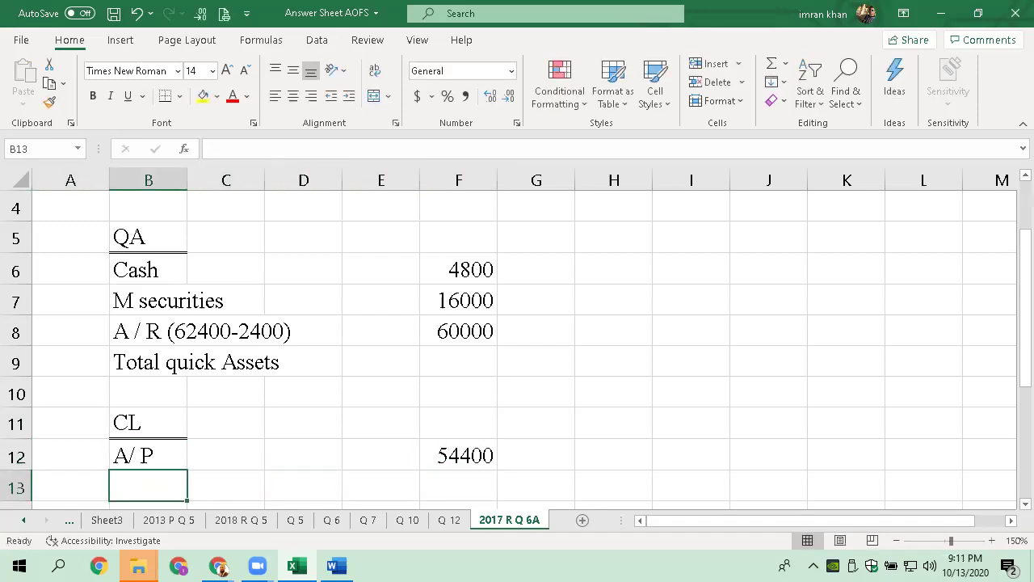
type("Outstani")
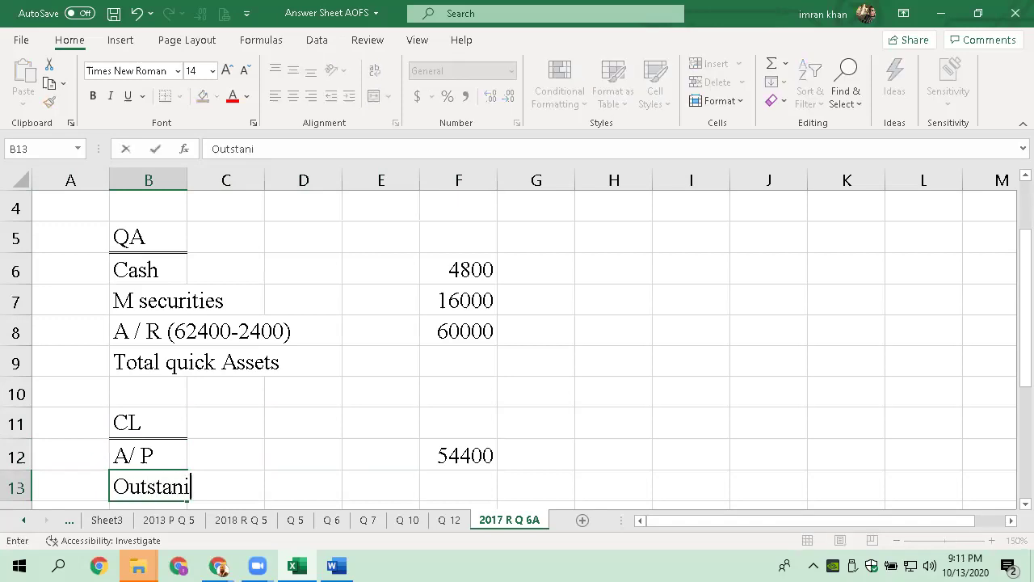
type("ng exxpense")
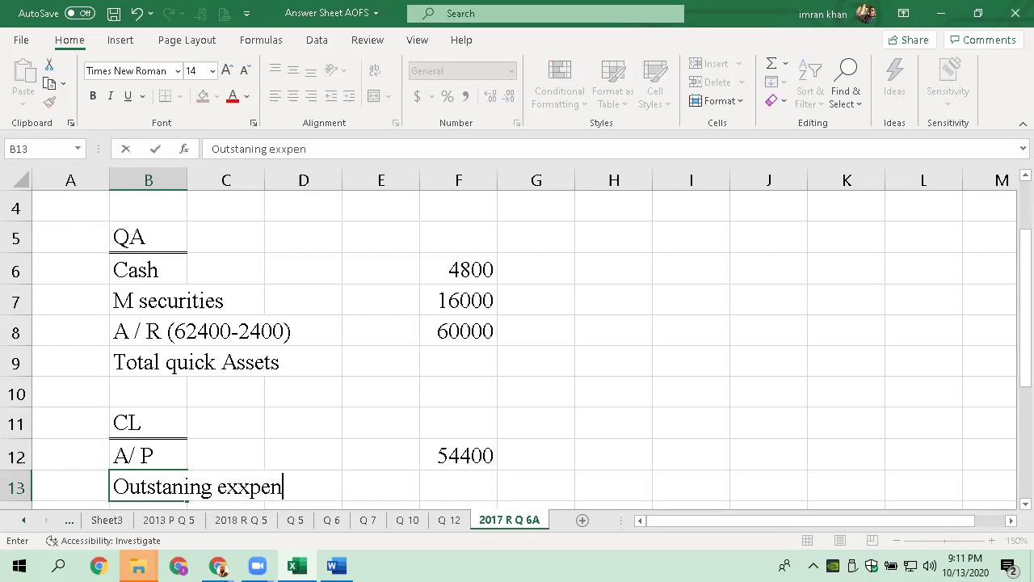
key("BackSpace")
key("F2")
key("Left")
key("ctrl+Left")
key("Left")
key("Right")
key("Right")
key("Delete")
key("Right")
key("End")
type("w")
key("BackSpace")
type("e")
key("Tab")
Enter 12000 in cell F13 as the outstanding expense amount
key("Tab")
key("Tab")
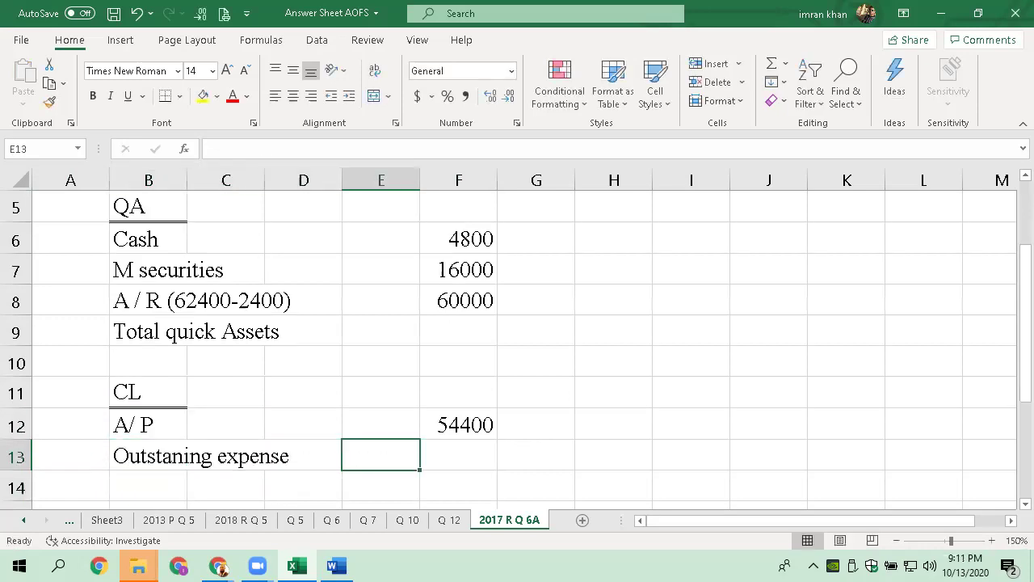
key("Tab")
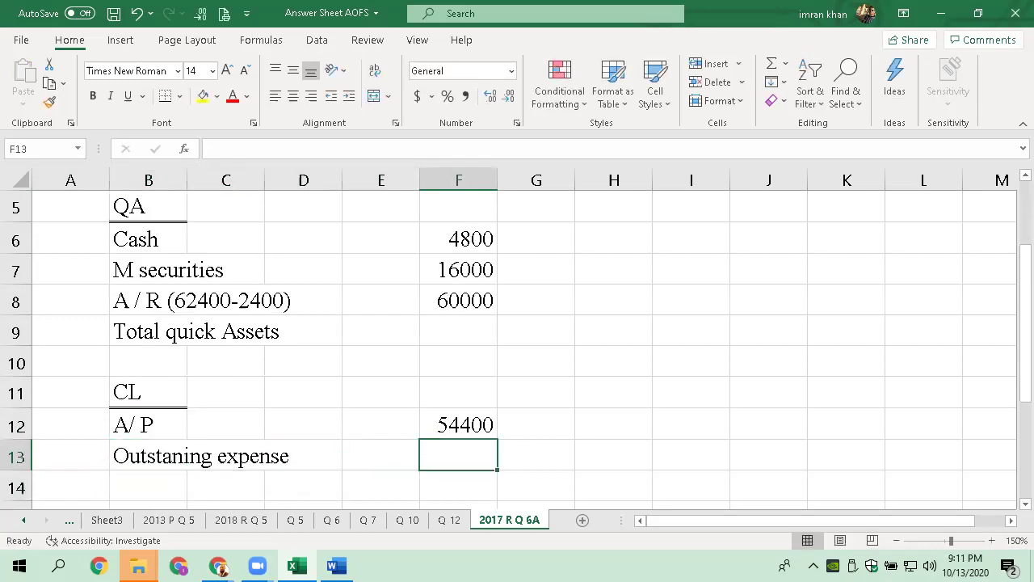
type("12000")
key("Return")
Total the three quick asset amounts in cell F9 with =SUM(F6:F8)
key("Up")
key("Up")
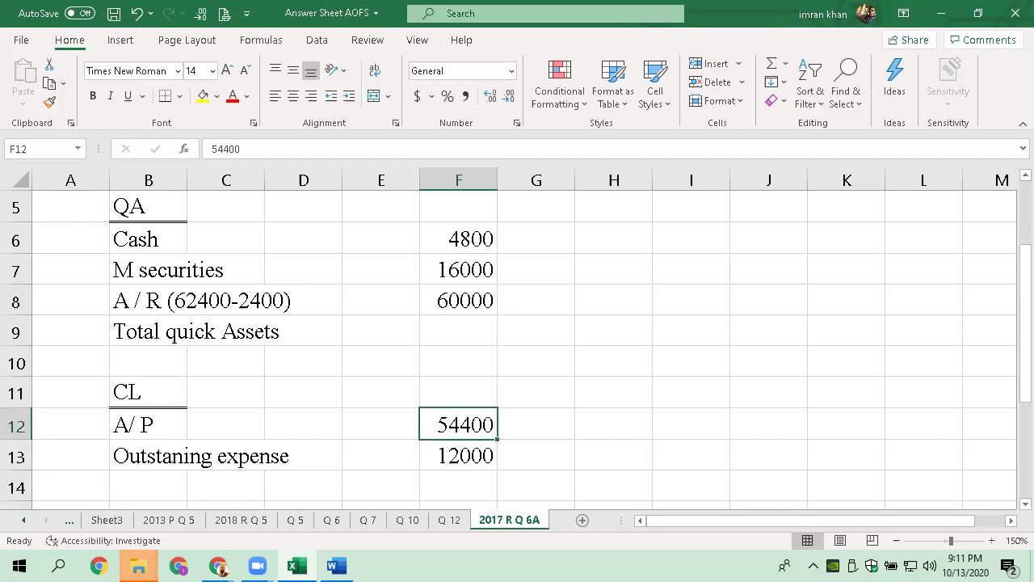
key("Down")
key("Down")
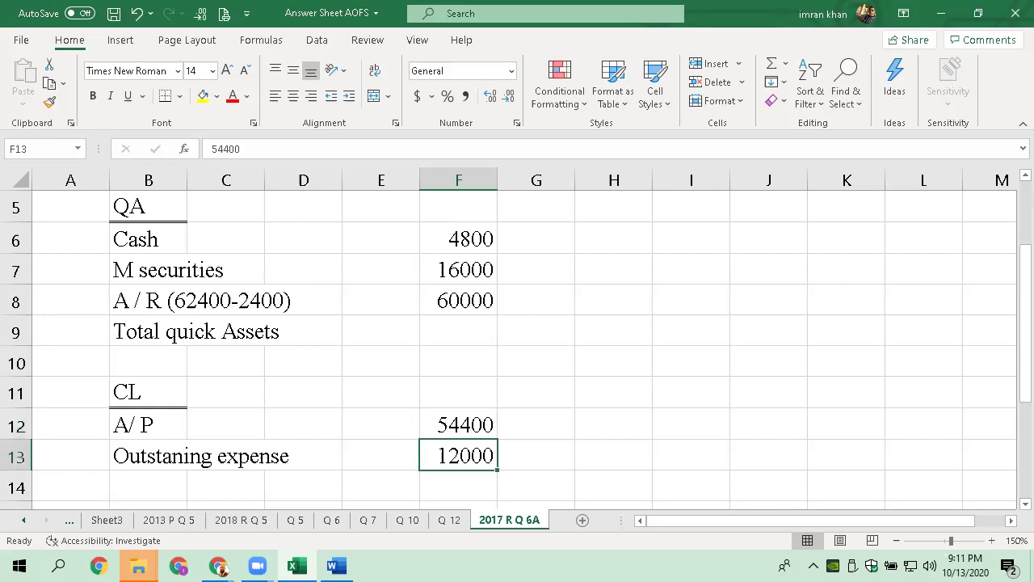
key("Up")
key("Up")
key("Up")
key("Up")
key("Up")
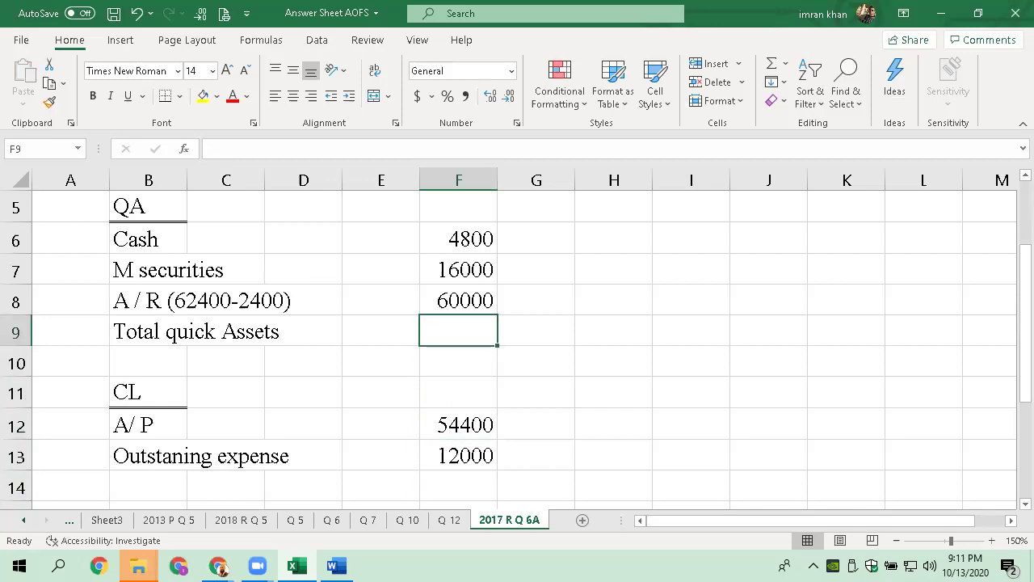
key("alt+equal")
key("Return")
Give the quick assets total in F9 a single top border and a double bottom border
key("Up")
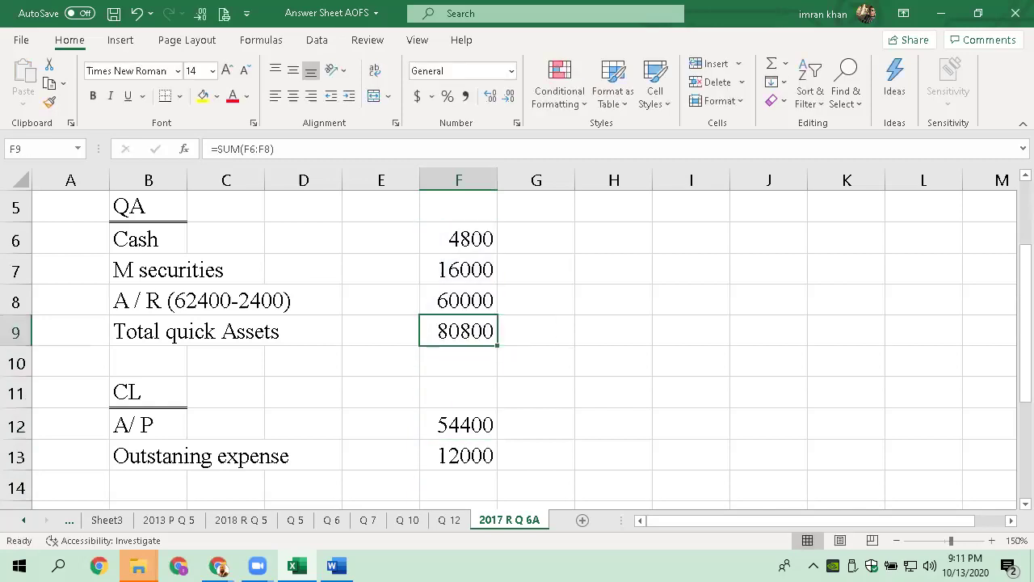
key("ctrl+1")
left_click(209, 185)
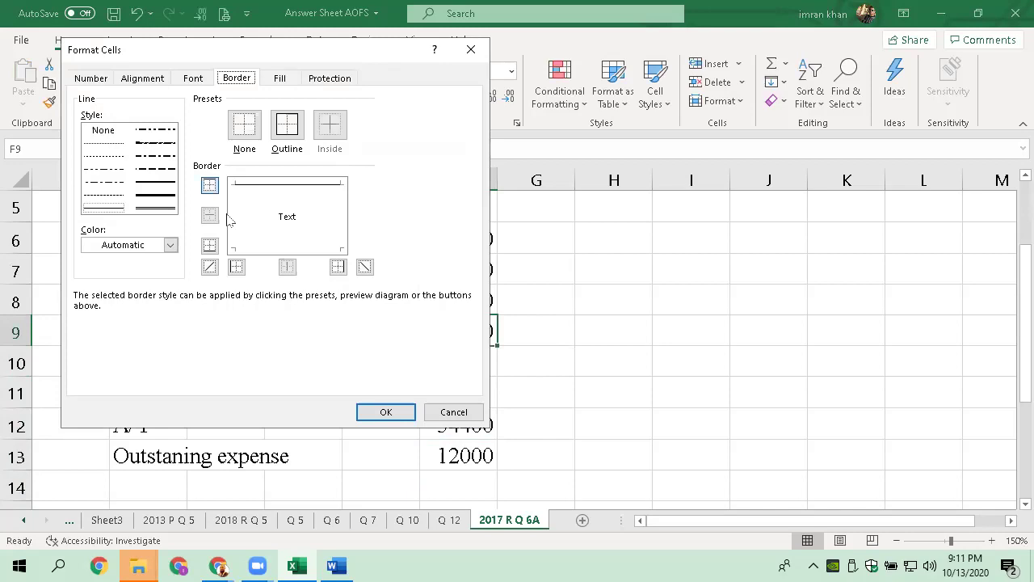
left_click(287, 249)
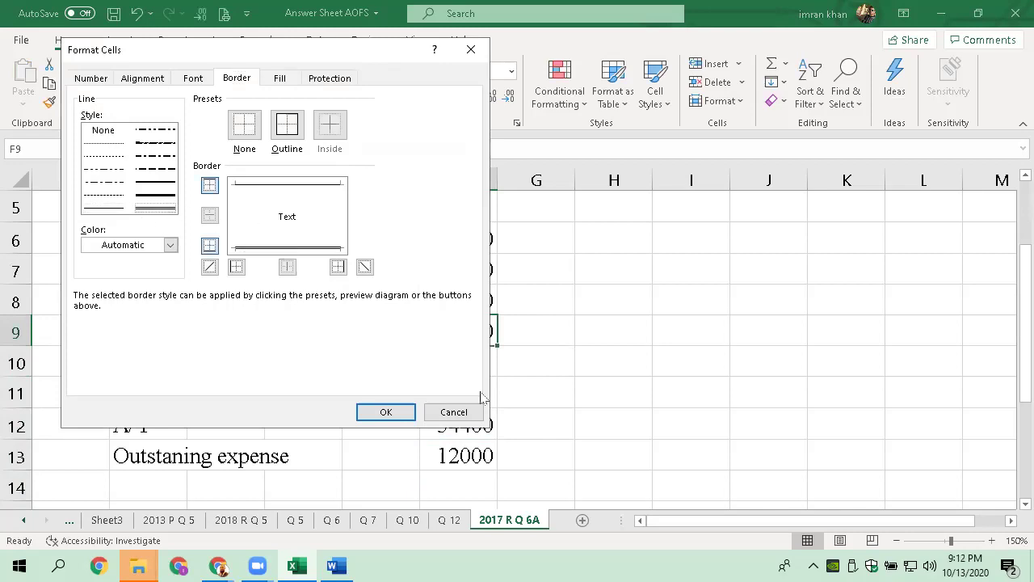
left_click(386, 413)
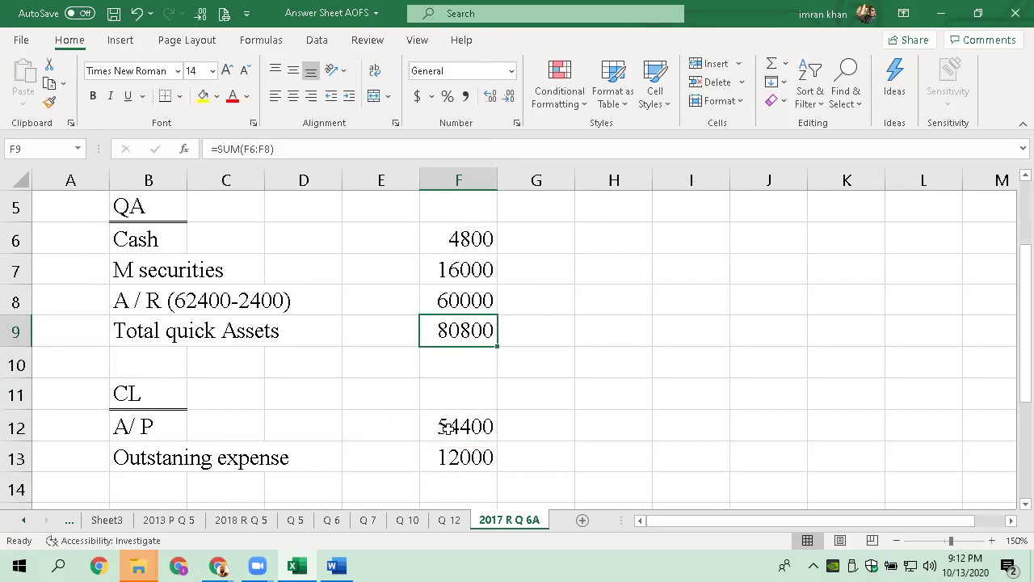
Total the two current liability amounts in cell F14 with =SUM(F12:F13)
left_click(472, 477)
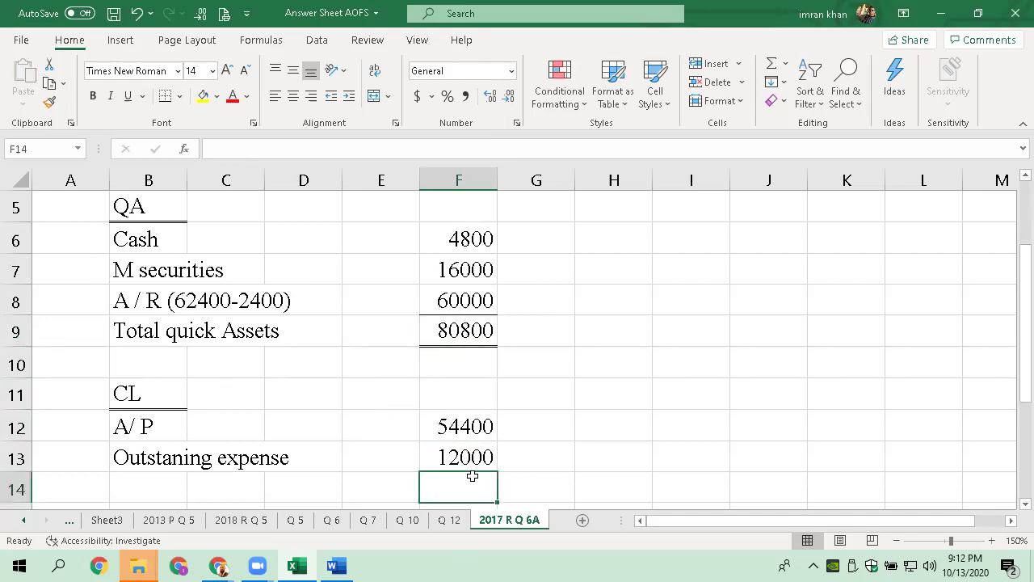
key("alt+equal")
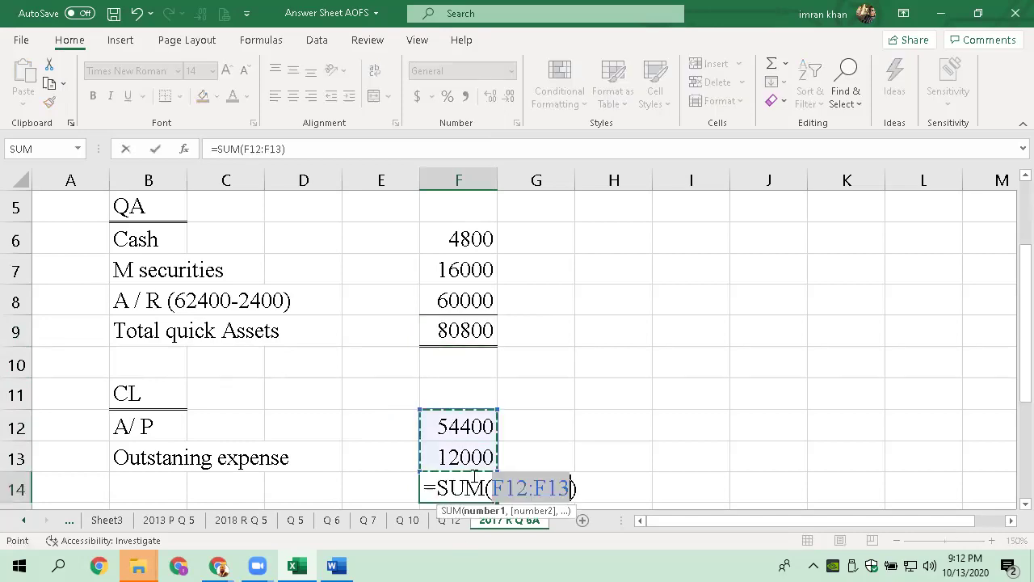
key("Up")
key("Escape")
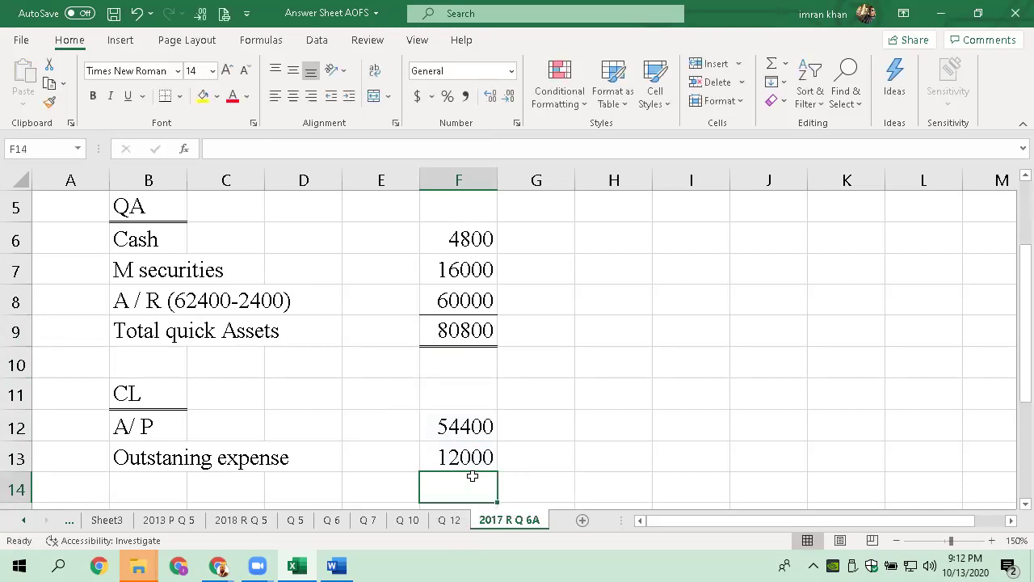
key("alt+equal")
key("Return")
key("Up")
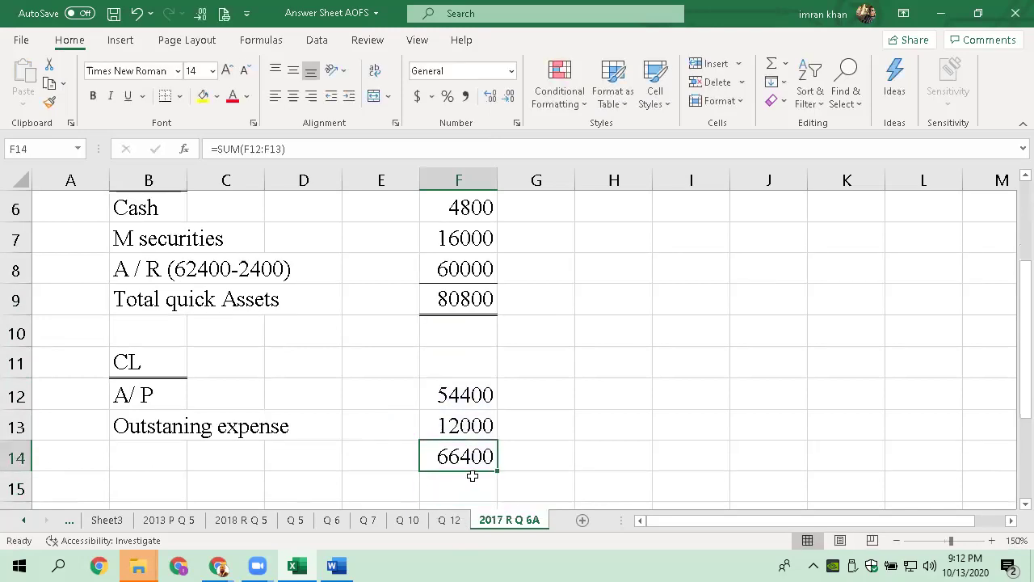
Enter the label T C L in cell B14 for the current liabilities total
key("Left")
key("Left")
key("Left")
key("Left")
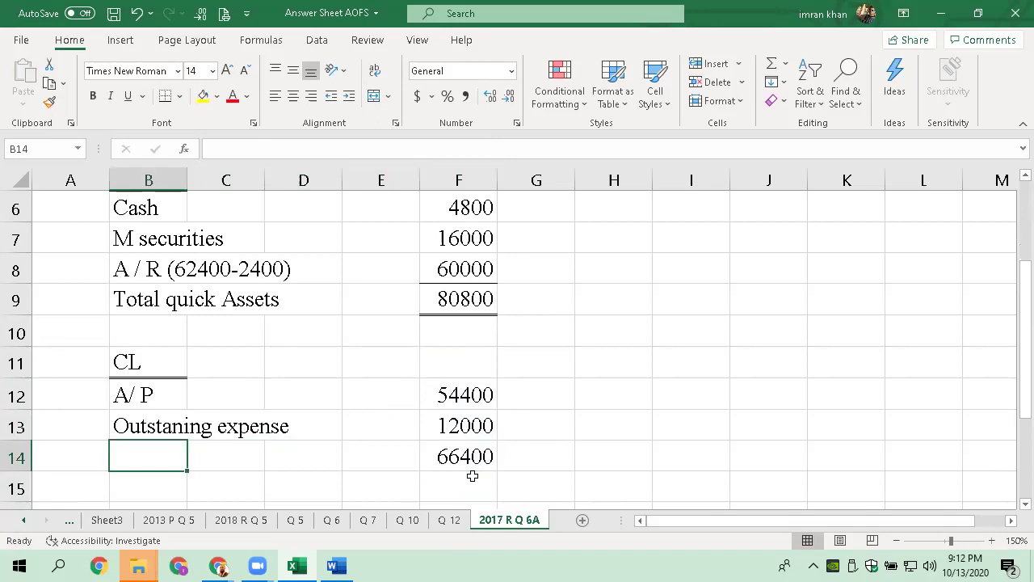
type("T C L")
key("ctrl+Return")
Give the current liabilities total in F14 a single top border and a double bottom border
left_click(478, 455)
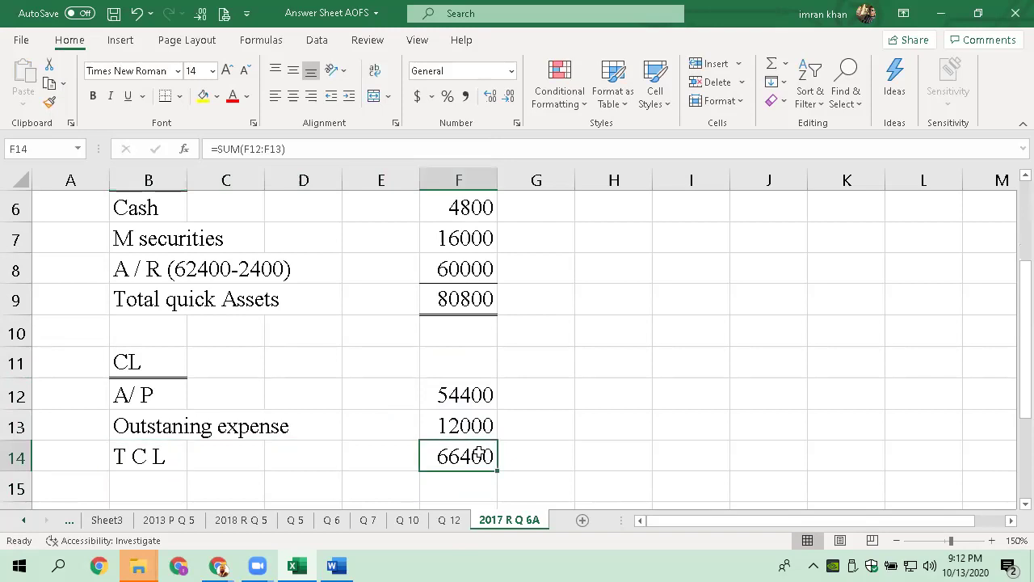
key("ctrl+1")
left_click(298, 184)
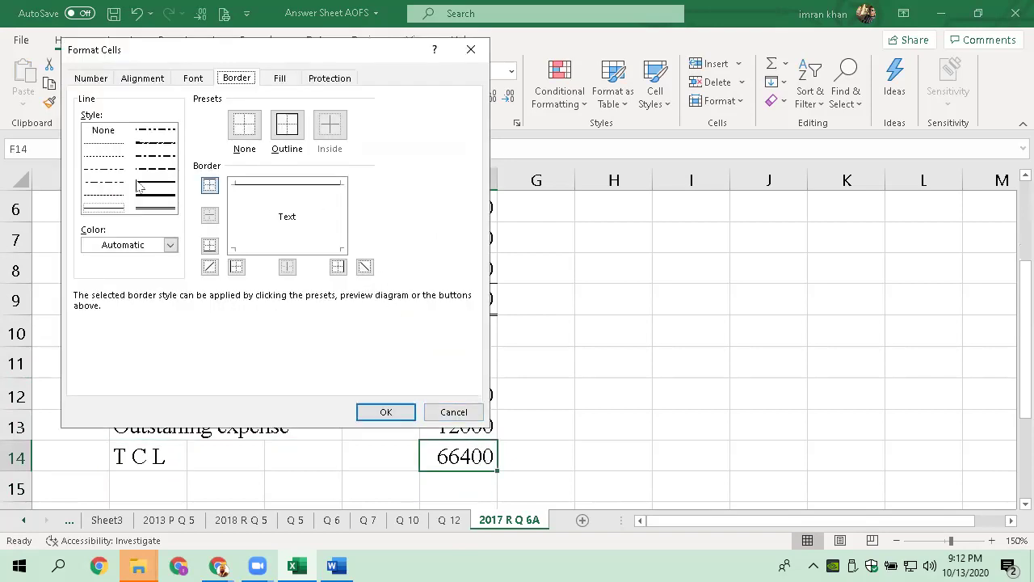
left_click(166, 208)
left_click(307, 251)
left_click(393, 412)
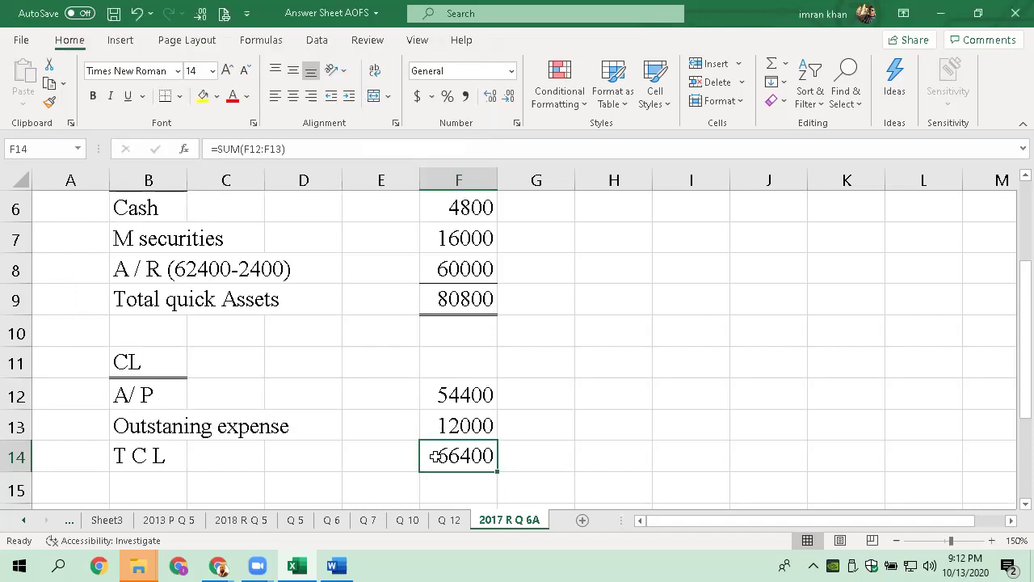
Format the current liabilities total in F14 with comma style and remove two decimal places
left_click(466, 96)
left_click(509, 98)
left_click(508, 98)
Enter 80800 in cell G2 as the quick assets figure of the ratio
left_click(512, 299)
scroll(578, 451, "up", 2)
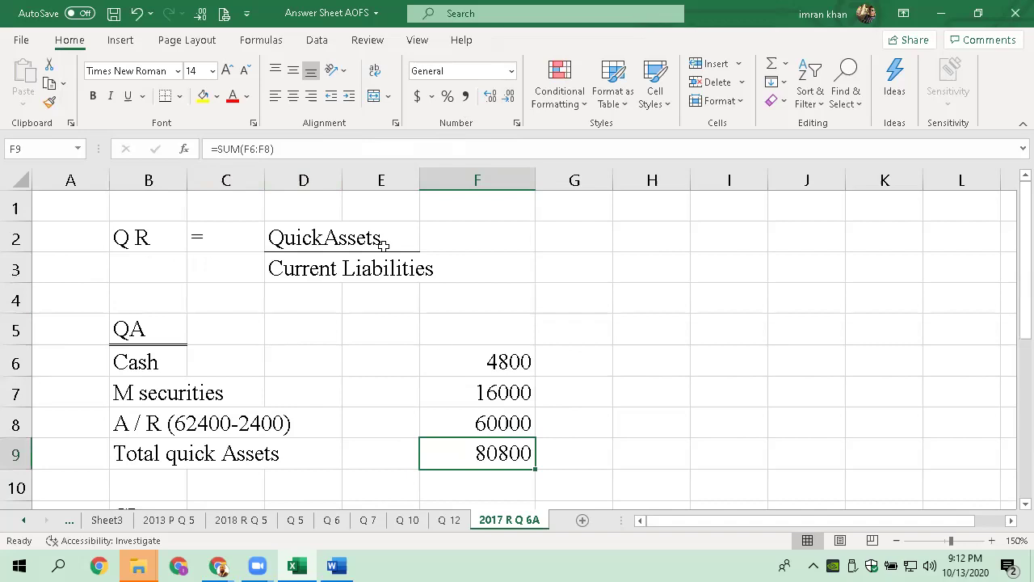
left_click(540, 241)
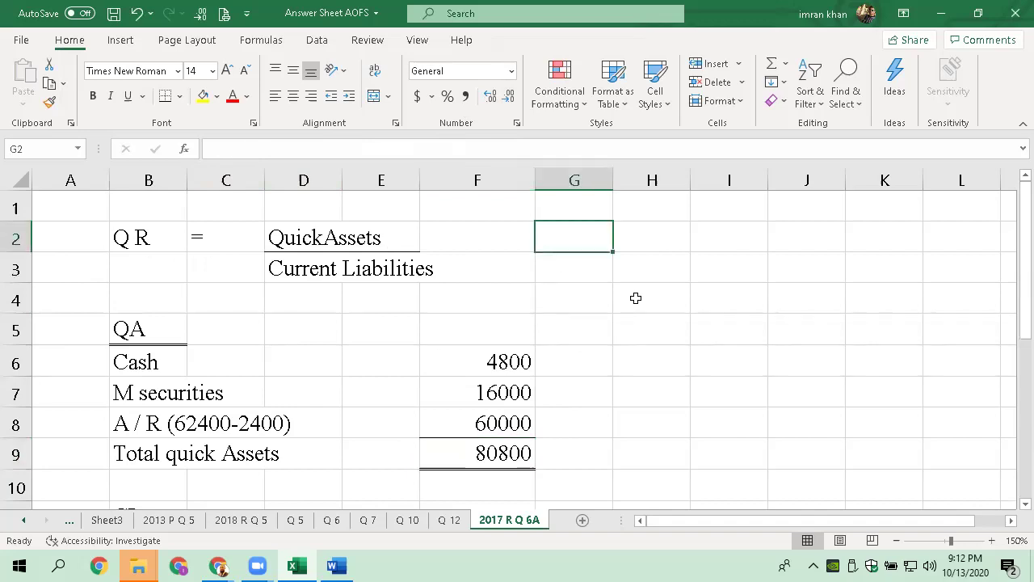
type("80800")
key("Return")
key("Up")
key("Down")
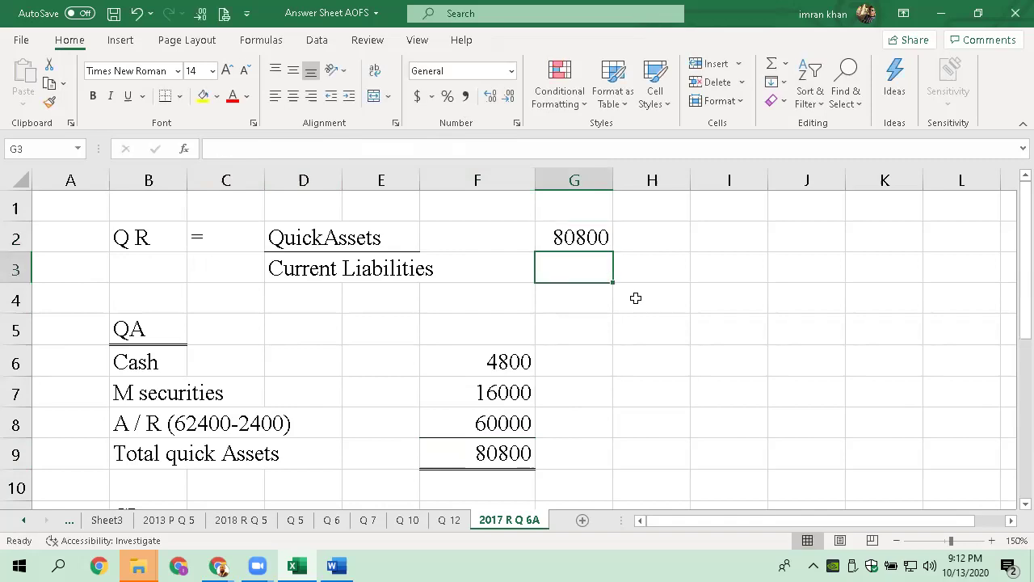
Apply a single bottom border to cell G3
key("ctrl+1")
left_click(282, 247)
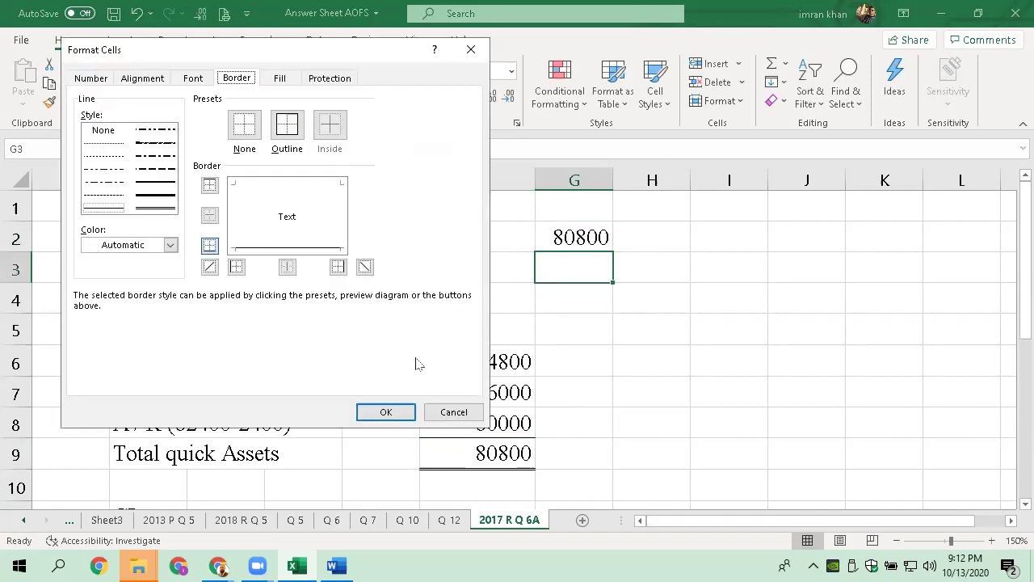
left_click(390, 412)
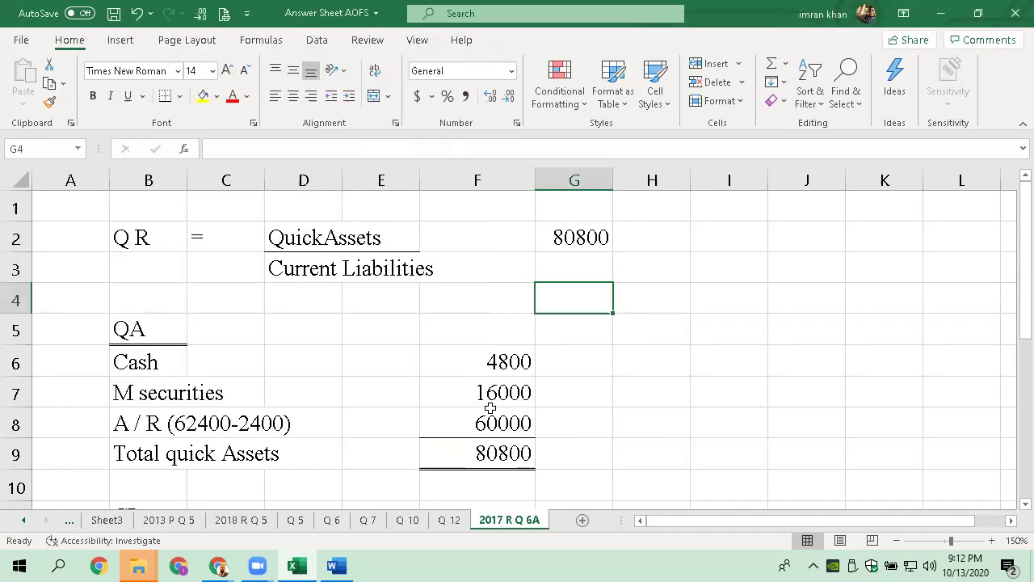
Enter 66400 in cell G3 as the current liabilities and leave the cell with only a single top border
type("66400")
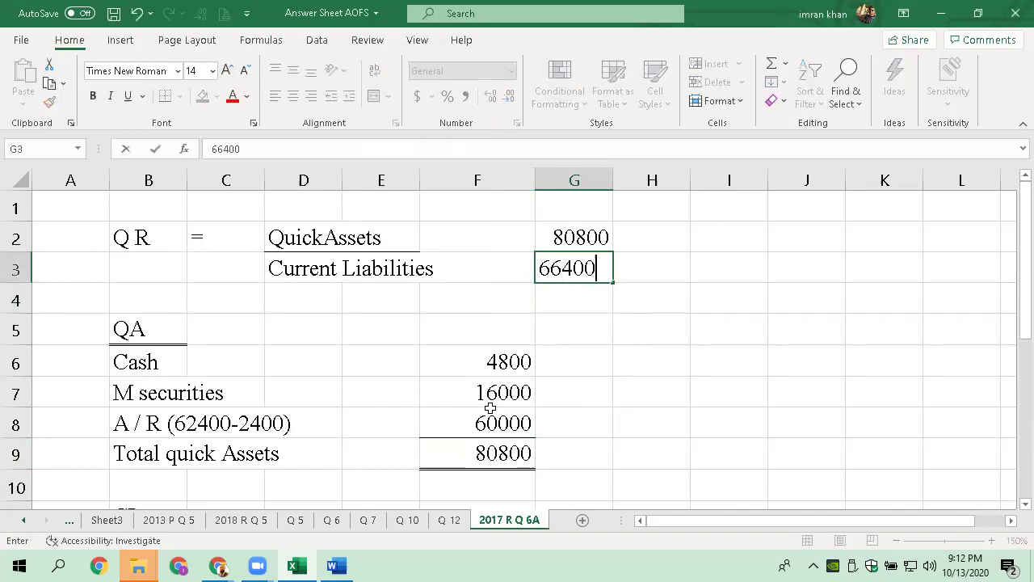
key("Return")
left_click(587, 275)
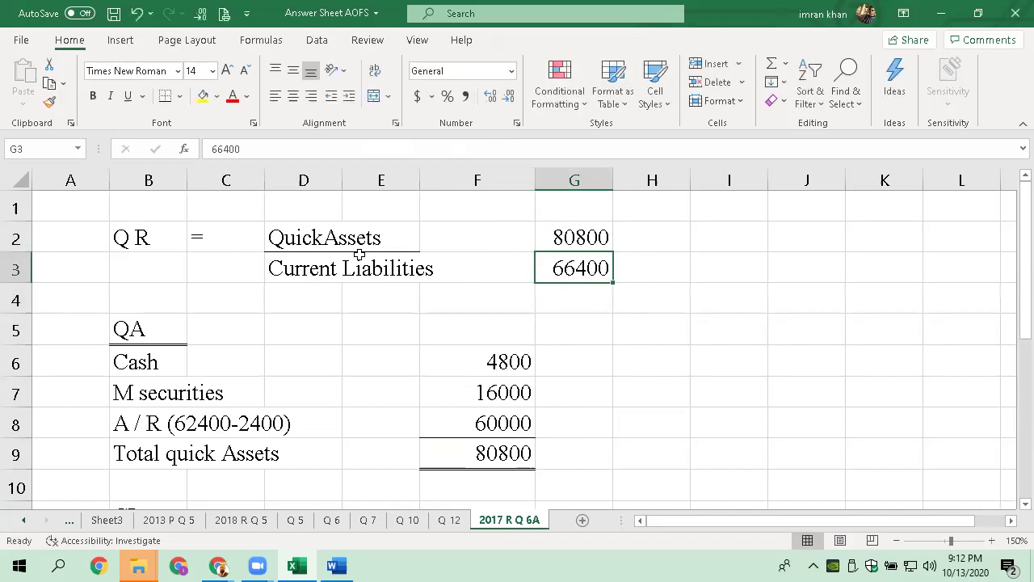
key("ctrl+1")
left_click(296, 194)
left_click(320, 249)
left_click(387, 411)
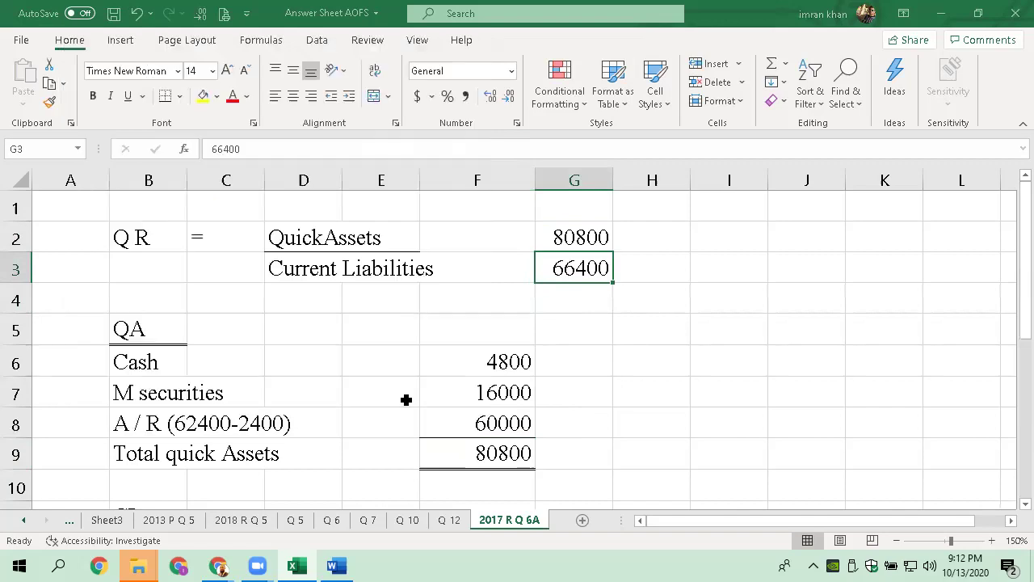
left_click(636, 351)
left_click(589, 269)
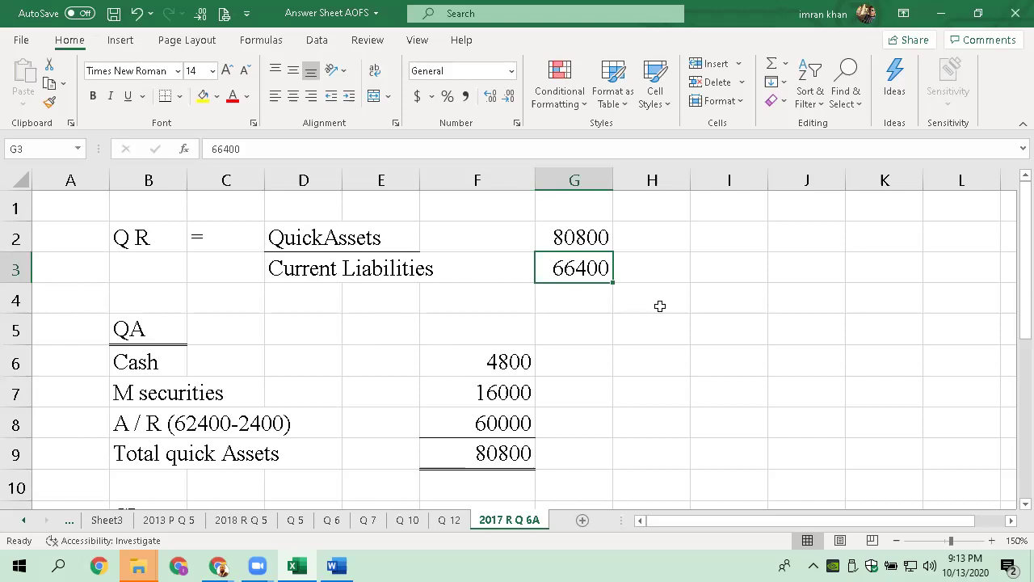
Enter an equals sign in cell F2 between the ratio formula and its figures
key("Up")
key("Left")
type("=")
key("Return")
key("Up")
key("Down")
key("Down")
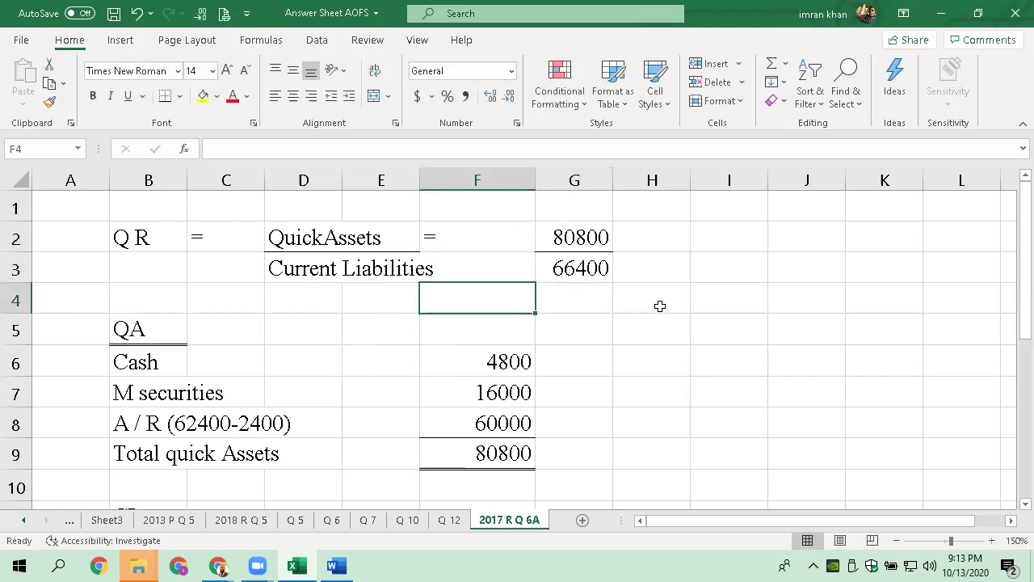
Enter the quick ratio result 1.21 : 1 in cell I2
key("Up")
key("Up")
key("Right")
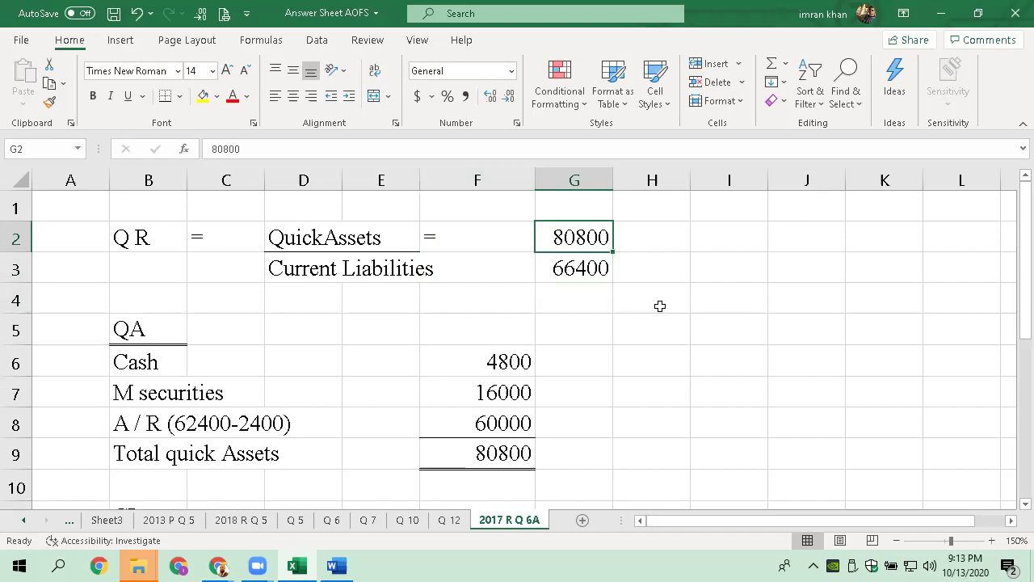
key("Right")
key("Right")
type("1.21")
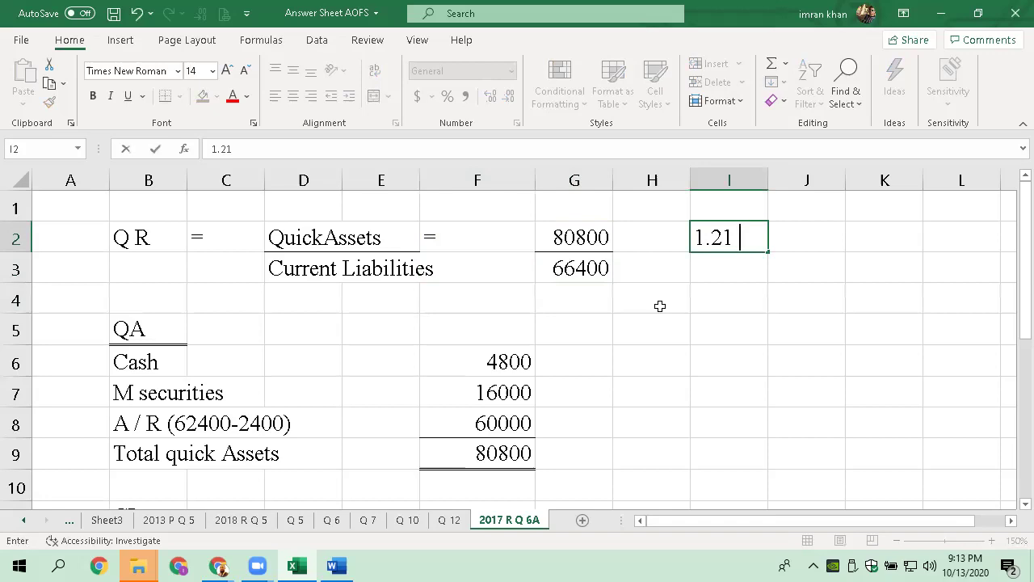
type(": 1")
key("Return")
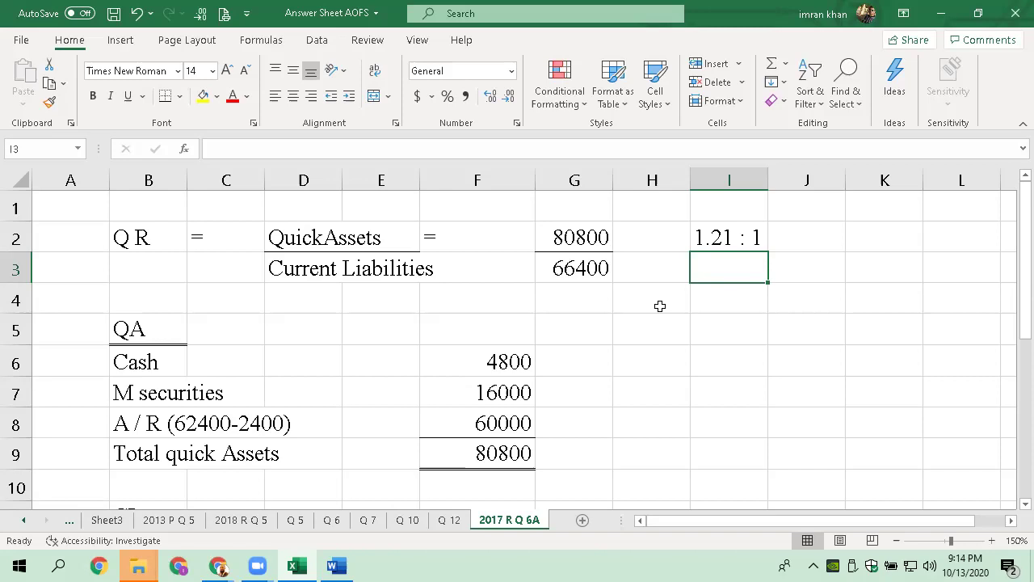
key("Up")
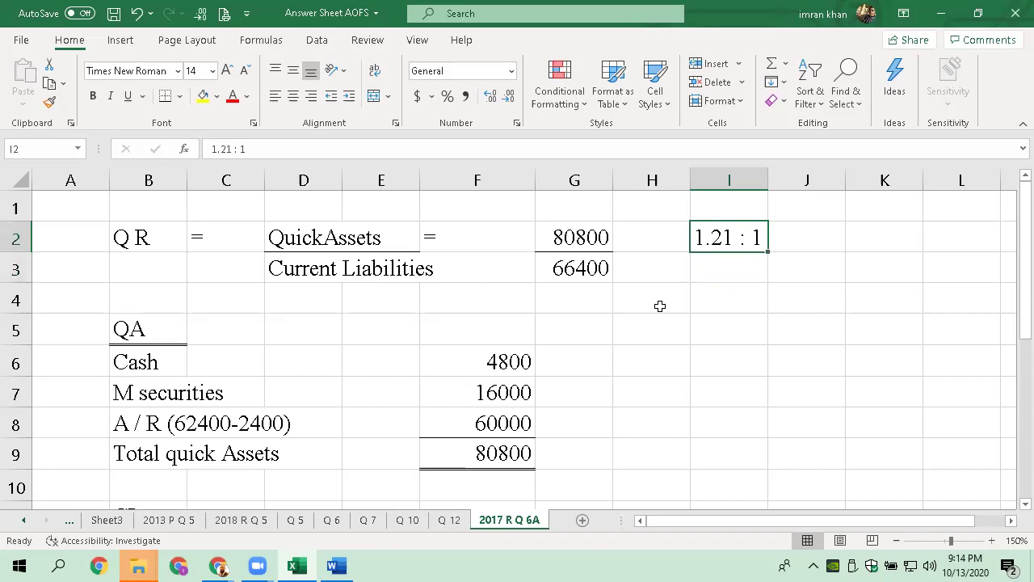
key("Right")
key("Right")
key("Right")
key("Right")
key("Right")
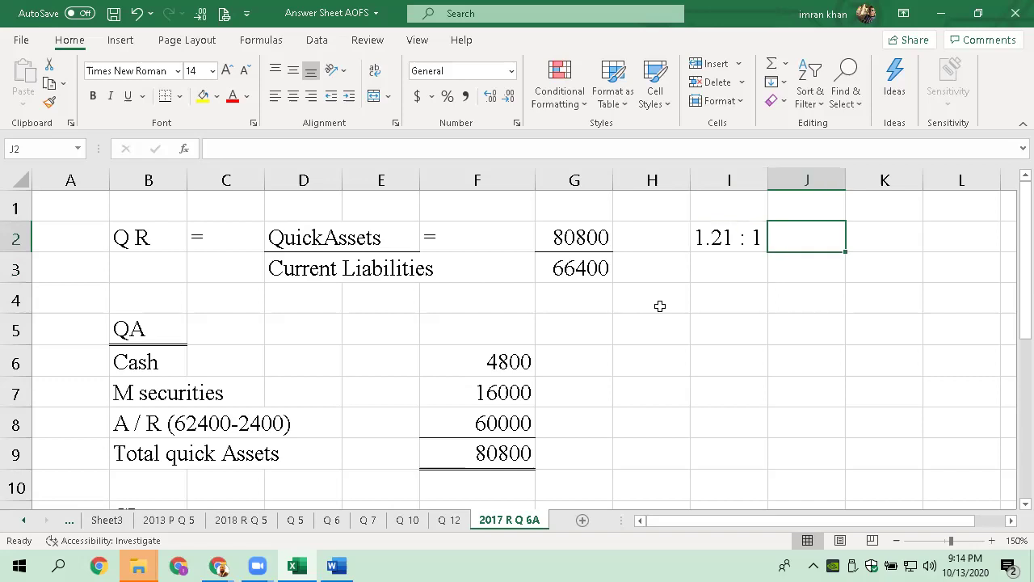
Copy the ratio figures in G2:G3 and paste them into K2:K3
key("Left")
key("Left")
key("Left")
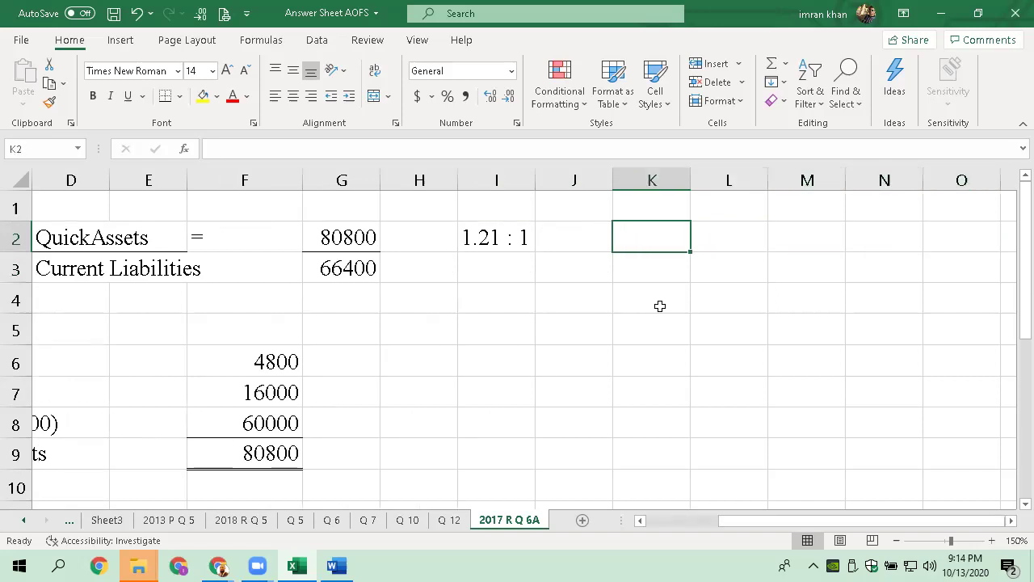
key("Left")
key("Left")
key("Left")
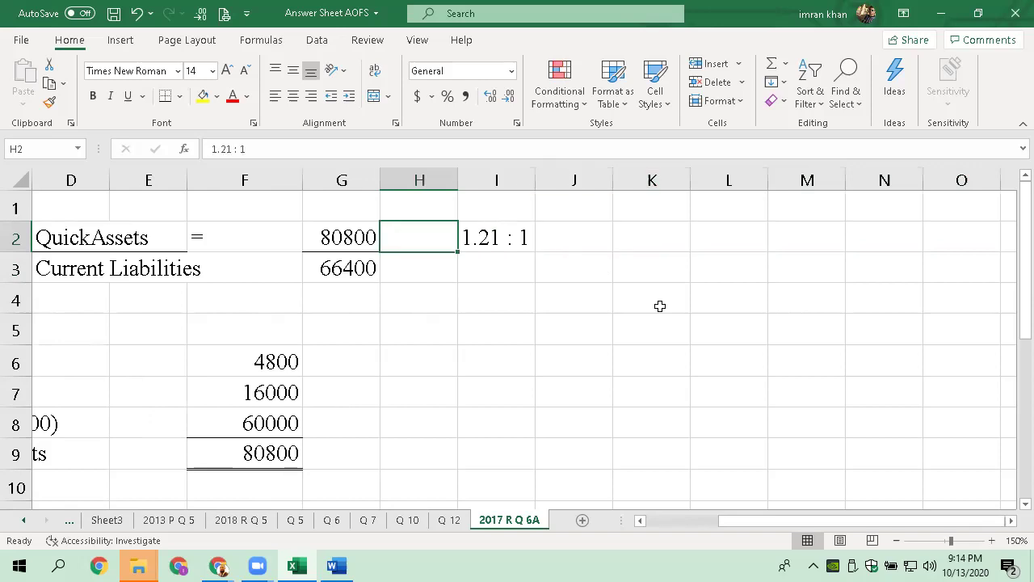
key("Left")
key("shift+Down")
key("ctrl+c")
key("Right")
key("Right")
key("Right")
key("Right")
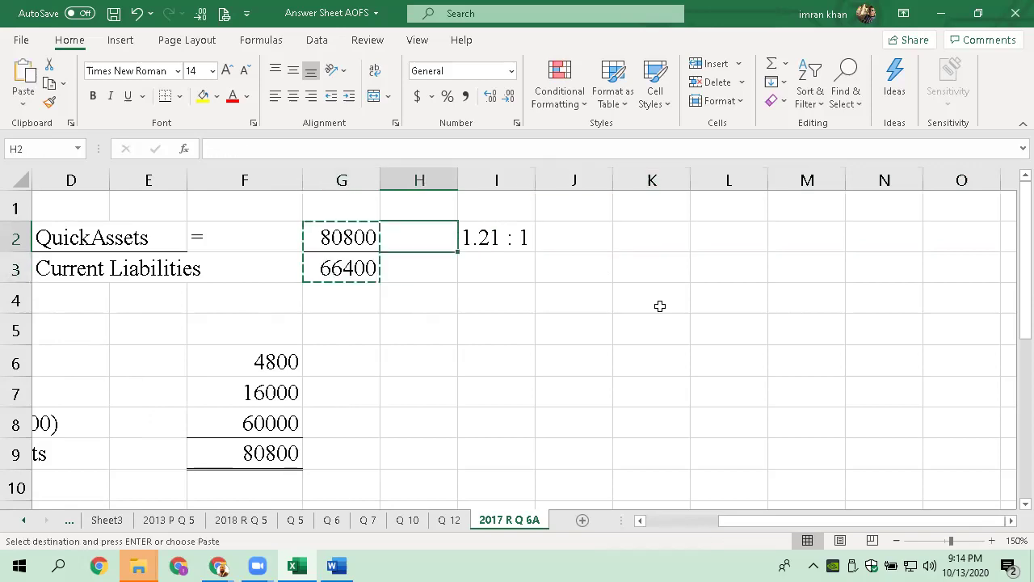
key("Return")
key("Right")
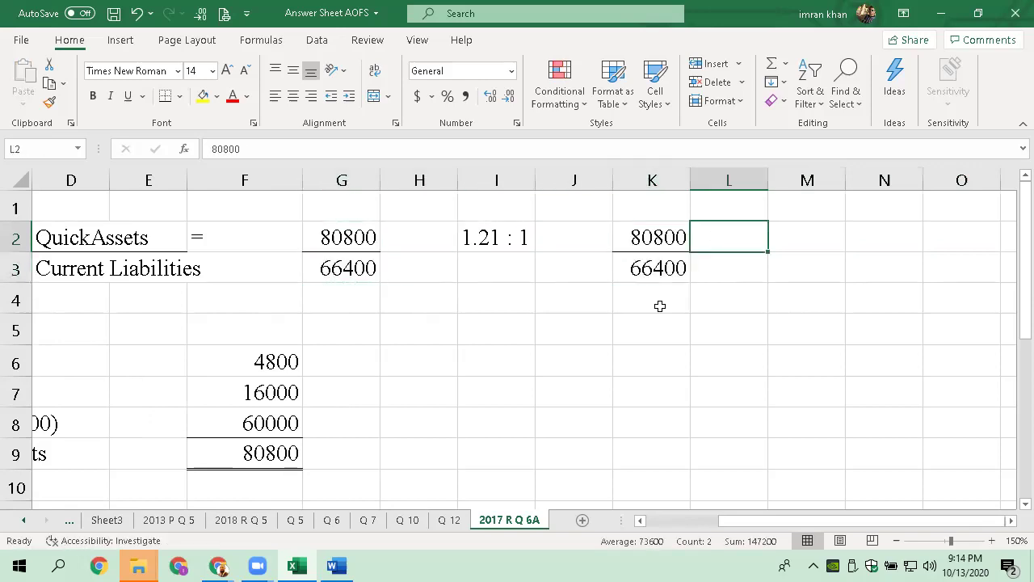
Replace the copied figures with 54 in cell K2 and 9 in cell K3
key("Left")
type("40")
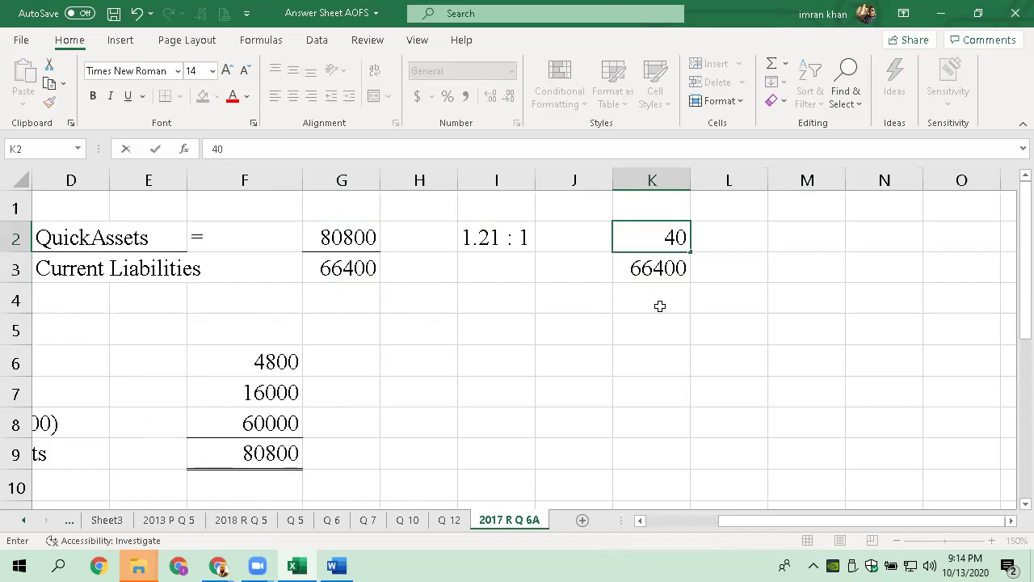
key("BackSpace")
key("BackSpace")
type("54")
key("Return")
type("9")
key("Return")
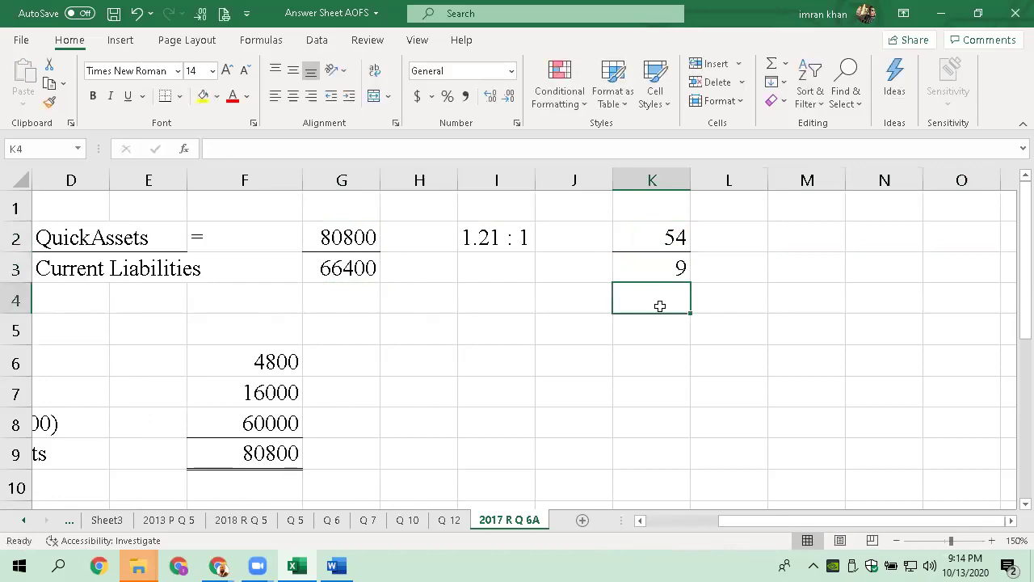
key("Up")
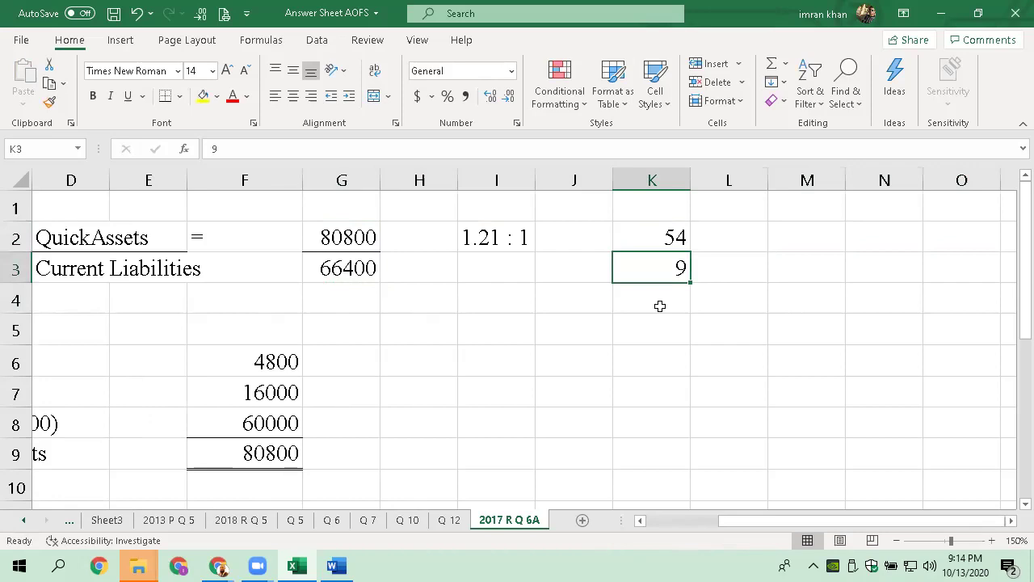
key("Down")
key("Down")
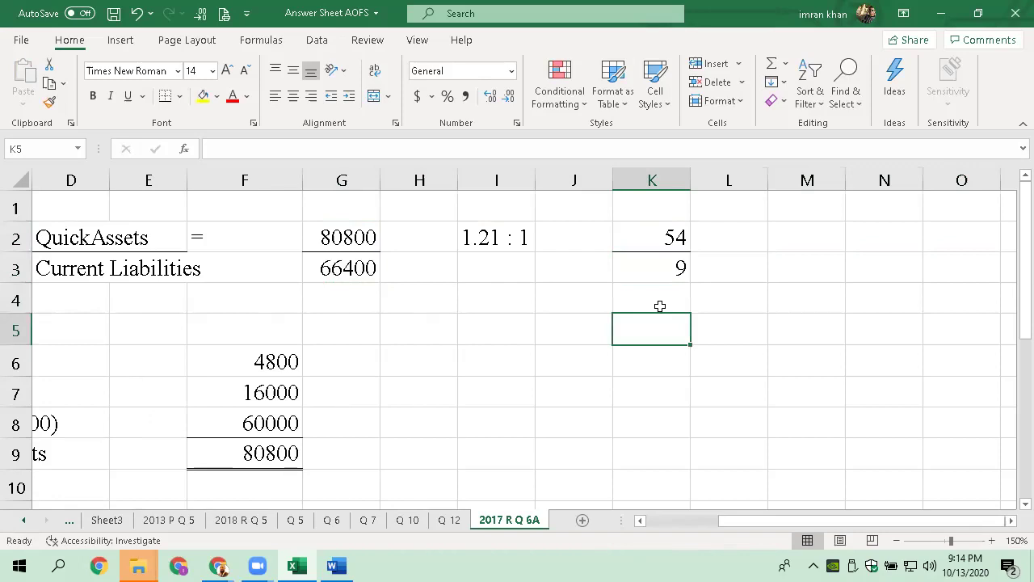
Enter the simplified fraction beside 54 over 9, with 6 in cell L2 and 1 in cell L3
key("Up")
key("Up")
key("Right")
type("1")
key("Return")
key("Up")
key("Up")
type("+6")
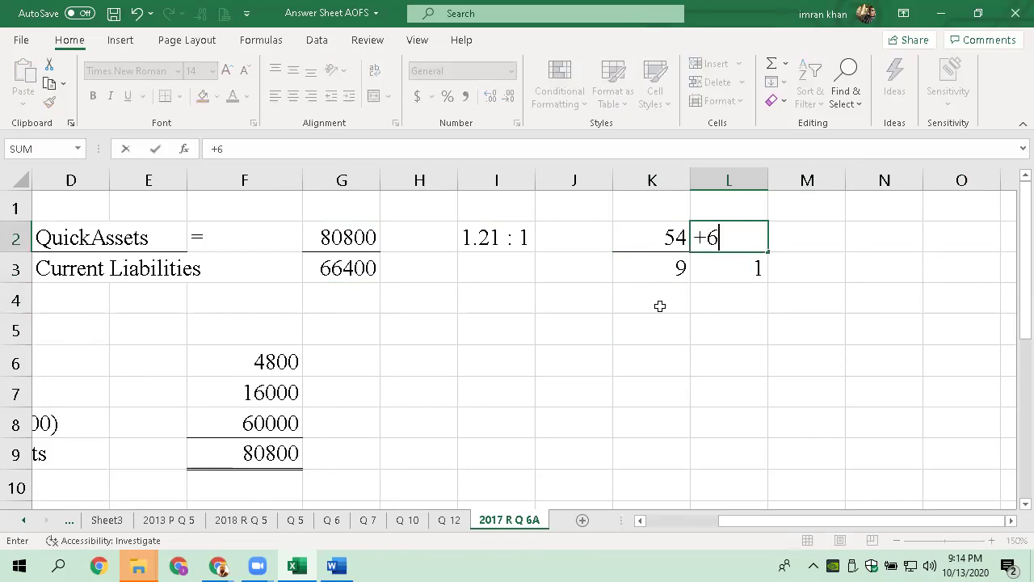
key("BackSpace")
key("BackSpace")
type("6")
key("Return")
key("Up")
key("Down")
key("Up")
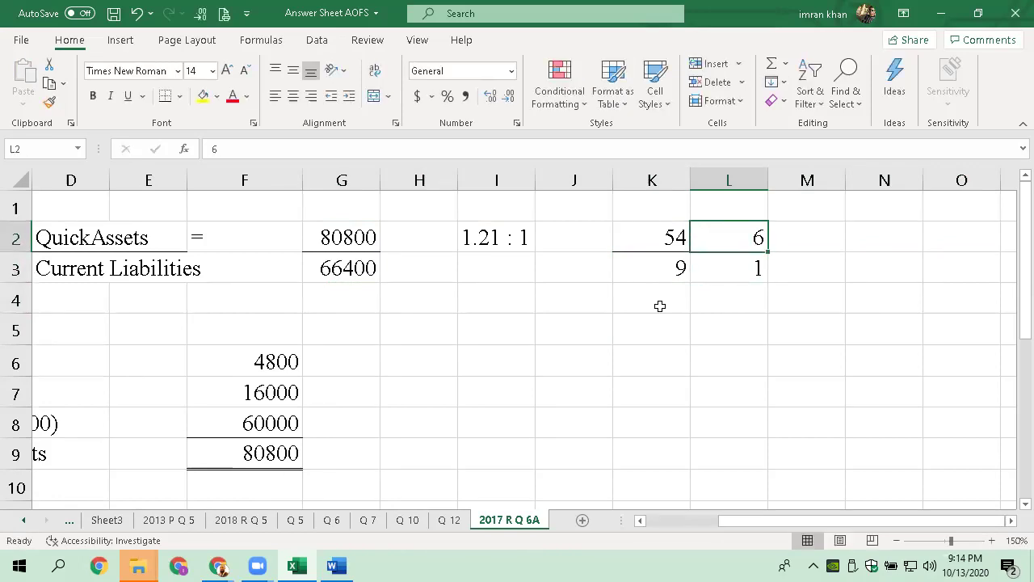
key("Down")
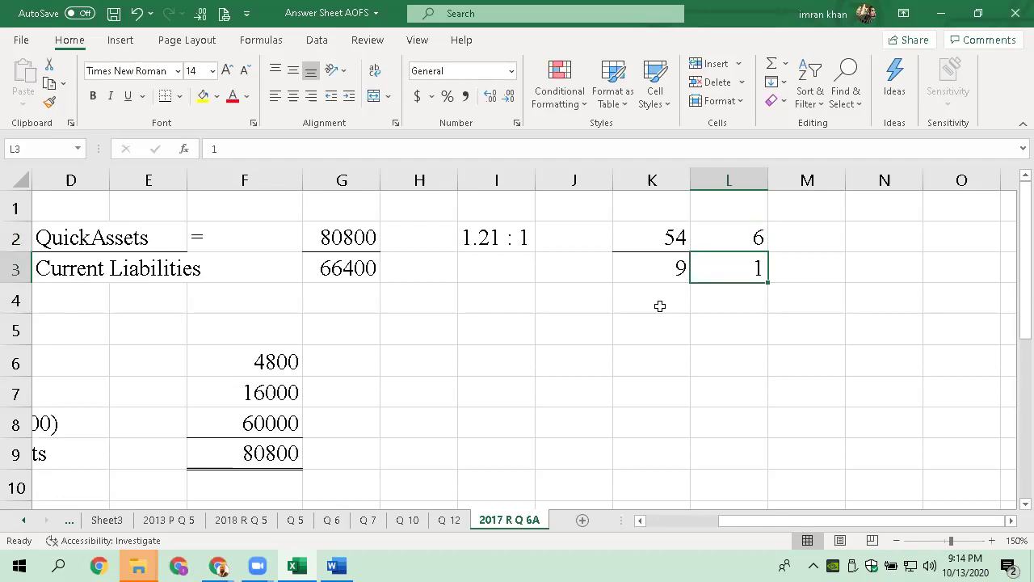
Examine the quick ratio figures in column G, the result in I2 and the example fraction beside it
key("Left")
key("Left")
key("Left")
key("Left")
key("Left")
key("Up")
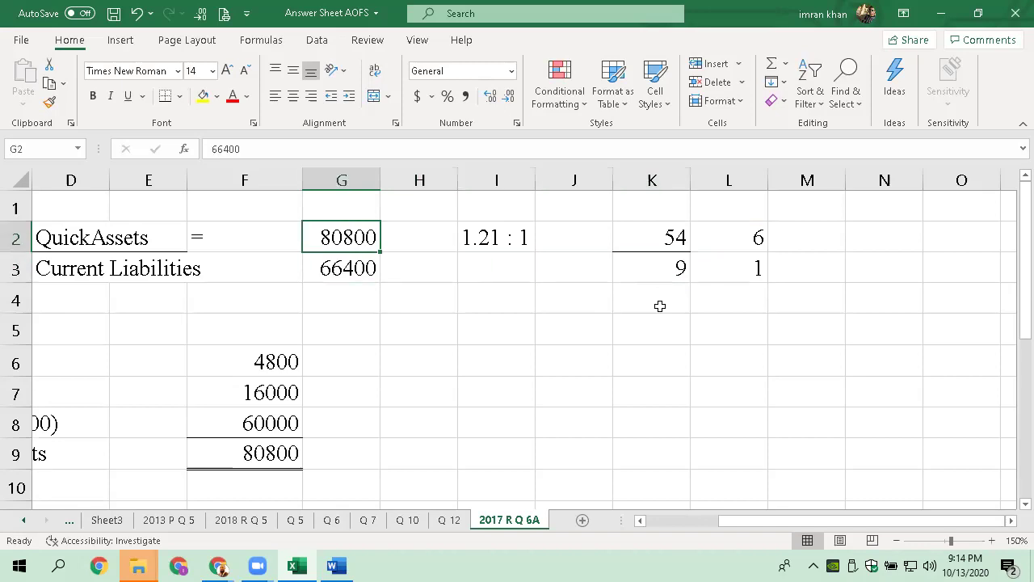
key("Right")
key("Right")
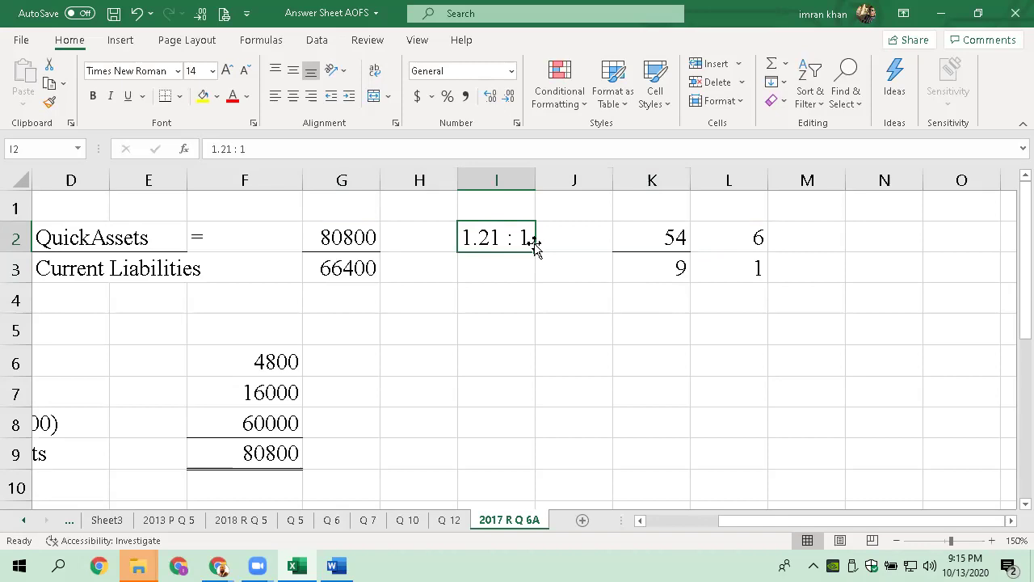
key("Right")
key("Right")
key("Right")
key("Right")
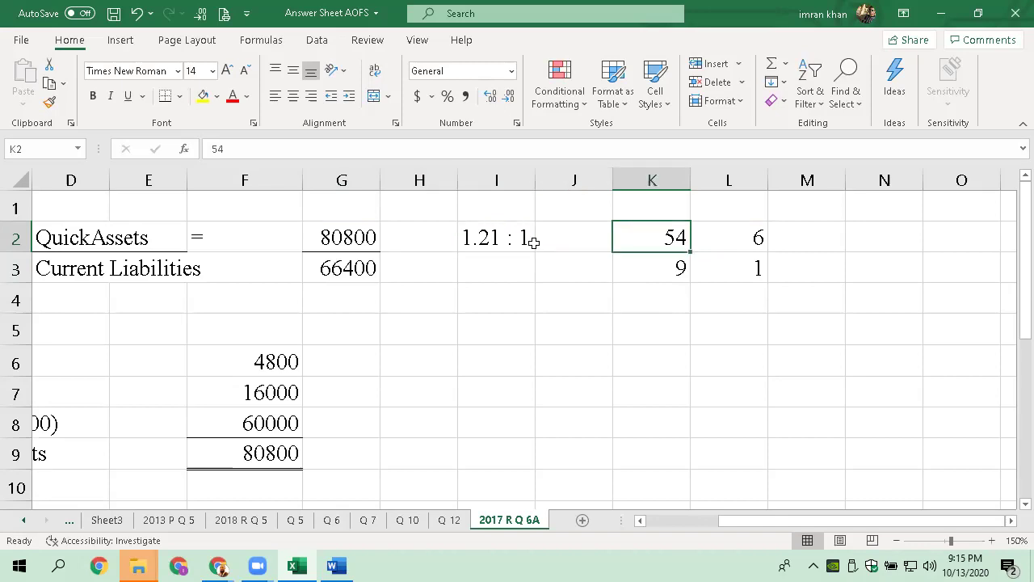
Replace the example fraction with 335 in cell K2 and 5 in cell K3
key("Left")
key("Left")
key("Down")
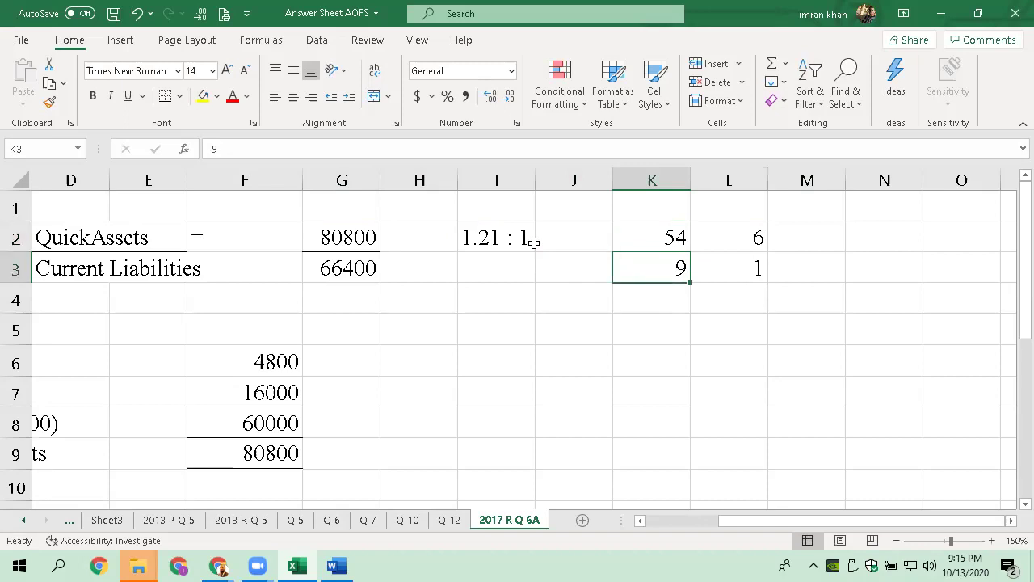
key("Up")
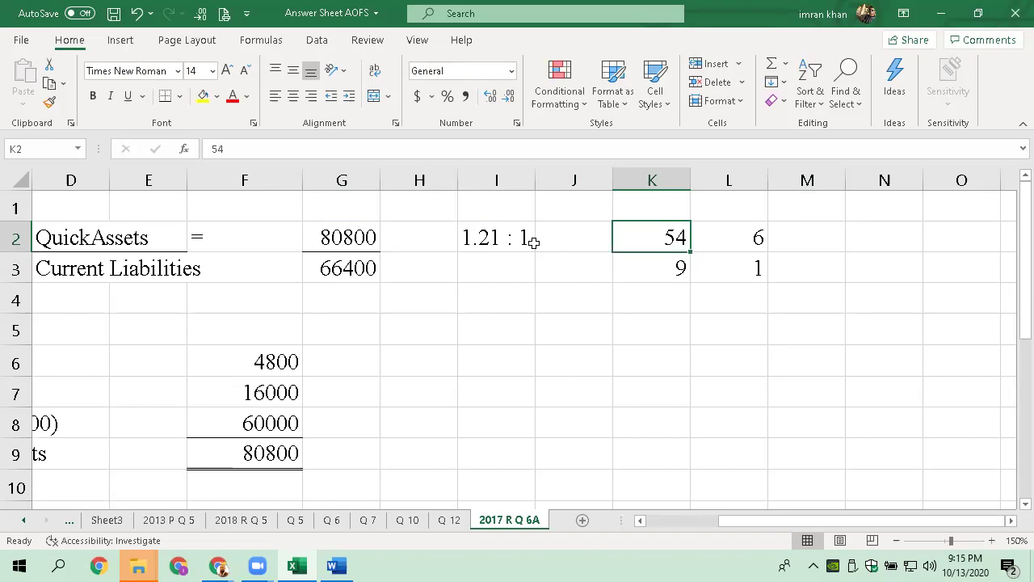
type("3")
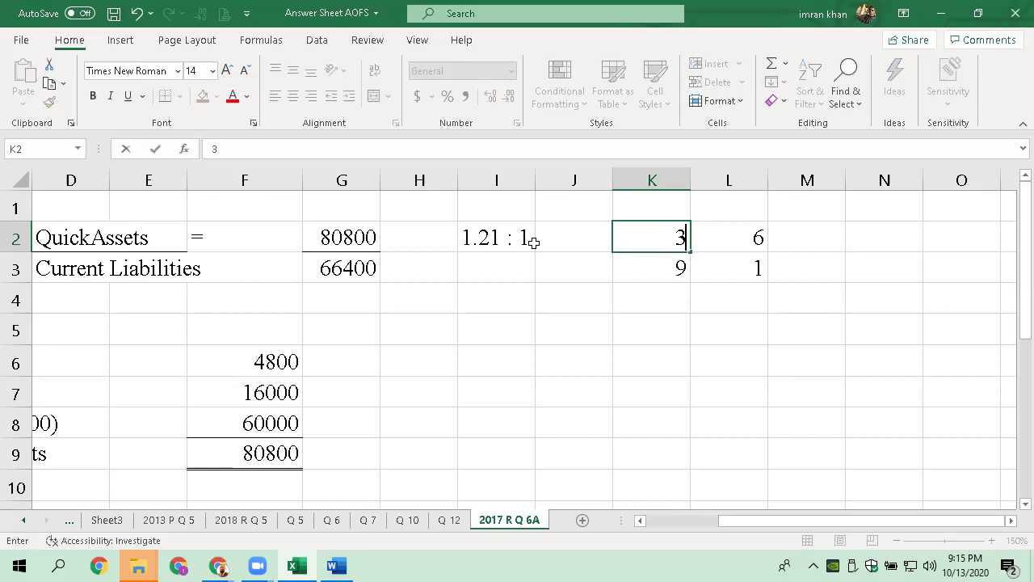
type("35")
key("Return")
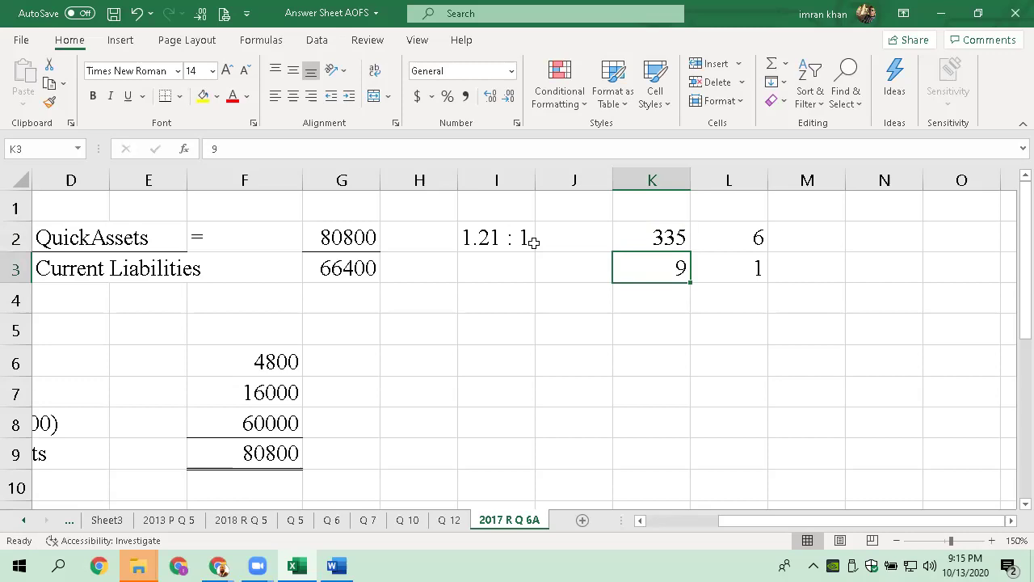
type("5")
key("Return")
key("Up")
Set the simplified numerator in cell L2 to 67
left_click(755, 237)
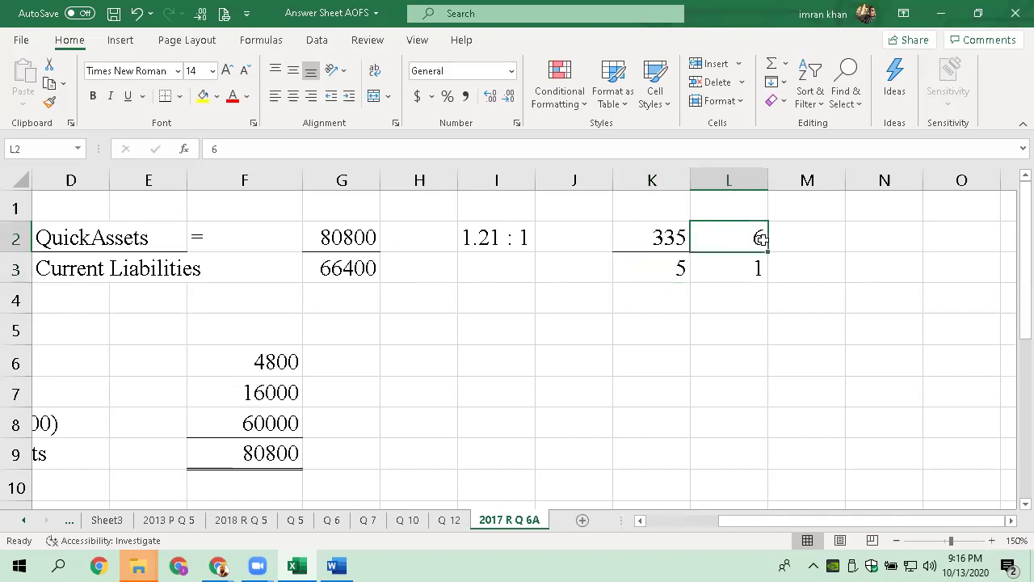
type("67")
key("Return")
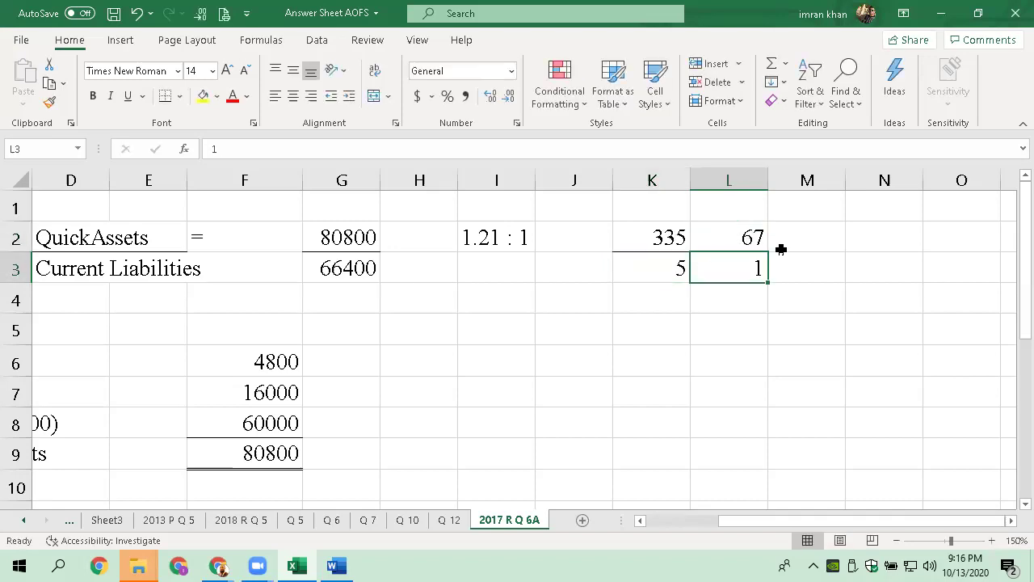
key("Left")
key("Right")
key("Up")
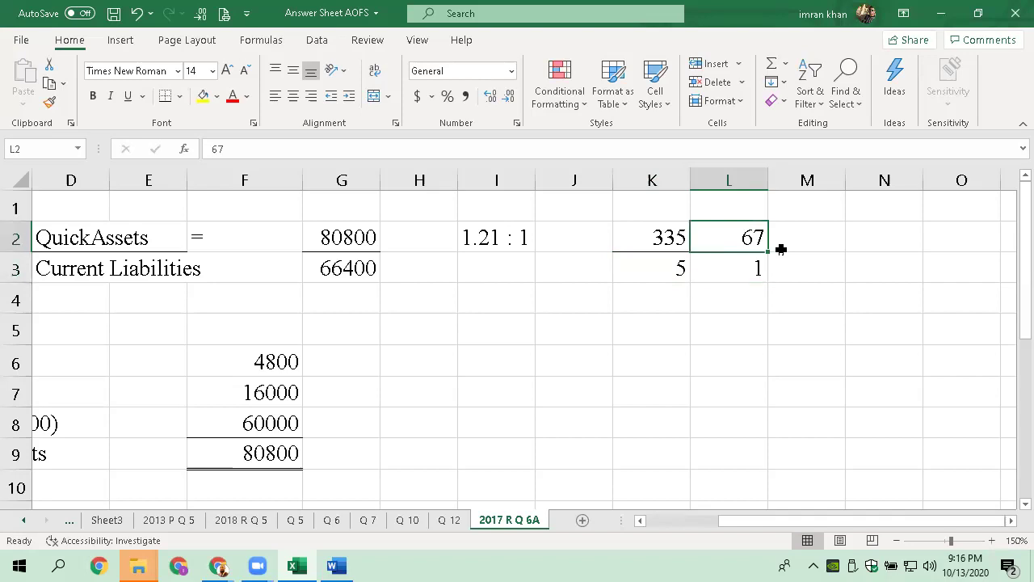
key("Left")
key("Right")
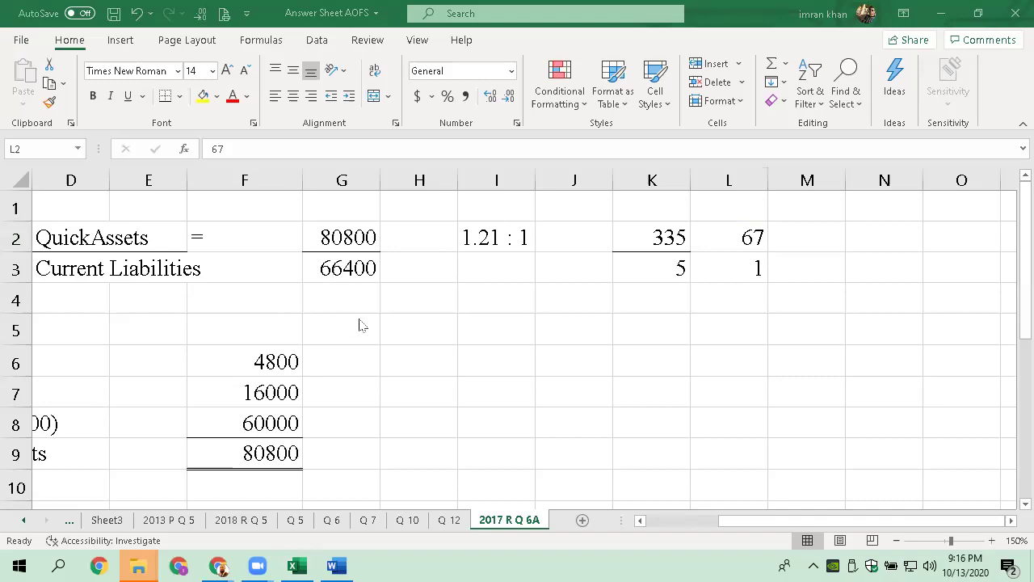
Add two blank worksheets to the workbook and return to the 2017 R Q 6A sheet
left_click(332, 241)
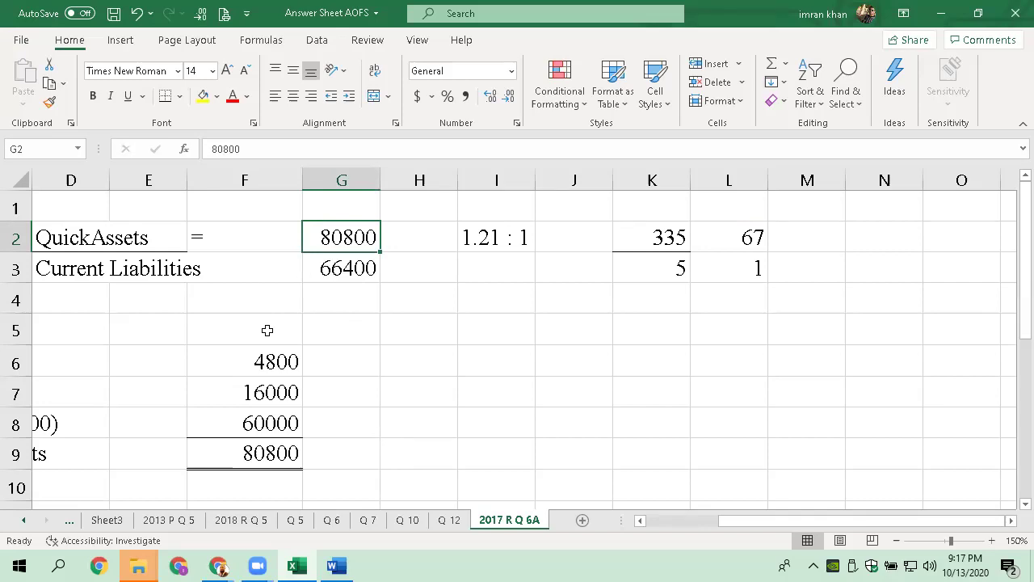
scroll(113, 339, "down", 1)
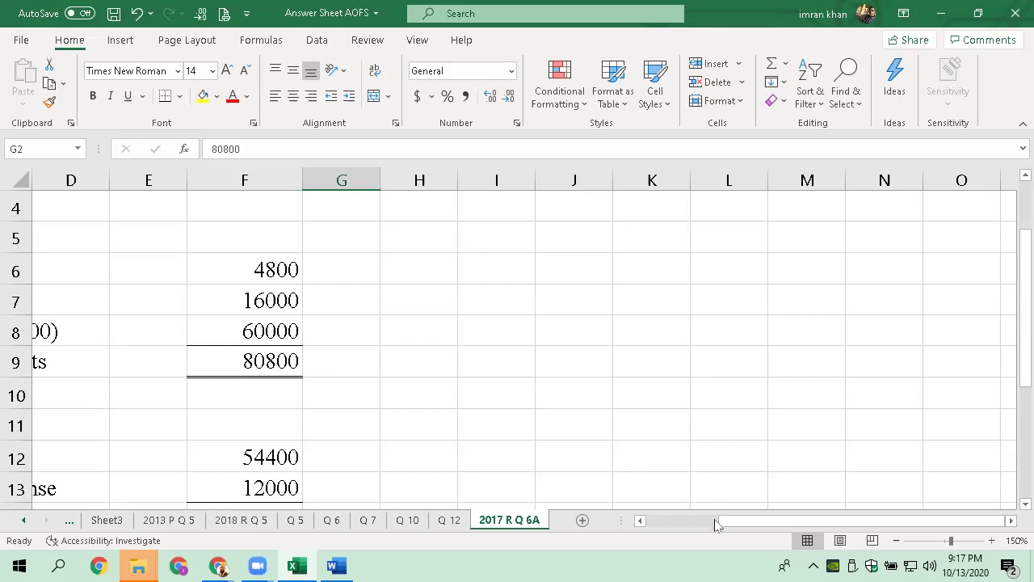
left_click(581, 521)
left_click(579, 523)
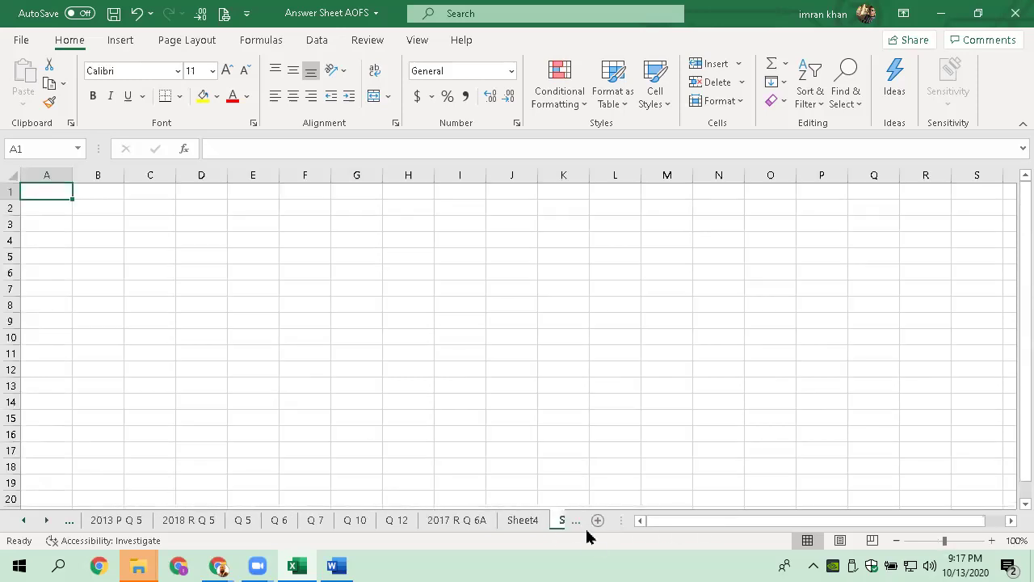
left_click(576, 521)
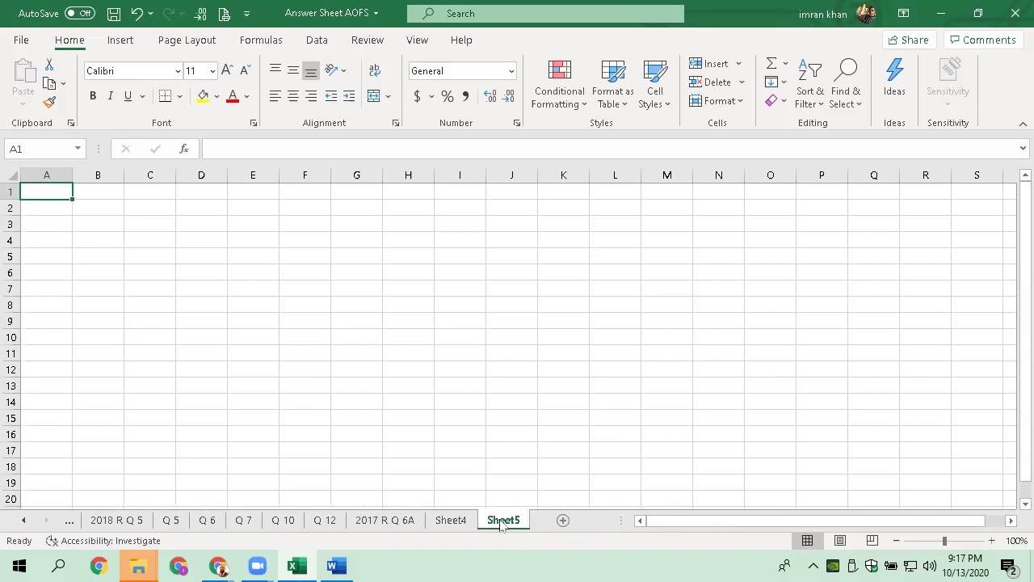
left_click(402, 520)
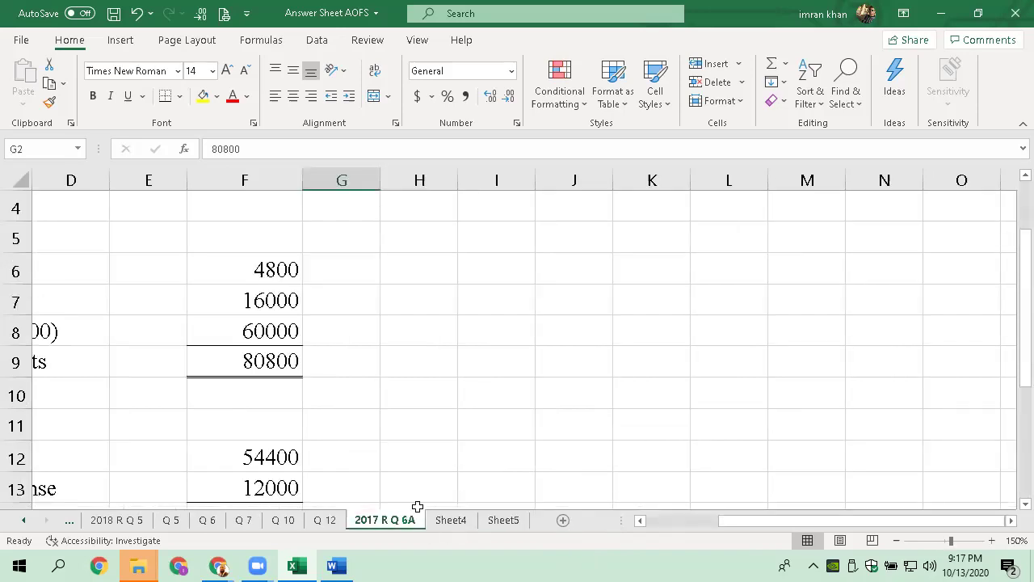
Examine the quick assets section from the QA heading in B5 to the total in F9
left_click(295, 368)
key("Left")
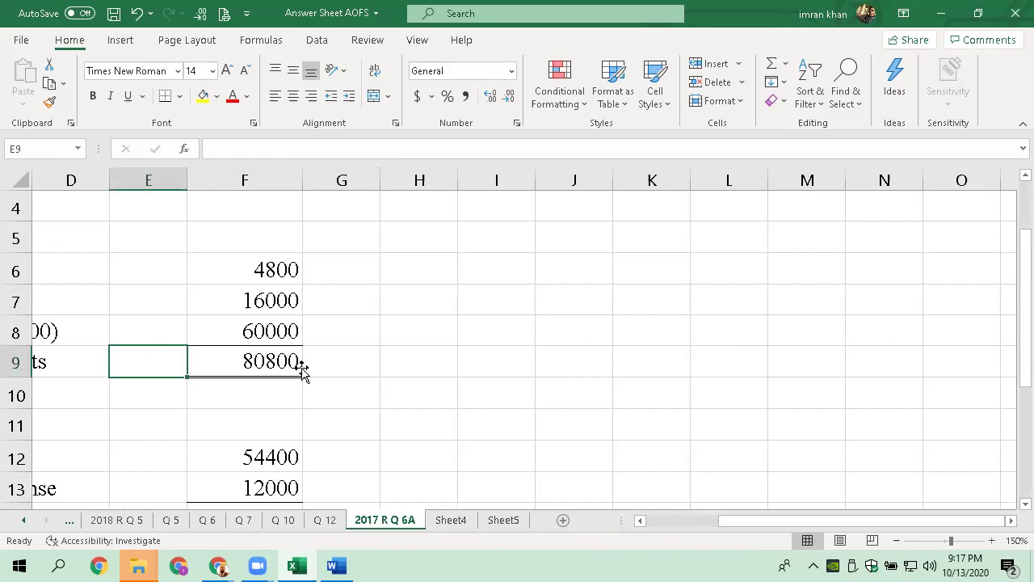
key("Left")
key("Left")
key("Left")
key("Left")
key("Up")
key("Up")
key("Up")
key("Up")
key("Right")
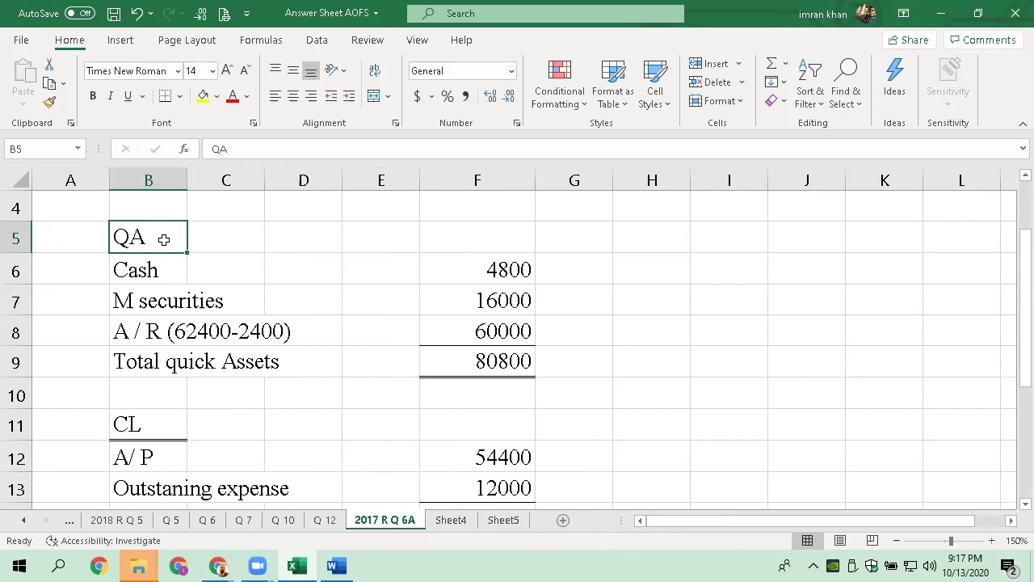
left_click(499, 358)
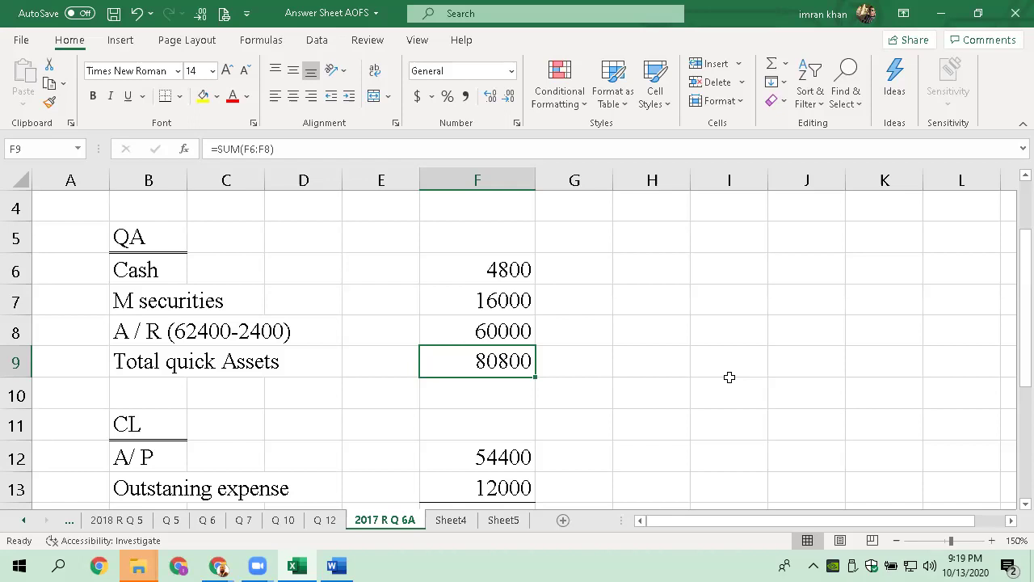
Below the current liabilities section, enter the label C R in cell B16 and an equals sign in C16
key("Left")
key("Left")
key("Left")
key("Left")
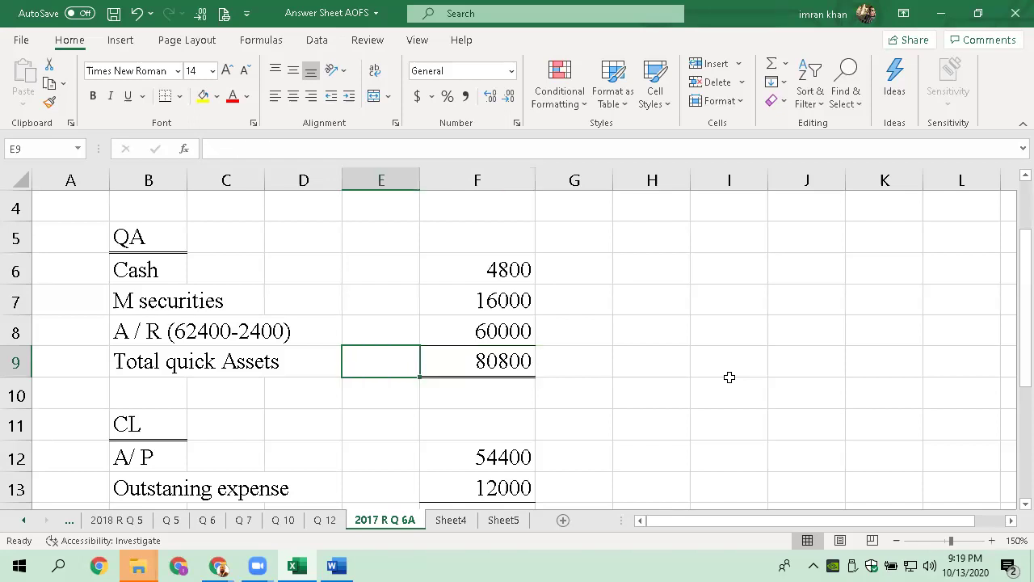
key("Down")
key("Down")
key("Down")
key("Down")
key("Down")
key("Down")
key("Down")
key("Down")
key("Down")
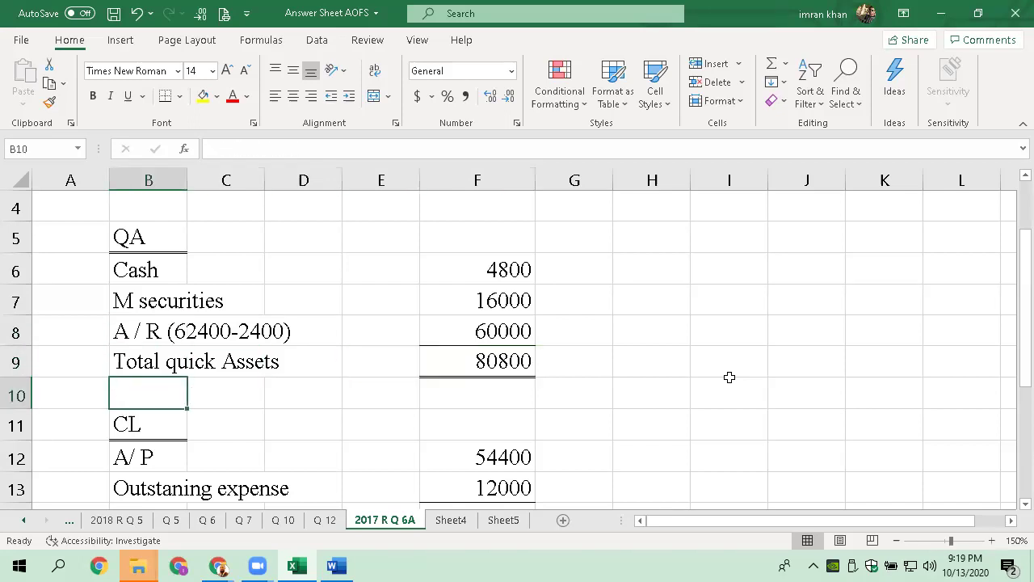
key("Up")
key("Up")
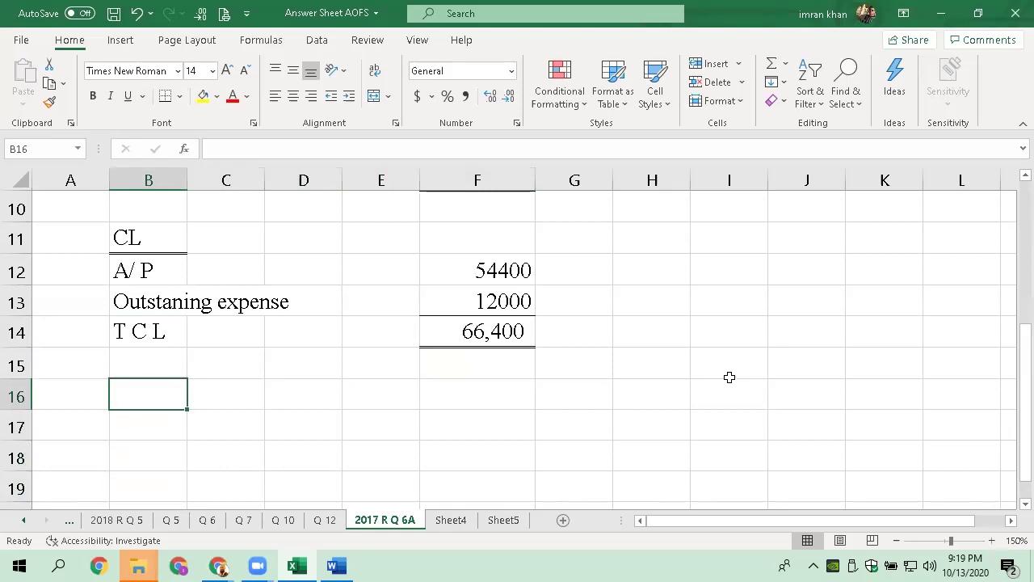
type("C R")
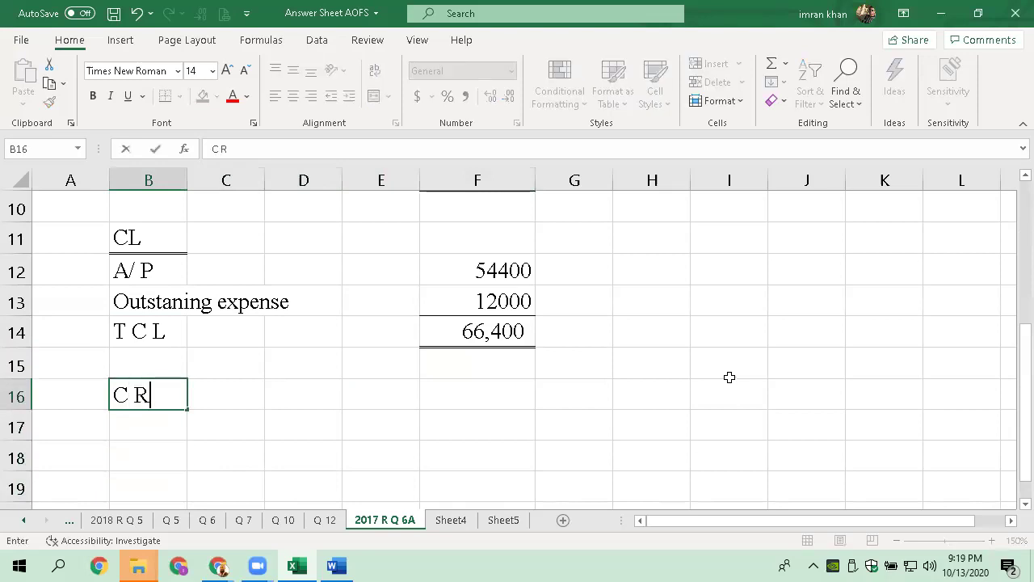
key("Right")
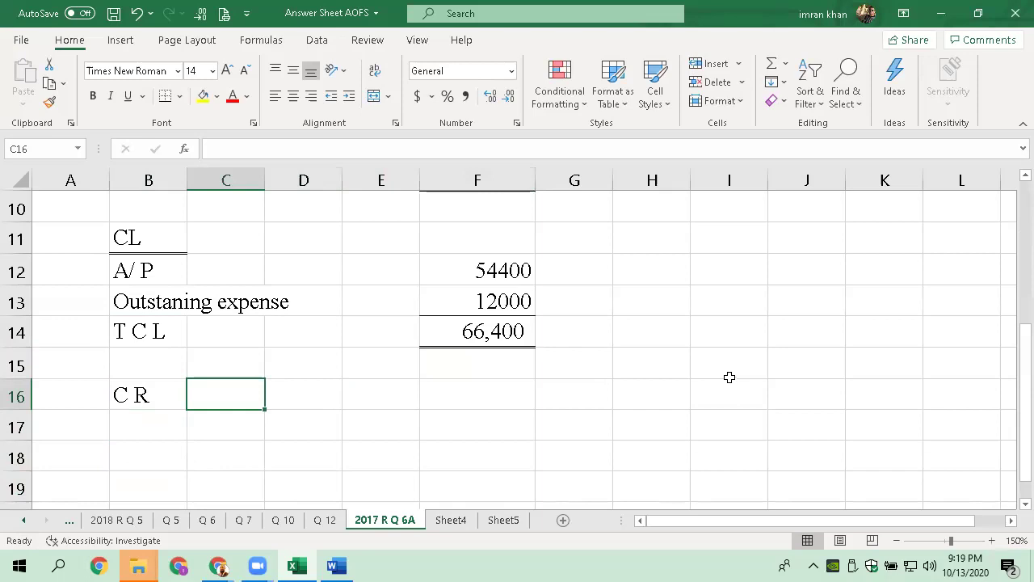
type("=")
key("Tab")
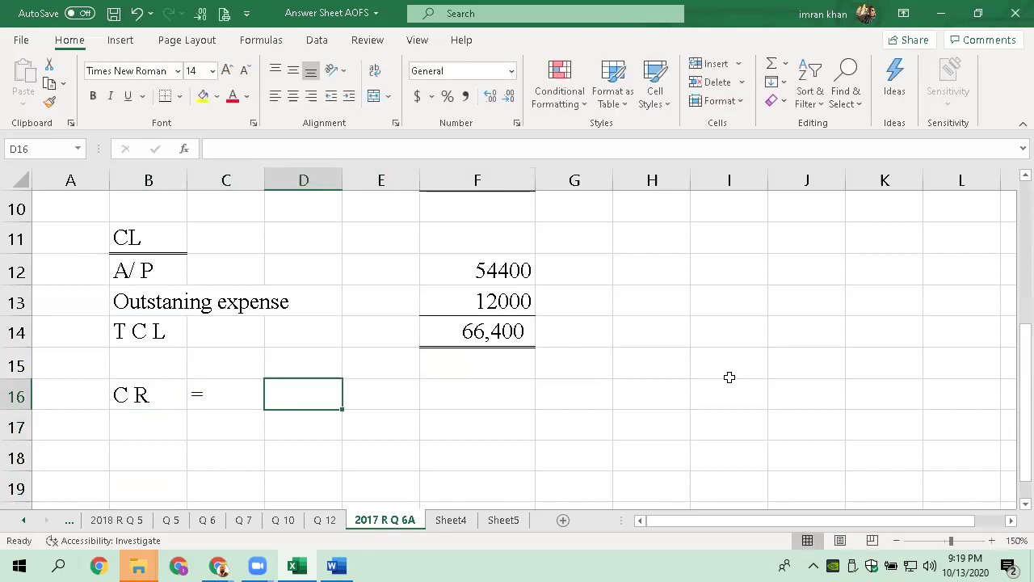
Enter C A in cell D16 and CL in D17 as the ratio's numerator and denominator
type("C A")
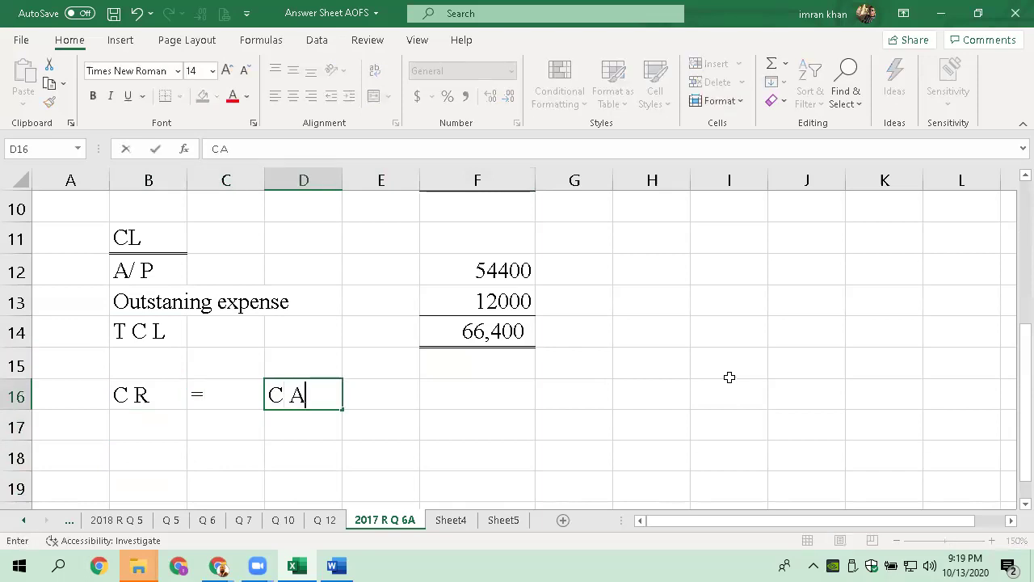
key("Return")
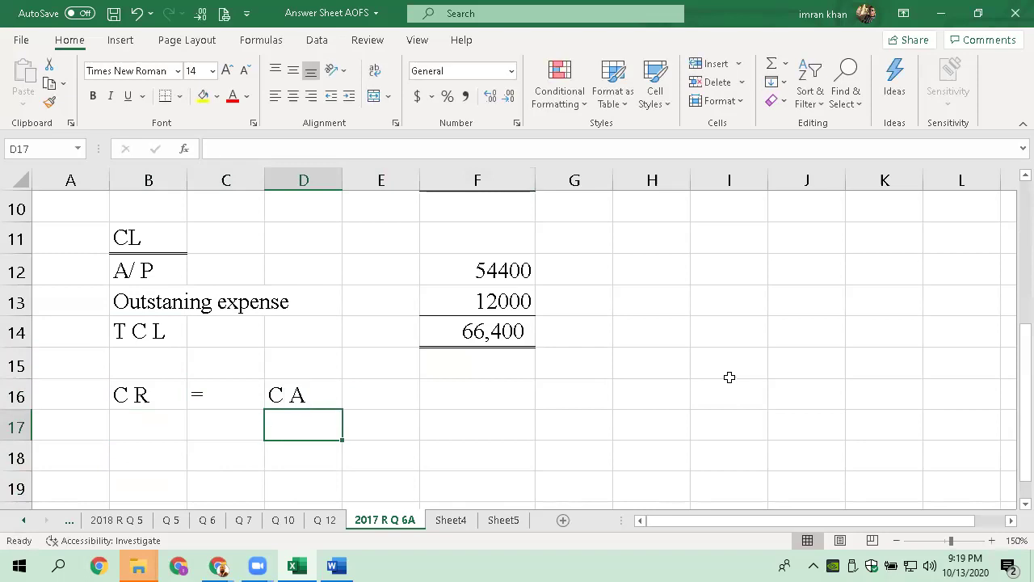
type("CL")
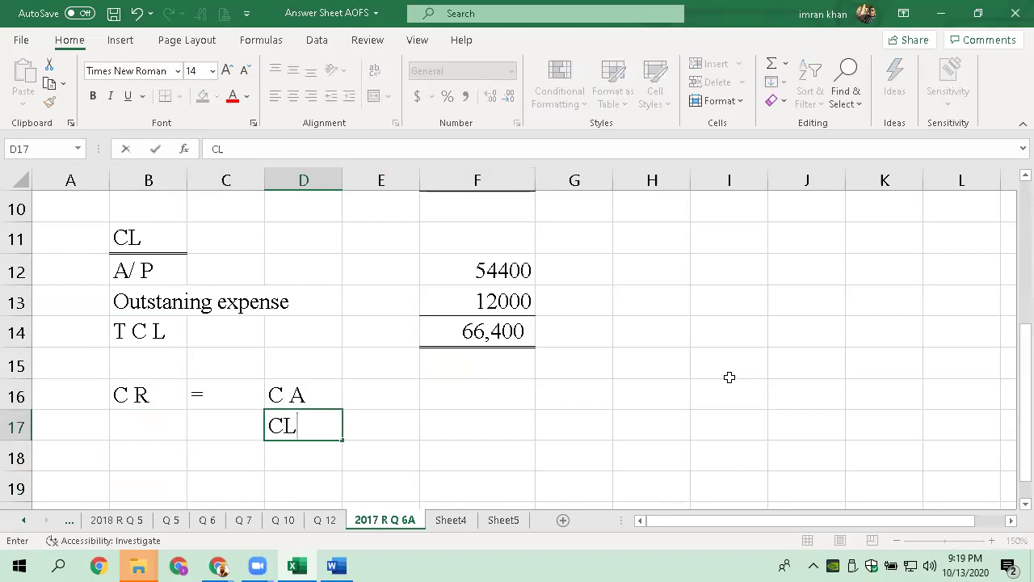
key("Return")
key("Up")
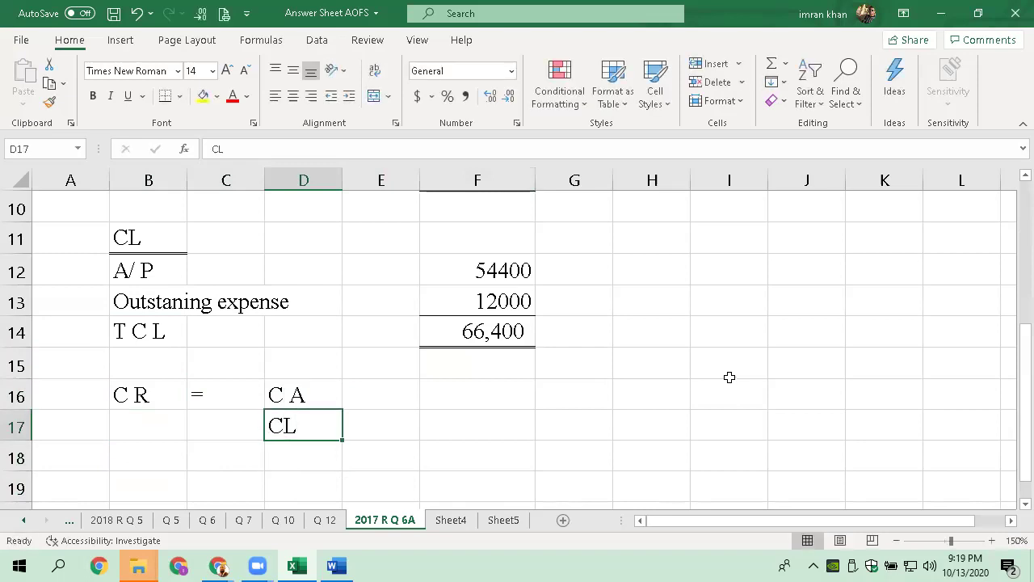
key("Up")
Enter the heading CA in cell B20 and underline it
key("Down")
key("Down")
key("Down")
key("Down")
key("Left")
key("Left")
key("Left")
key("Right")
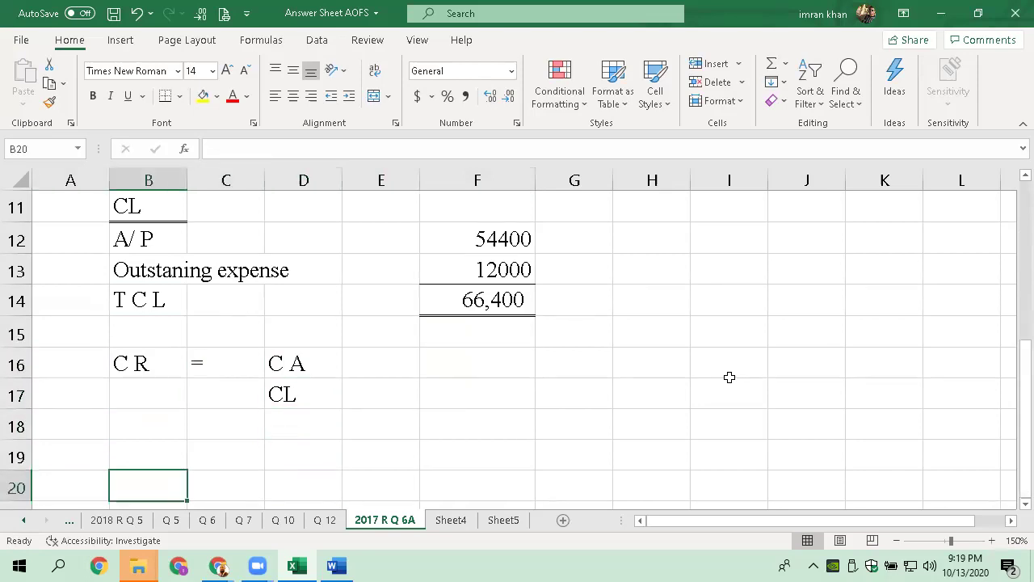
type("CA")
key("Return")
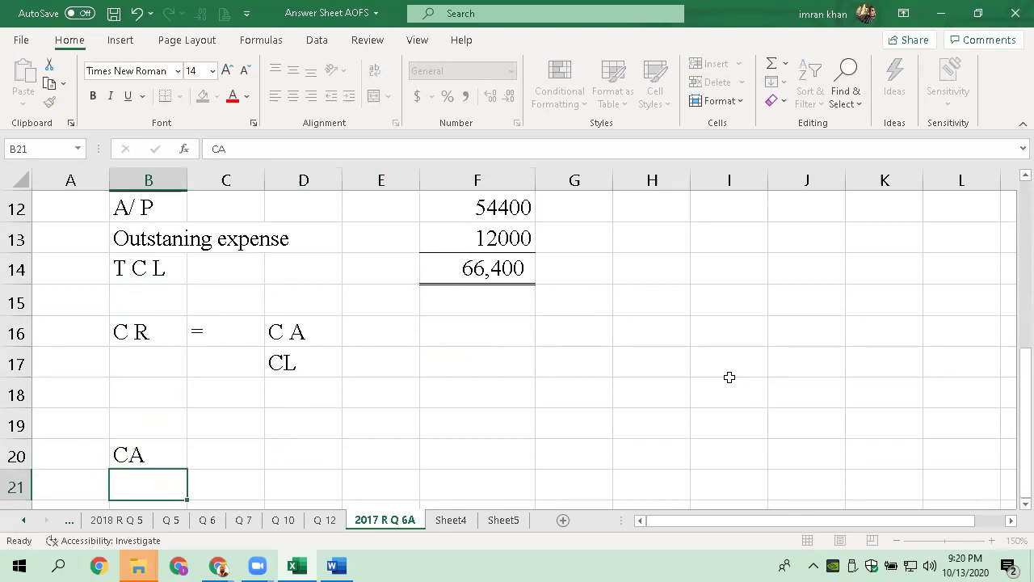
key("Up")
key("ctrl+u")
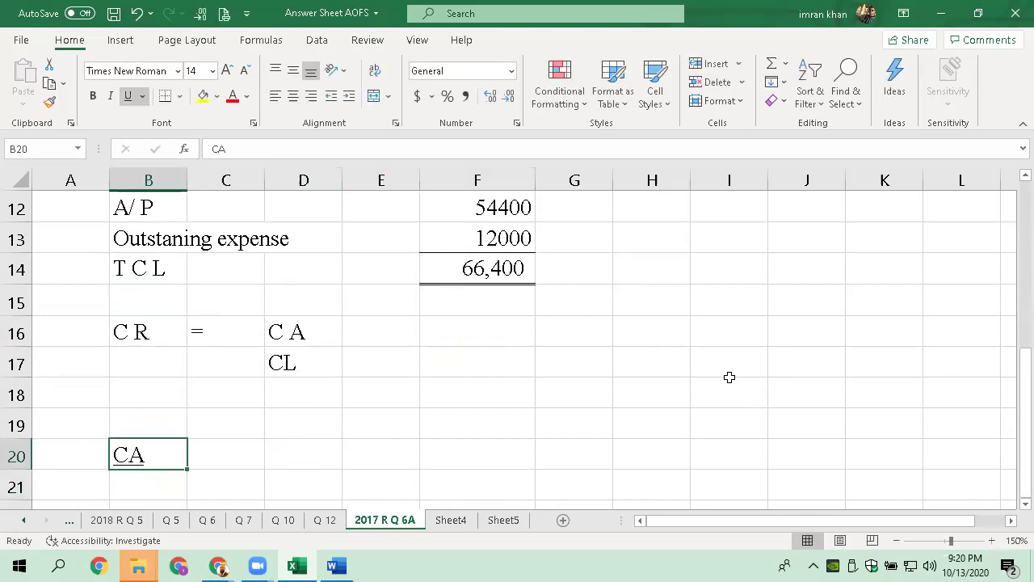
Under the CA heading, enter the label QA in B21 and its amount 80800 in E21
key("Down")
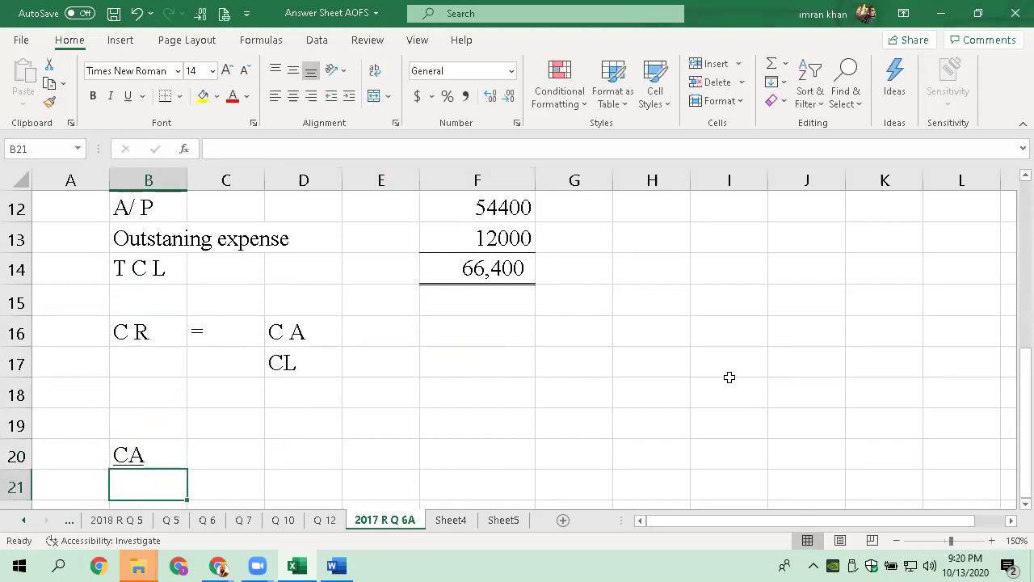
type("QA")
key("Return")
key("Up")
key("Right")
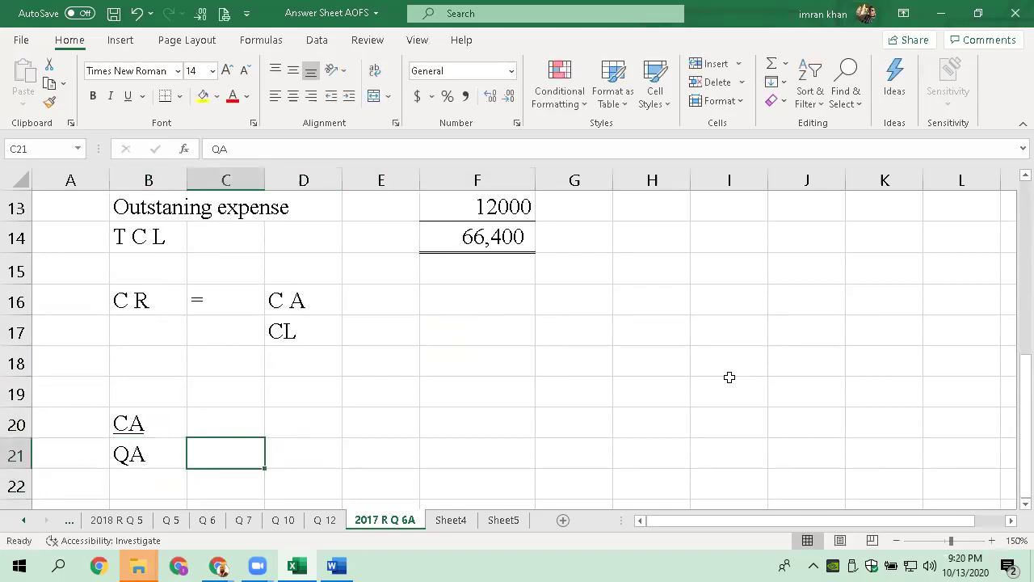
key("Right")
key("Right")
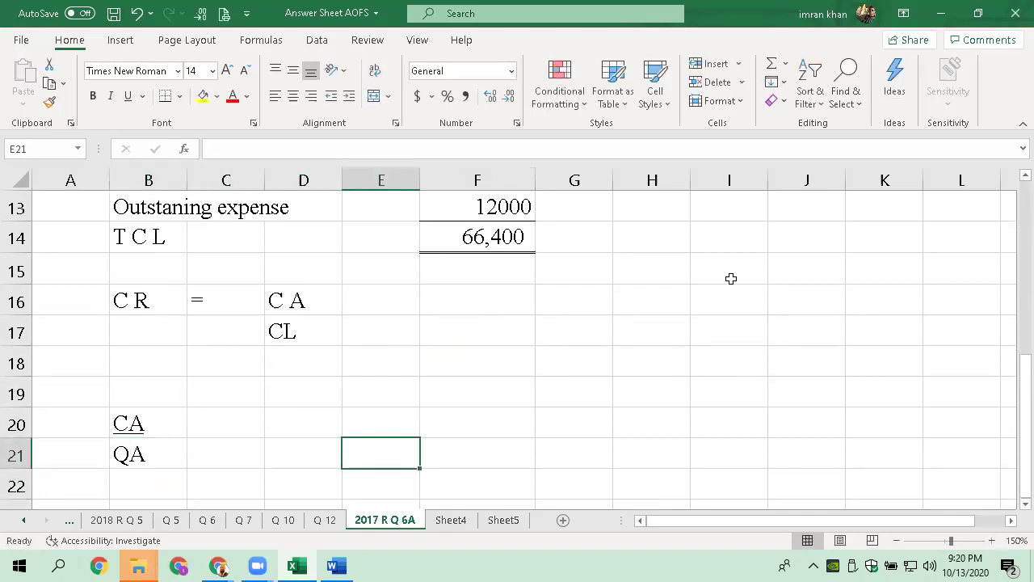
scroll(563, 381, "up", 3)
scroll(556, 339, "down", 4)
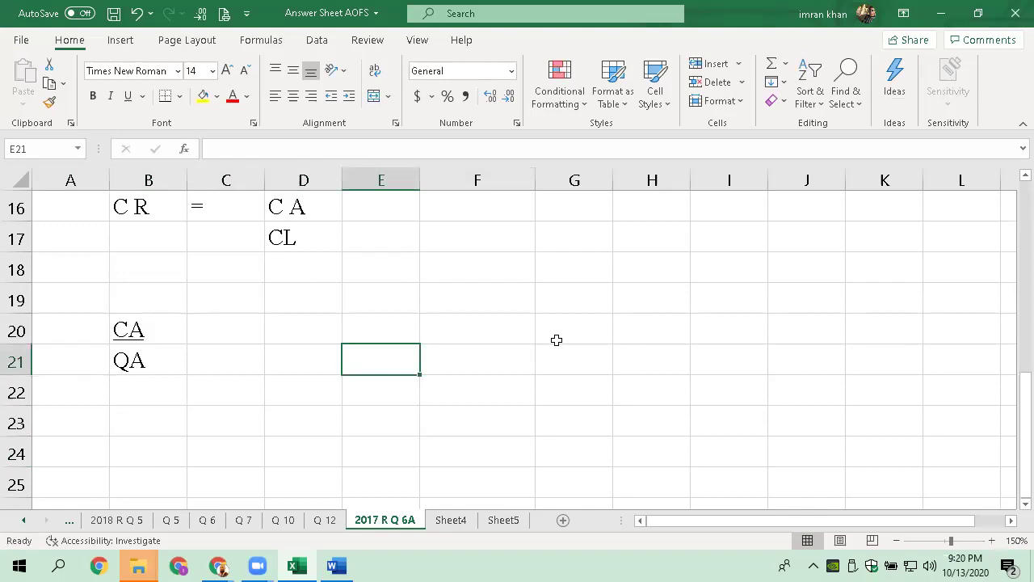
type("80800")
key("Return")
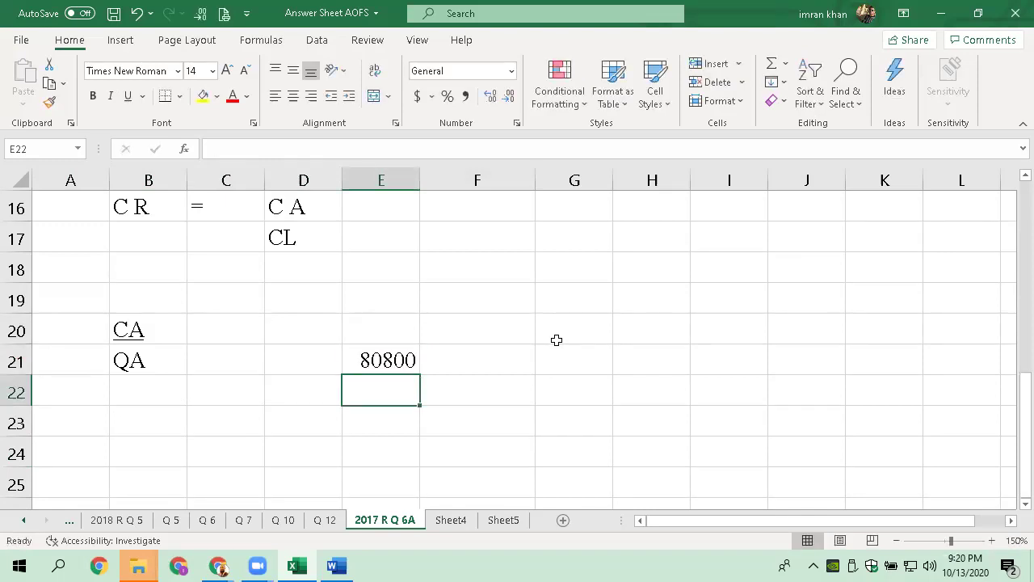
Enter the labels Merchandise in B22 and Prepaid in B23 as the remaining current asset items
key("Left")
key("Left")
key("Left")
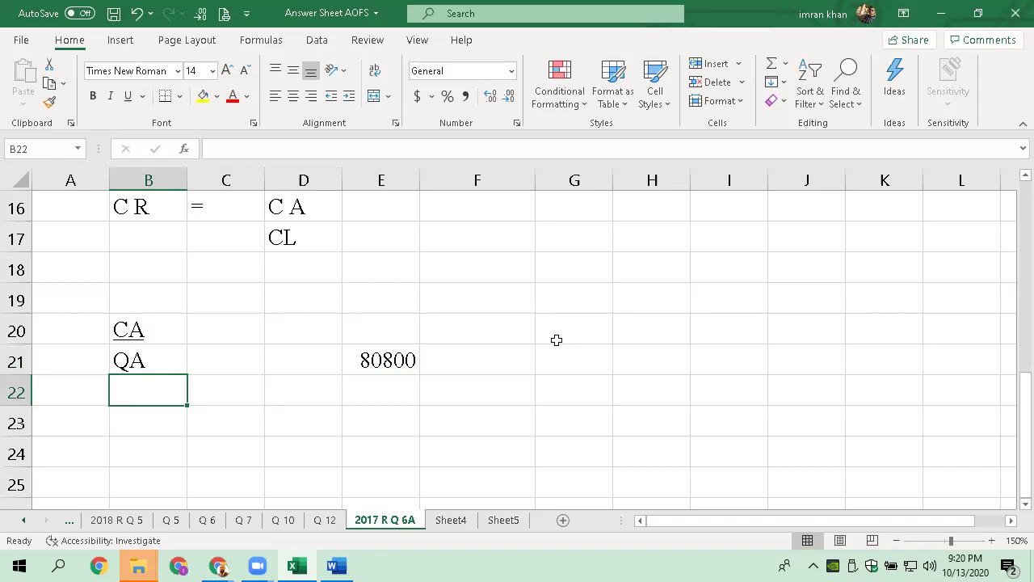
type("Merc")
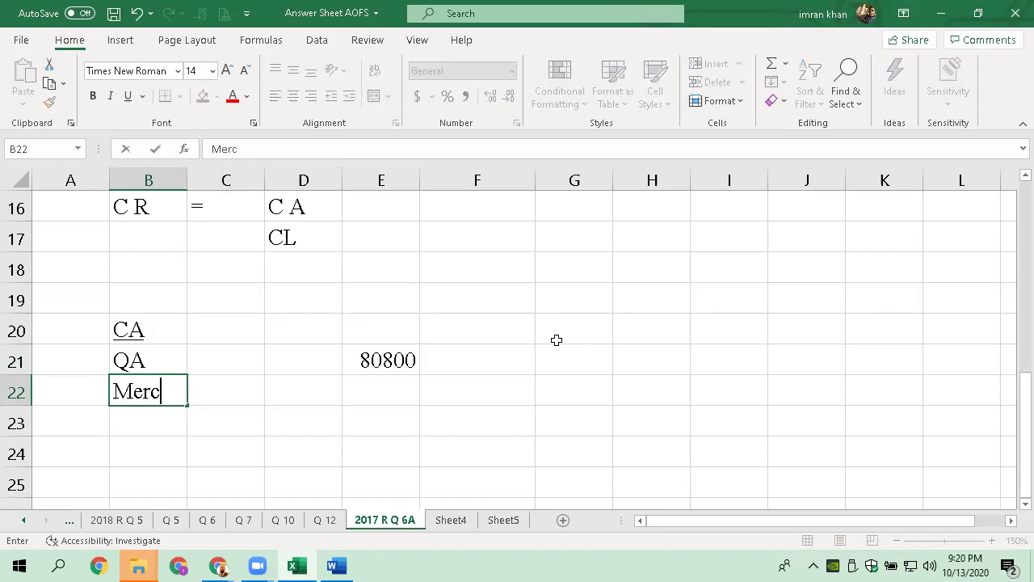
type("handise")
key("Return")
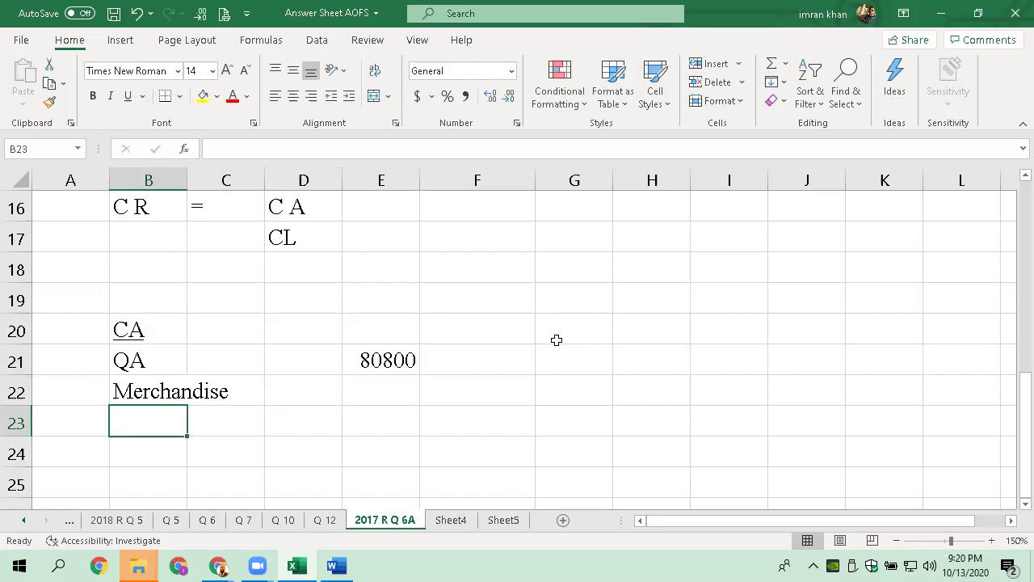
type("Prepaid")
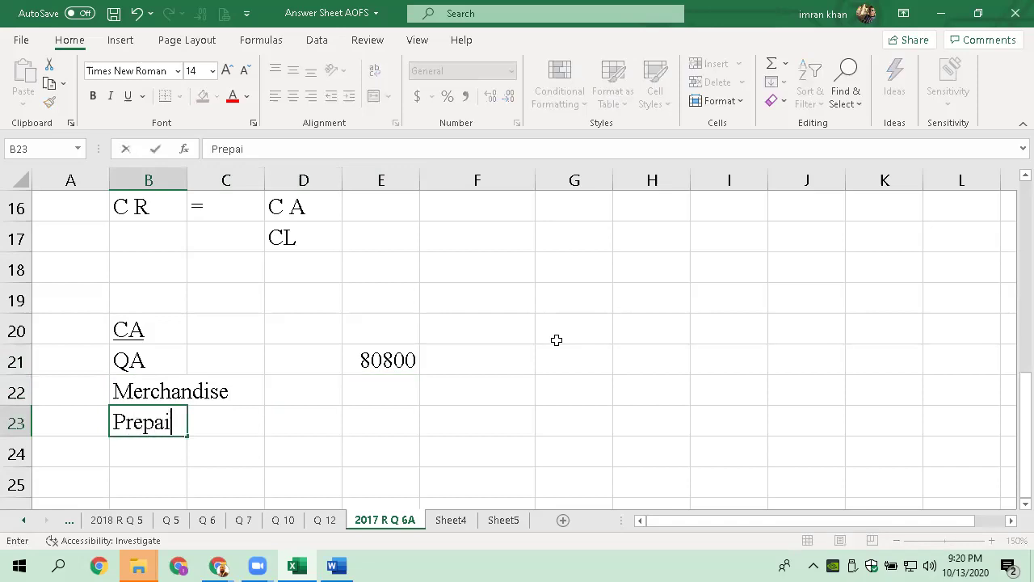
key("Return")
Enter the amounts 65800 for Merchandise in E22 and 3000 for Prepaid in E23
key("Up")
key("Right")
key("Right")
key("Right")
key("Up")
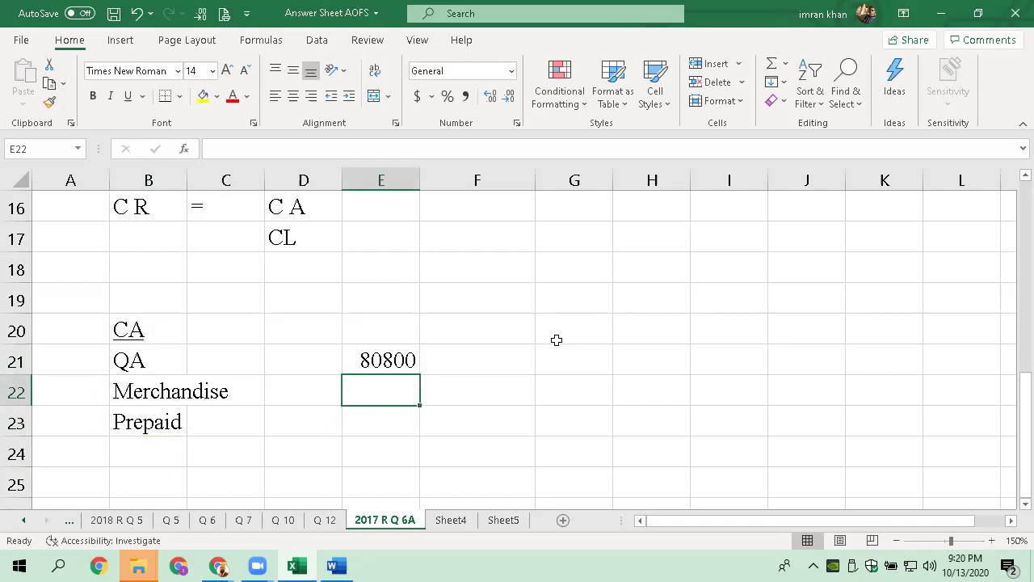
type("65800")
key("Return")
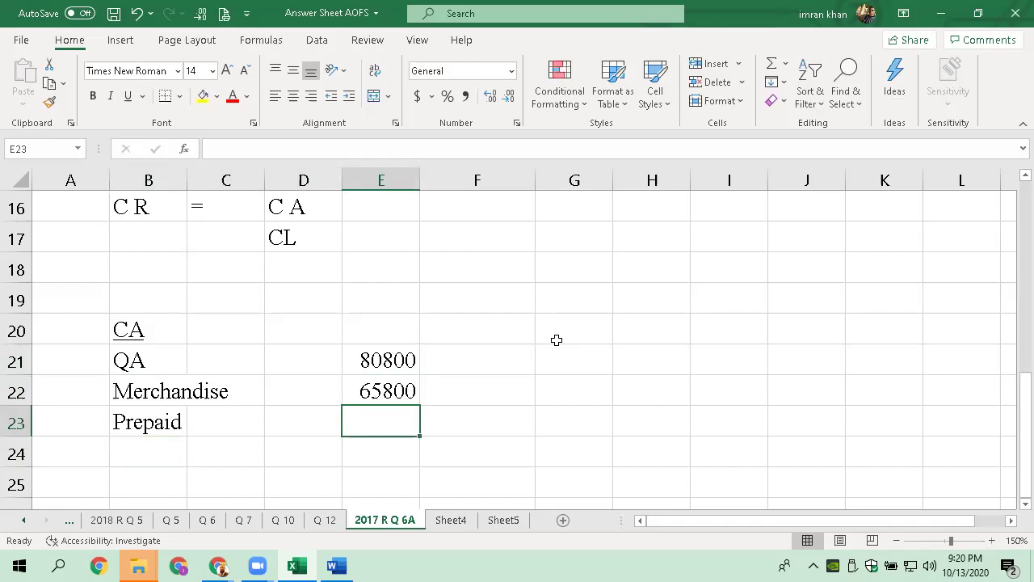
type("3000")
key("Return")
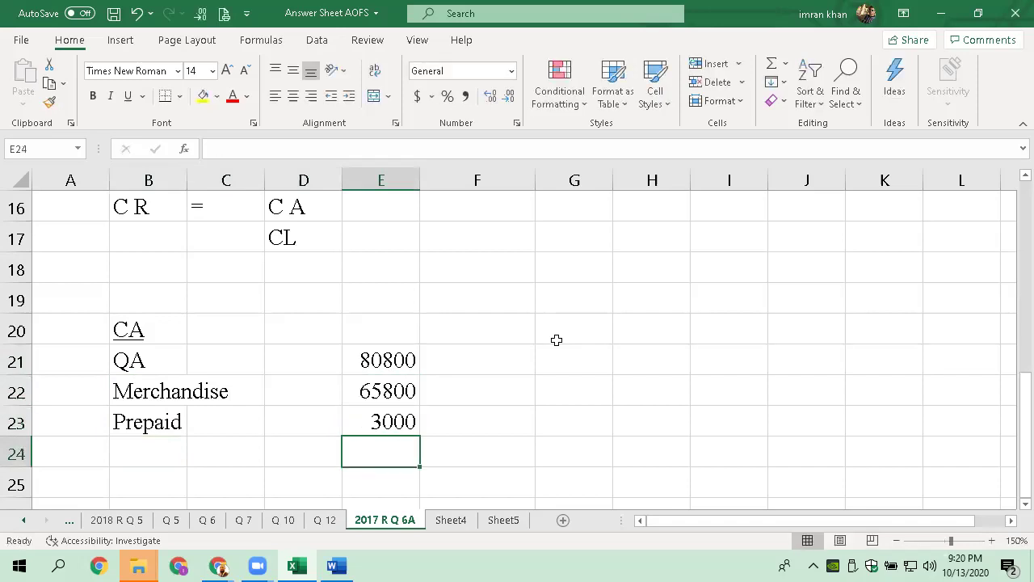
Total E21:E23 in E24 with a SUM formula and format it with thousands separators and no decimals
key("alt+equal")
key("Return")
key("Up")
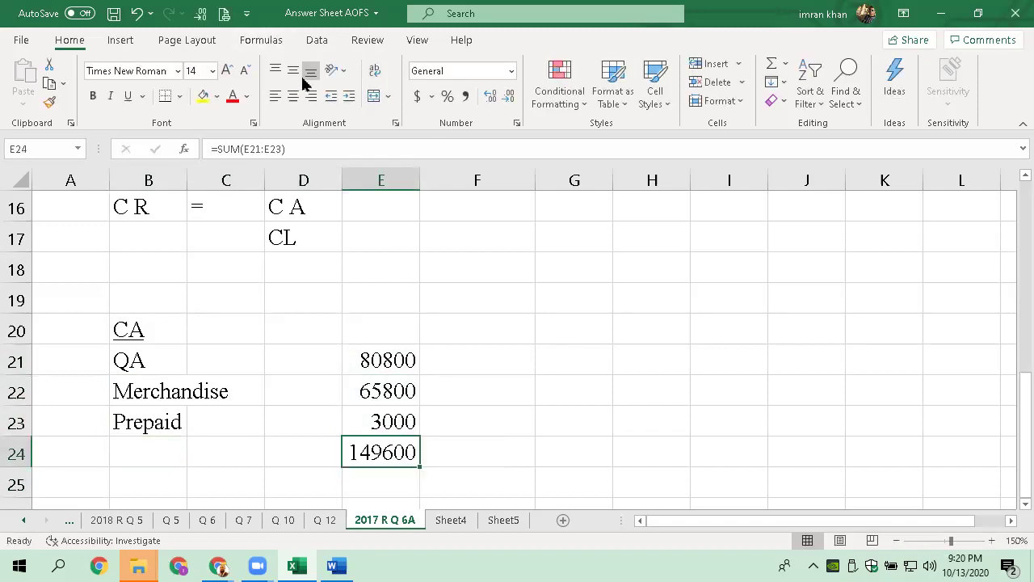
left_click(465, 96)
left_click(511, 98)
left_click(511, 98)
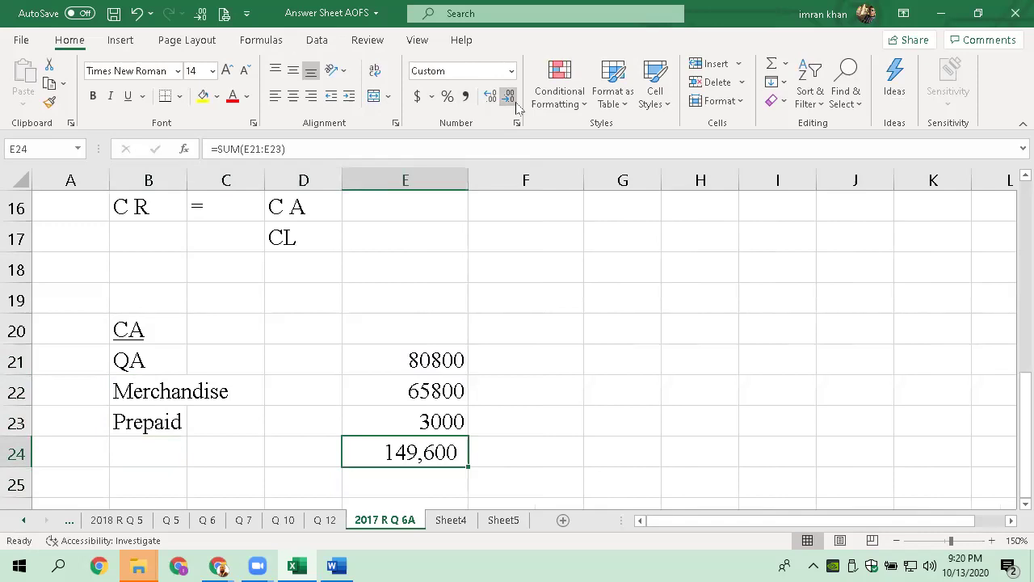
Label the current assets total T C A in cell B24
key("Left")
key("Left")
key("Left")
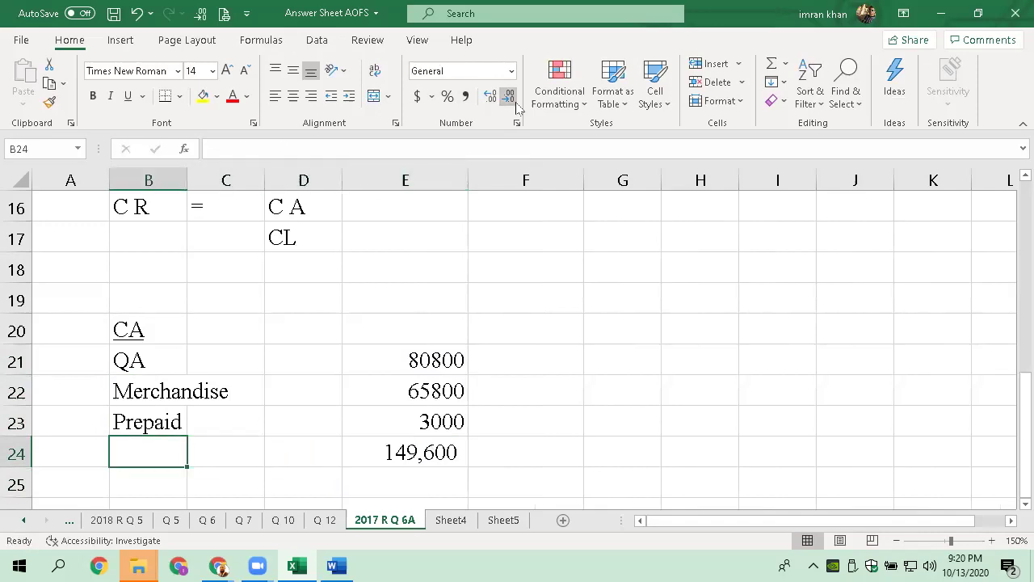
type("T C A")
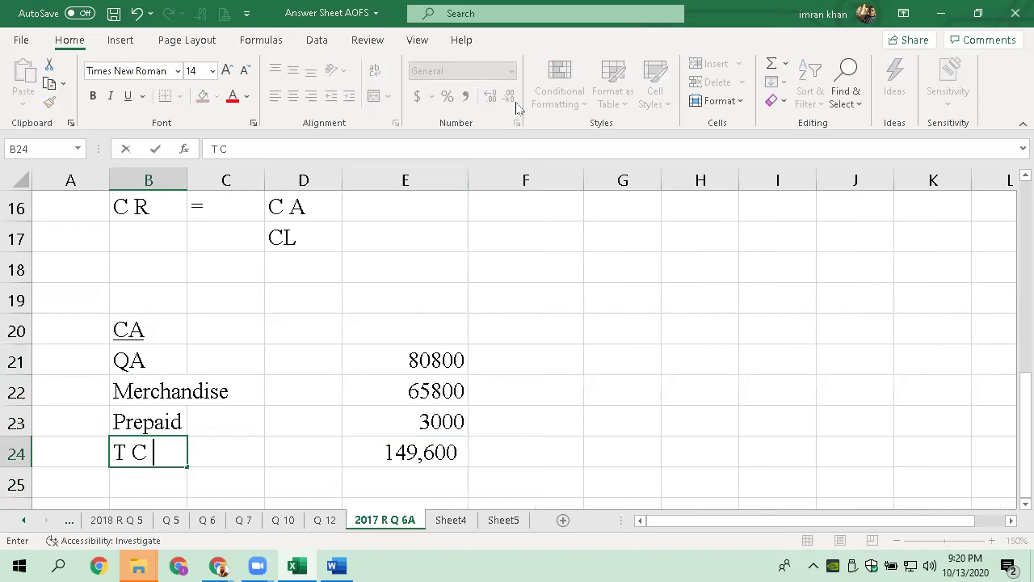
key("Return")
Give the total in E24 a single top border and a double bottom border
key("Up")
key("Up")
key("Right")
key("Right")
key("Right")
key("Down")
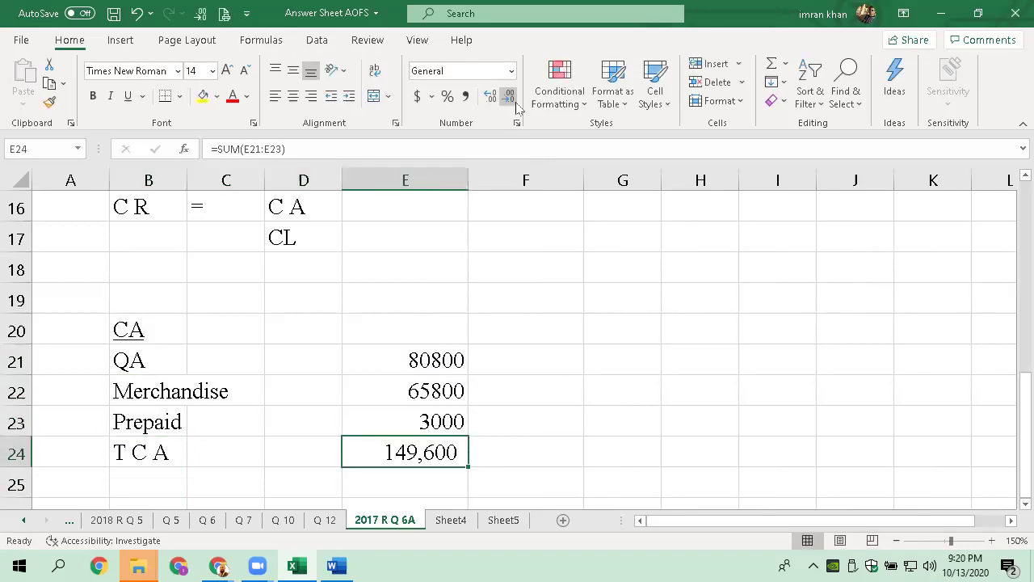
key("ctrl+1")
left_click(291, 194)
left_click(173, 209)
left_click(323, 249)
left_click(402, 413)
left_click(557, 441)
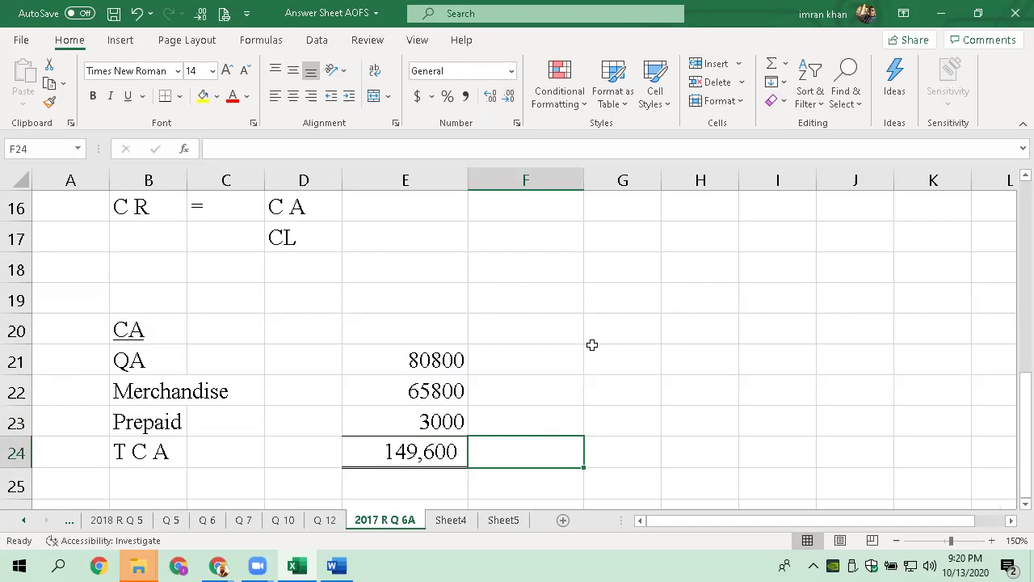
Link the current ratio's numerator in E16 to the total current assets with =E24
scroll(541, 418, "up", 1)
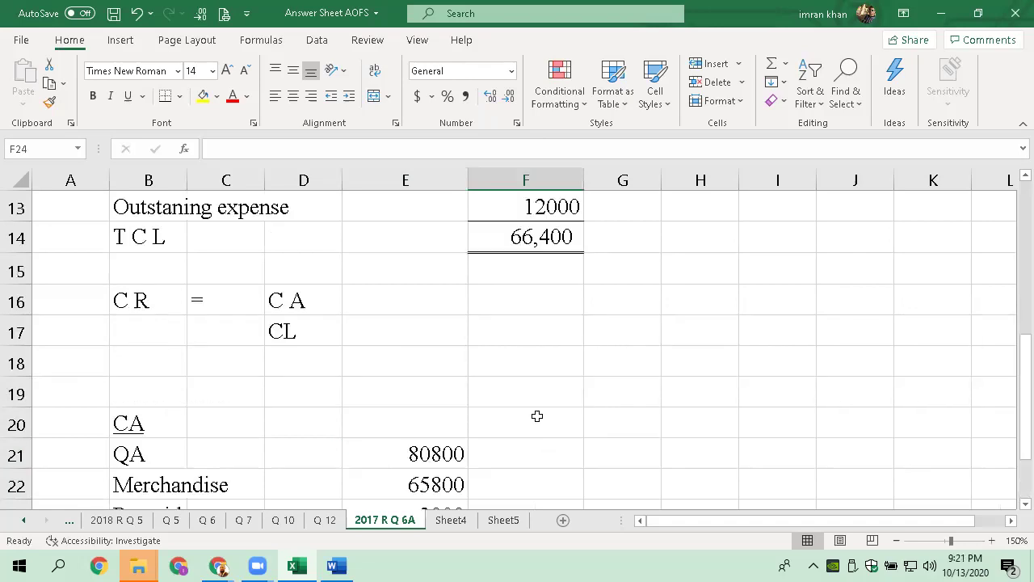
left_click(411, 303)
type("=")
key("Down")
key("Down")
key("Down")
key("Down")
key("Down")
key("Down")
key("Down")
key("Down")
key("Down")
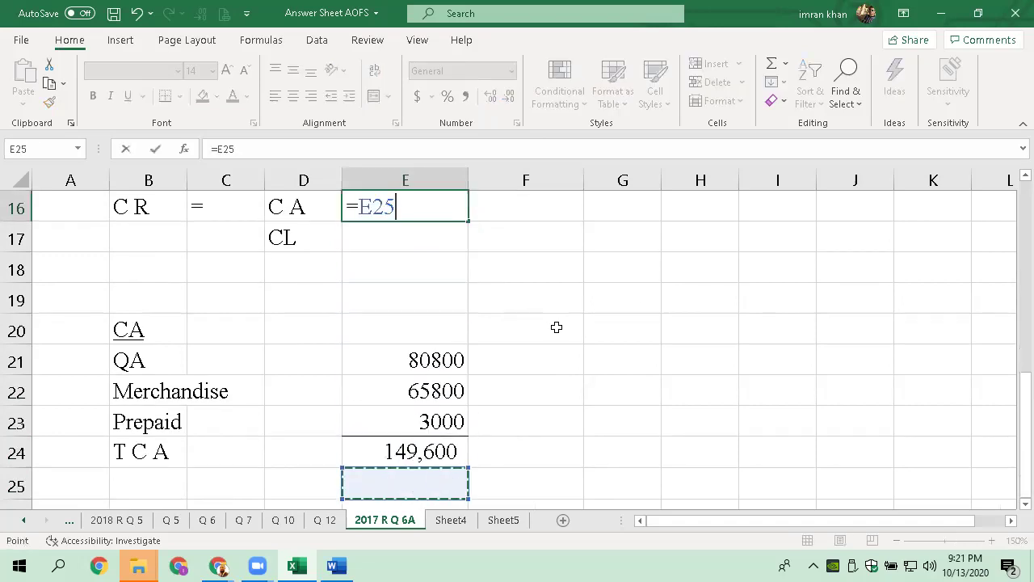
key("Up")
key("Return")
Add a single bottom border to the numerator in E16 as the fraction line
key("Up")
key("Up")
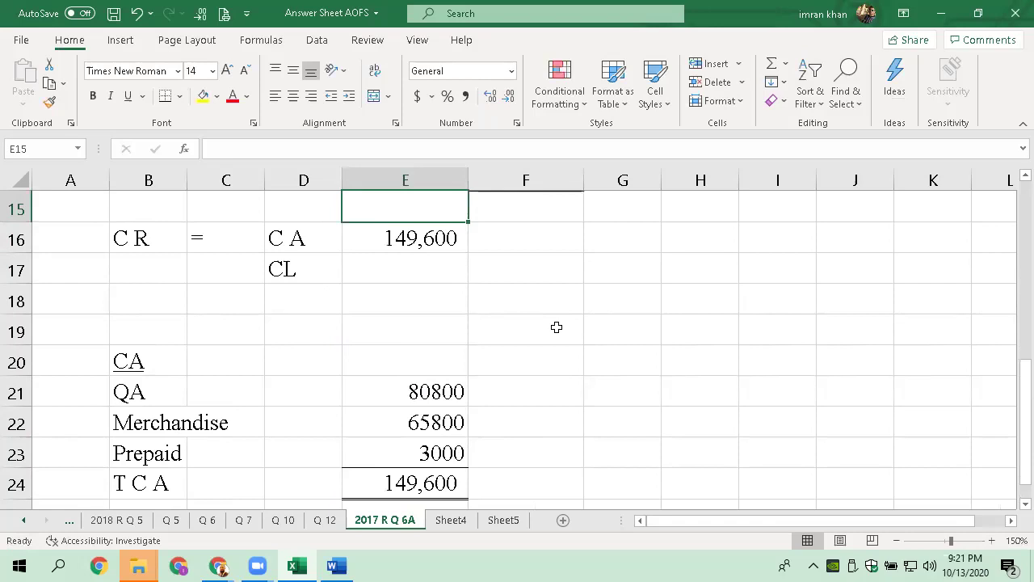
key("Down")
key("Down")
key("Up")
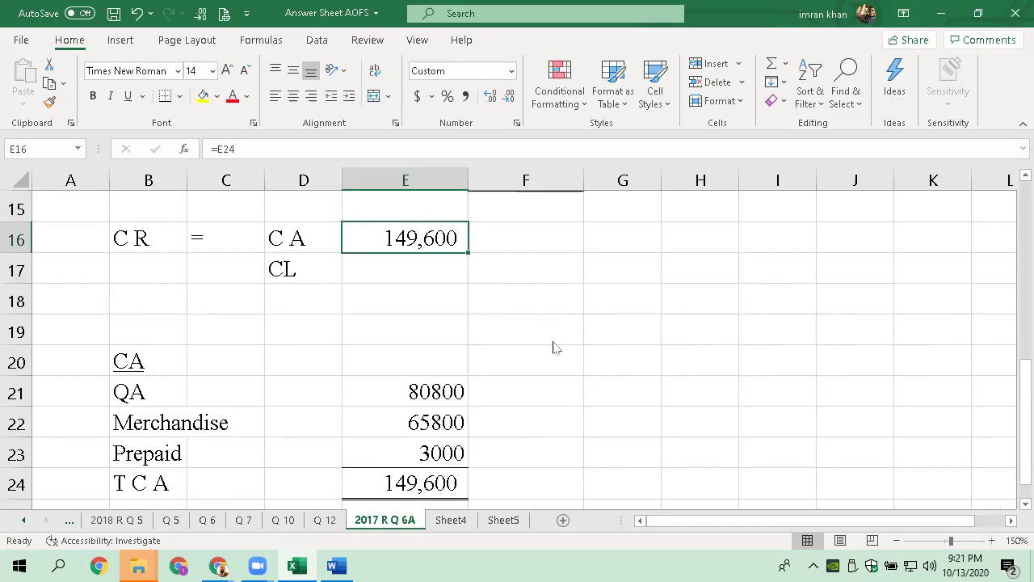
key("ctrl+1")
left_click(316, 247)
left_click(387, 412)
Link the current ratio's denominator in E17 to the total current liabilities with =F14
left_click(416, 272)
type("=")
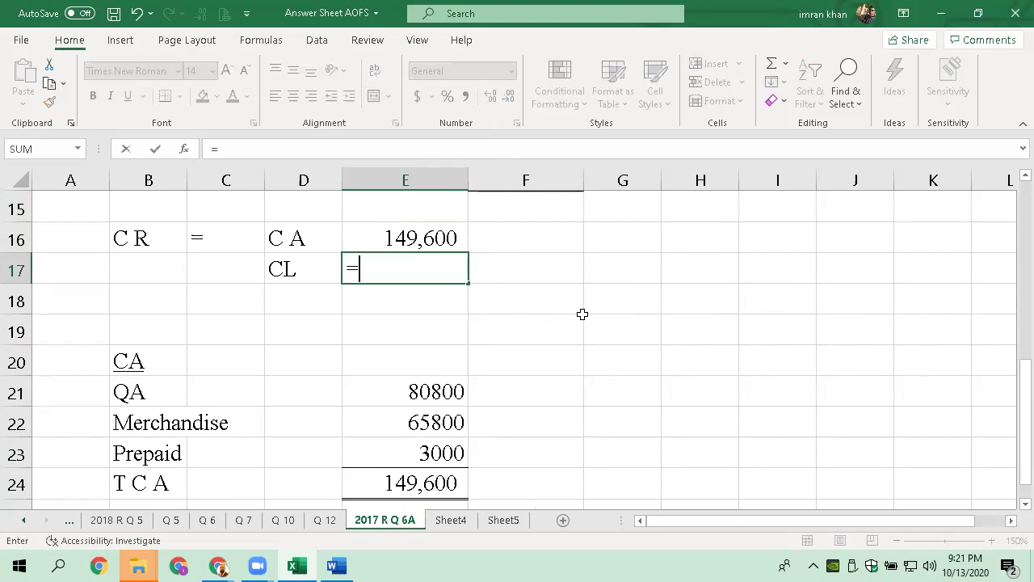
key("Up")
key("Up")
key("Up")
key("Up")
key("Down")
key("Right")
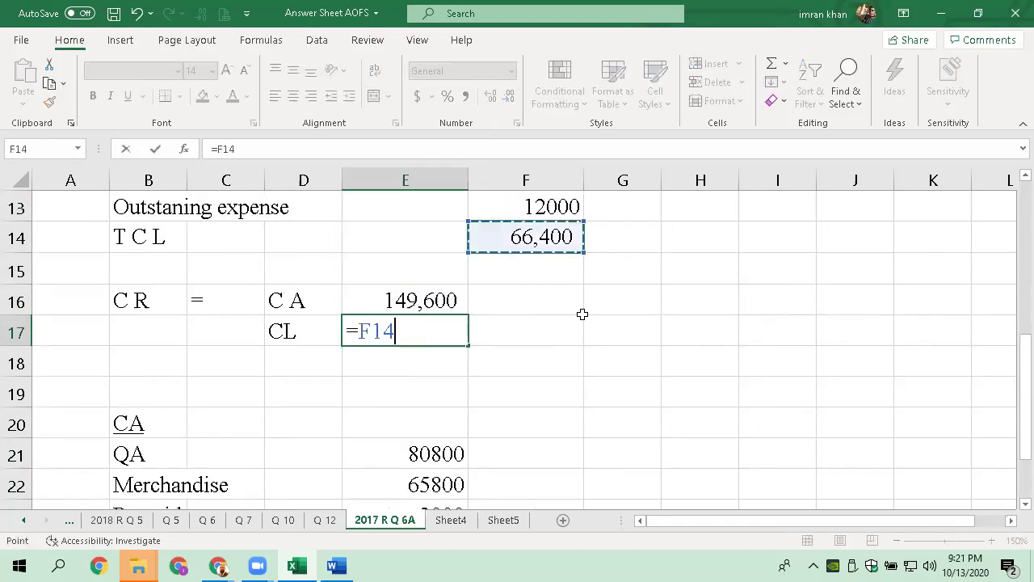
key("Return")
Enter the current ratio result 2.25 : 1 in cell G16
key("Up")
key("Up")
key("Right")
key("Right")
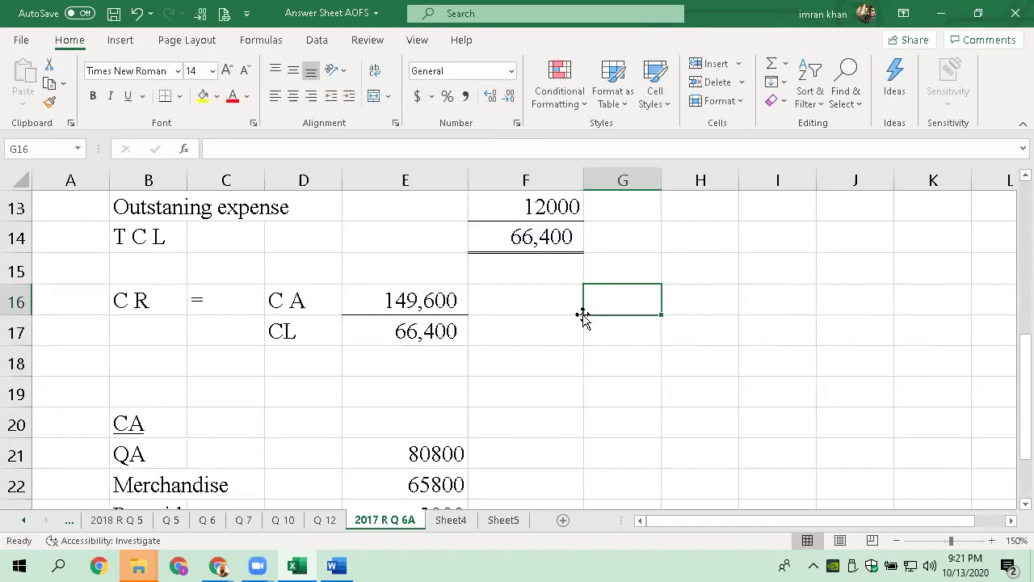
type("2.")
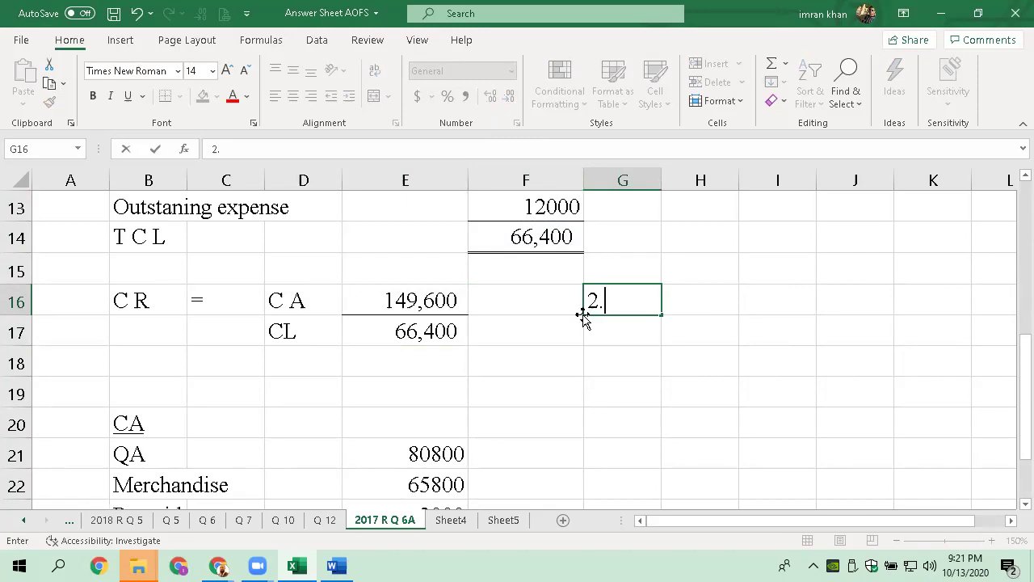
type("25 : 1")
key("Return")
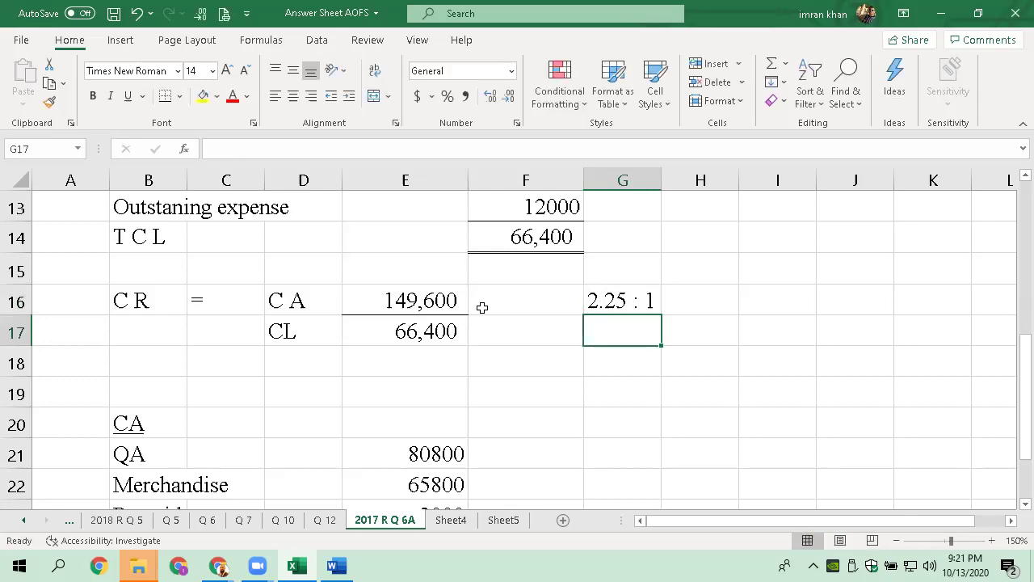
Review the quick ratio result in I2 and the current ratio calculation in row 16 with its supporting sections
scroll(489, 364, "up", 2)
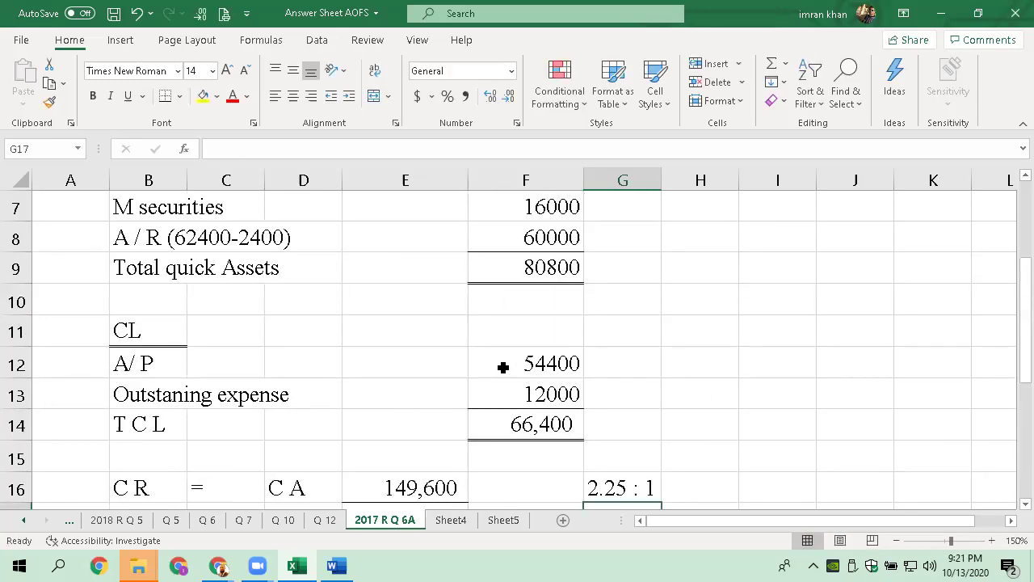
scroll(504, 364, "down", 2)
left_click(106, 300)
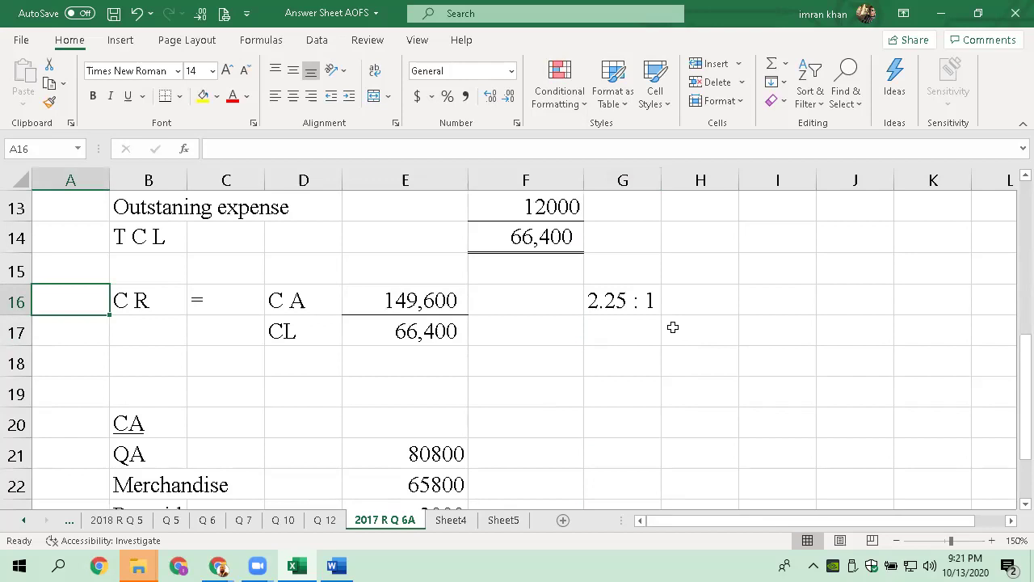
scroll(673, 327, "up", 4)
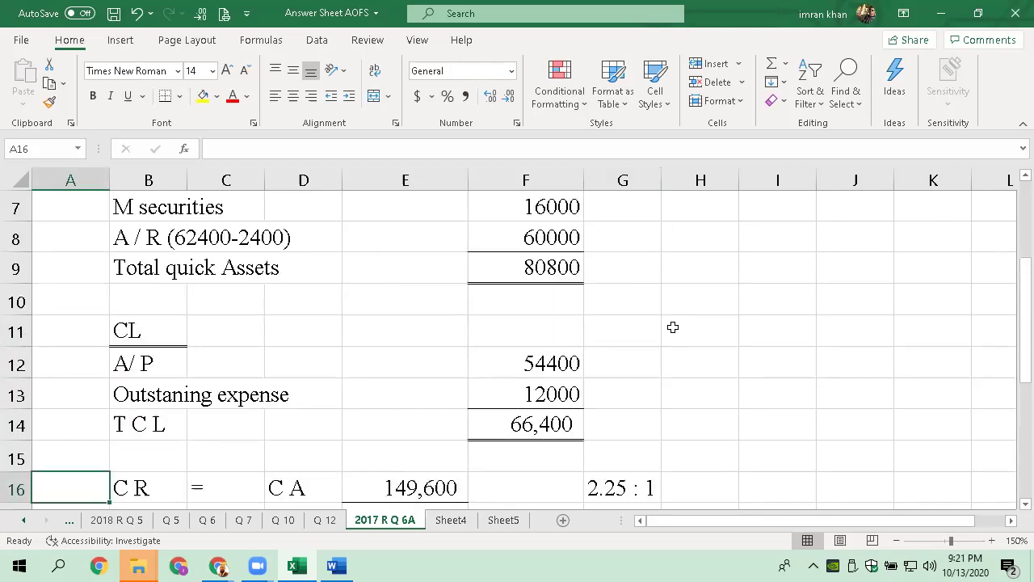
left_click(772, 232)
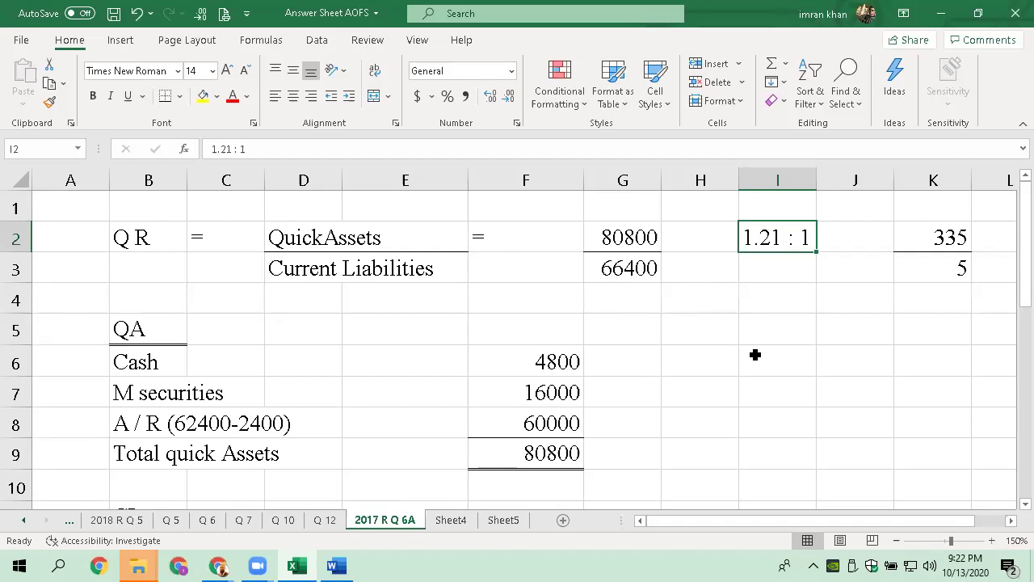
scroll(716, 334, "down", 3)
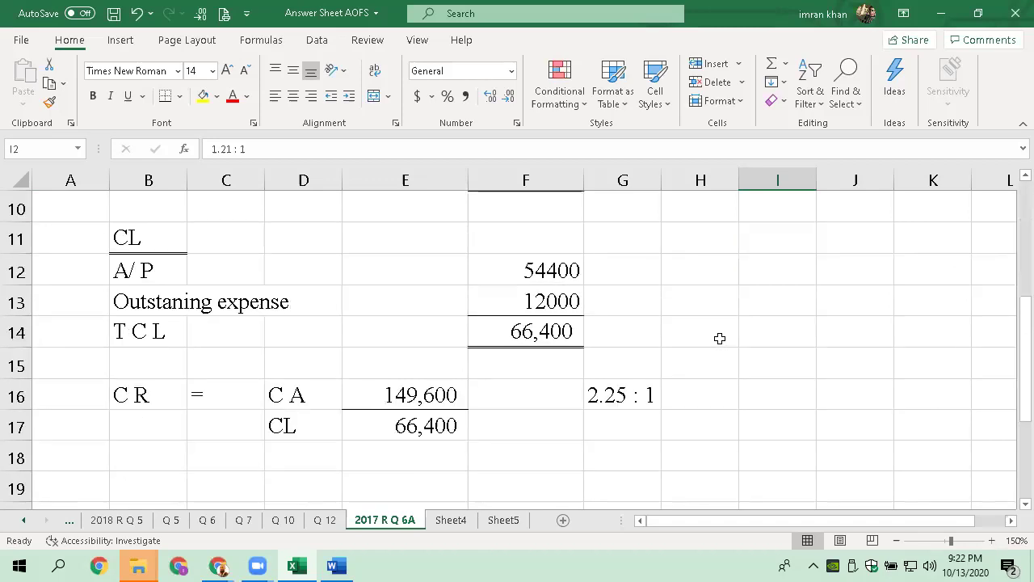
left_click(421, 432)
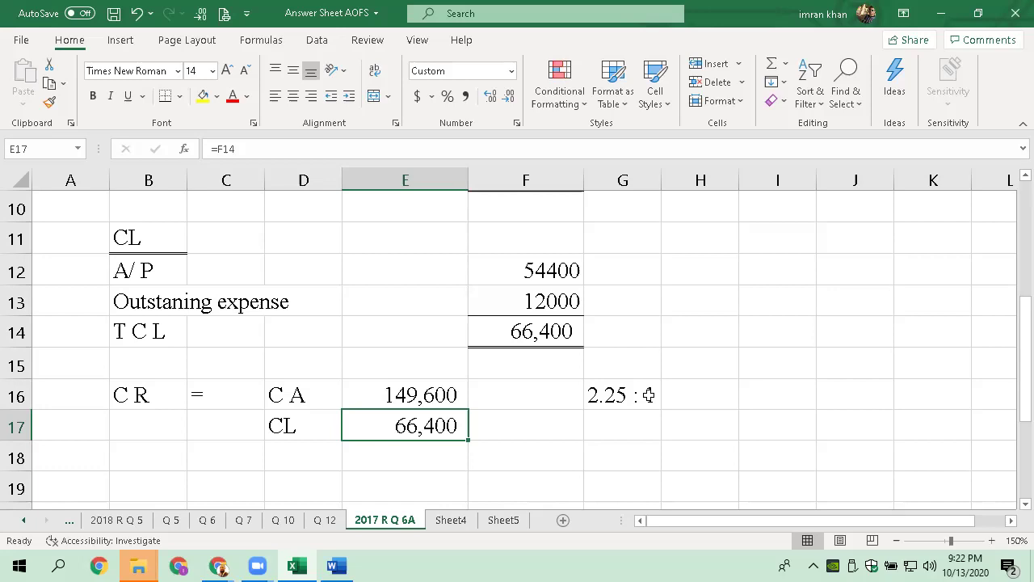
Enter the three-part ratio example 3:02:01 in cell H11
left_click(711, 246)
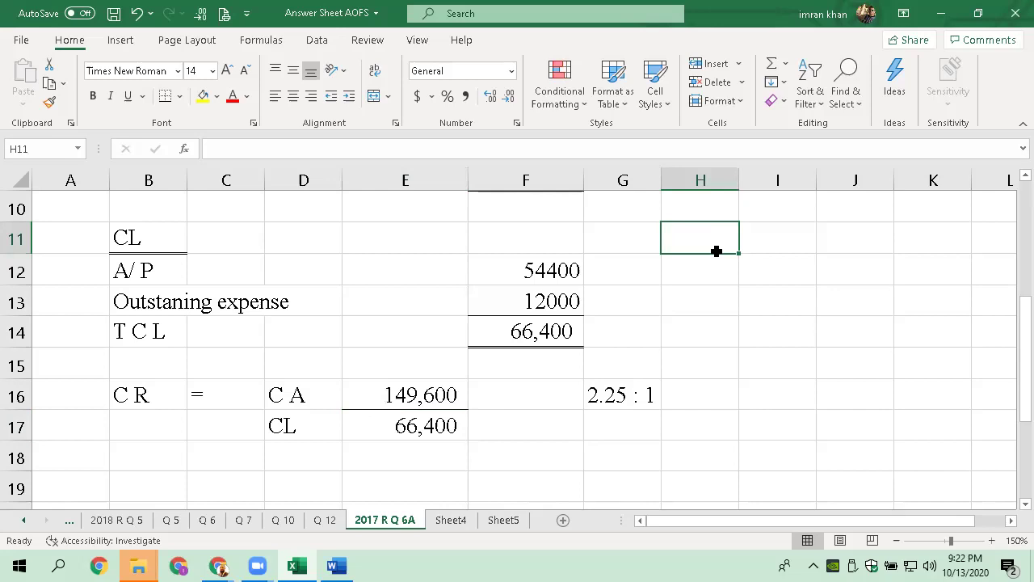
type("3:02:01")
key("Return")
key("Up")
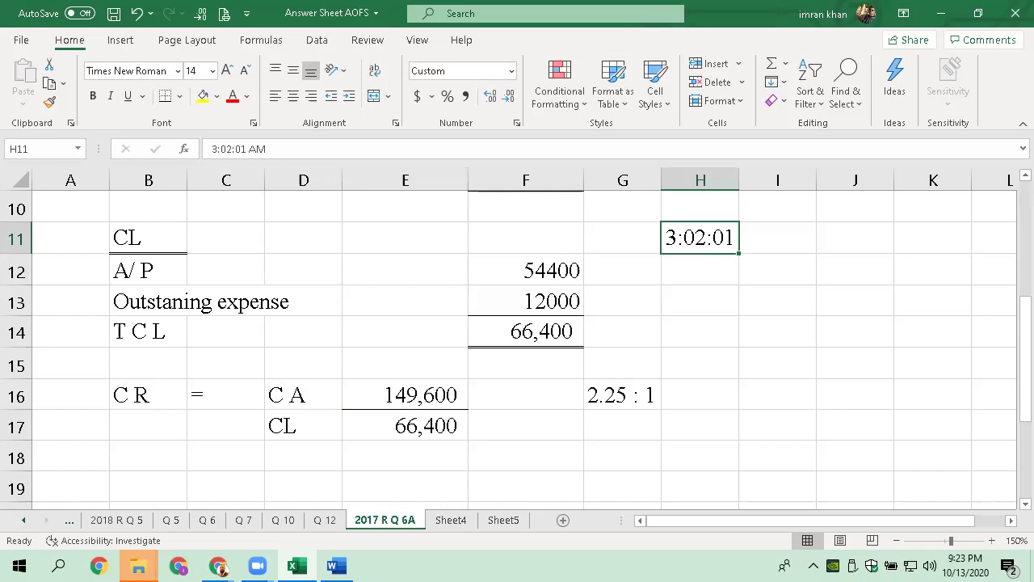
Delete the three-part ratio example from cell H11
key("Delete")
key("Down")
key("Down")
key("Down")
key("Down")
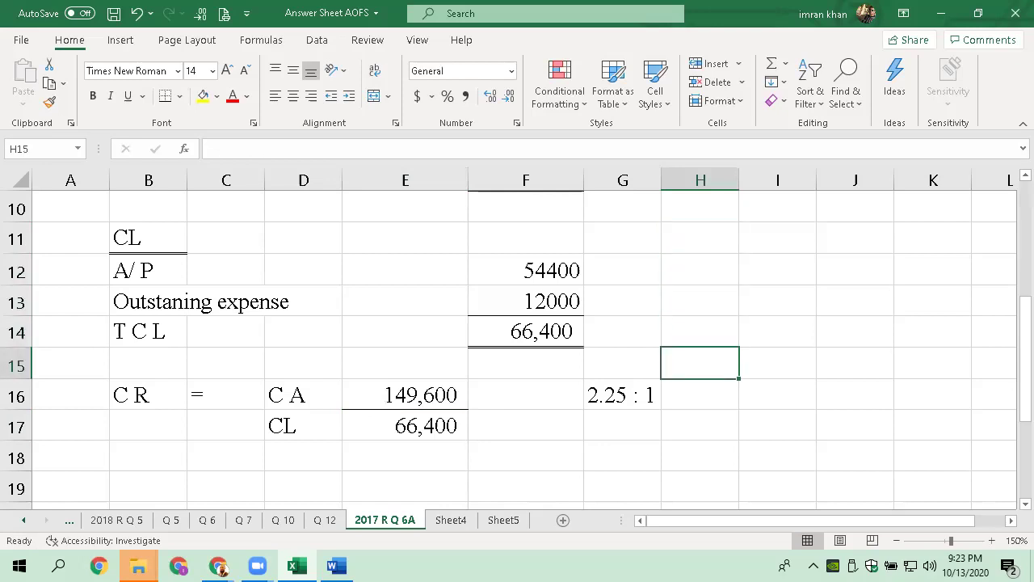
key("Down")
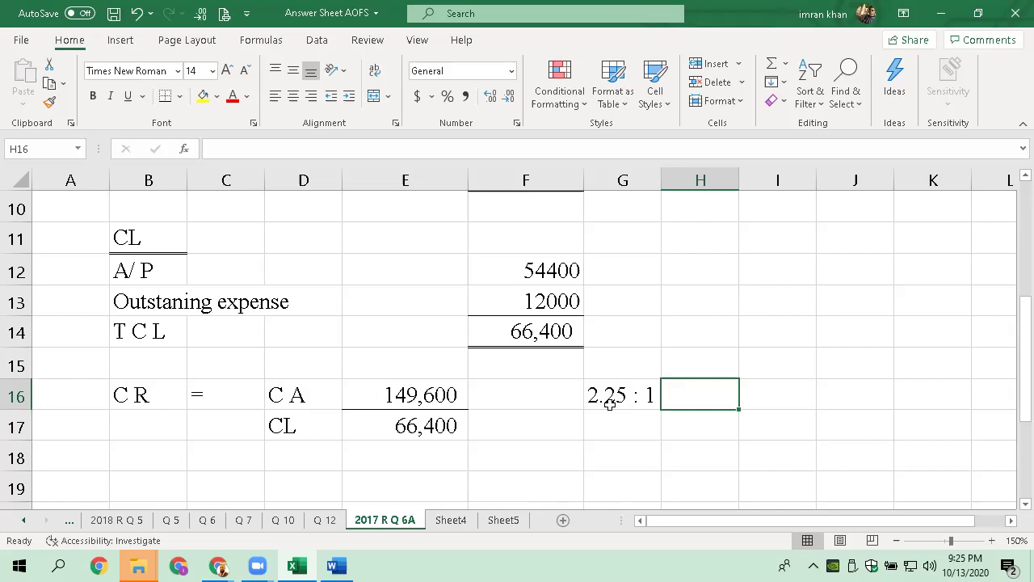
Enter the label E R in cell B27, below the total current assets section
left_click(124, 244)
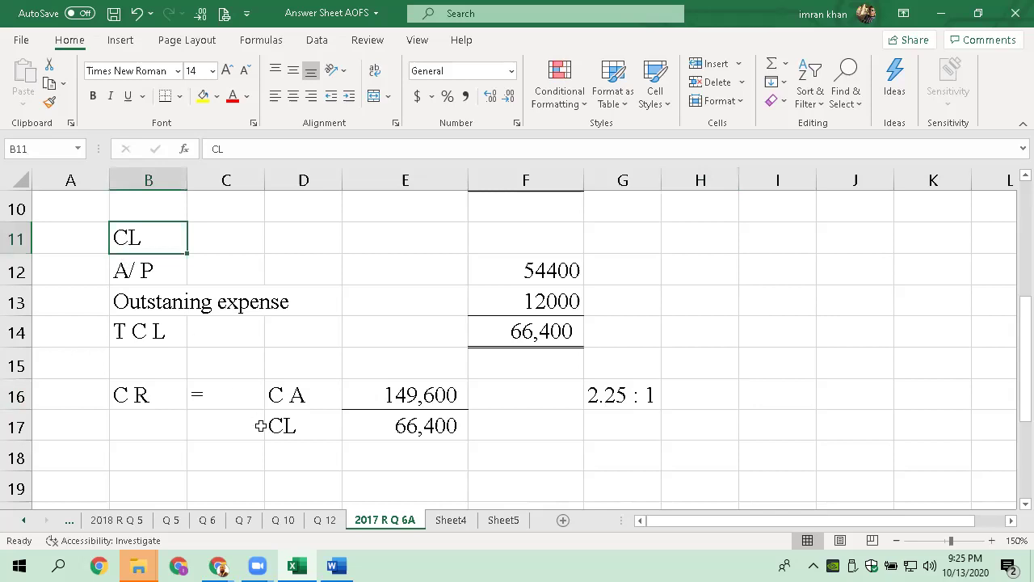
scroll(260, 426, "down", 5)
scroll(191, 405, "up", 2)
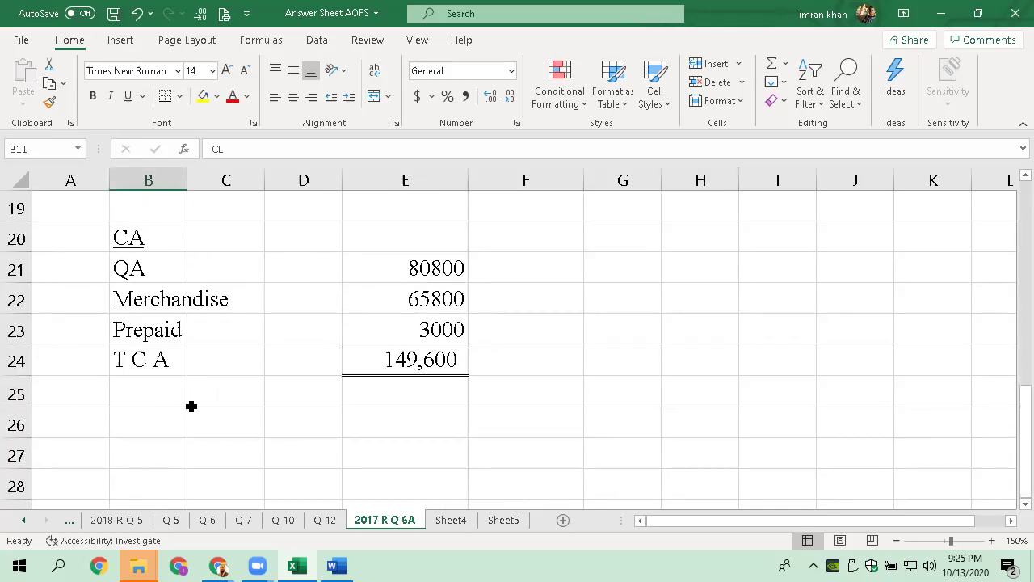
scroll(165, 426, "down", 1)
left_click(150, 360)
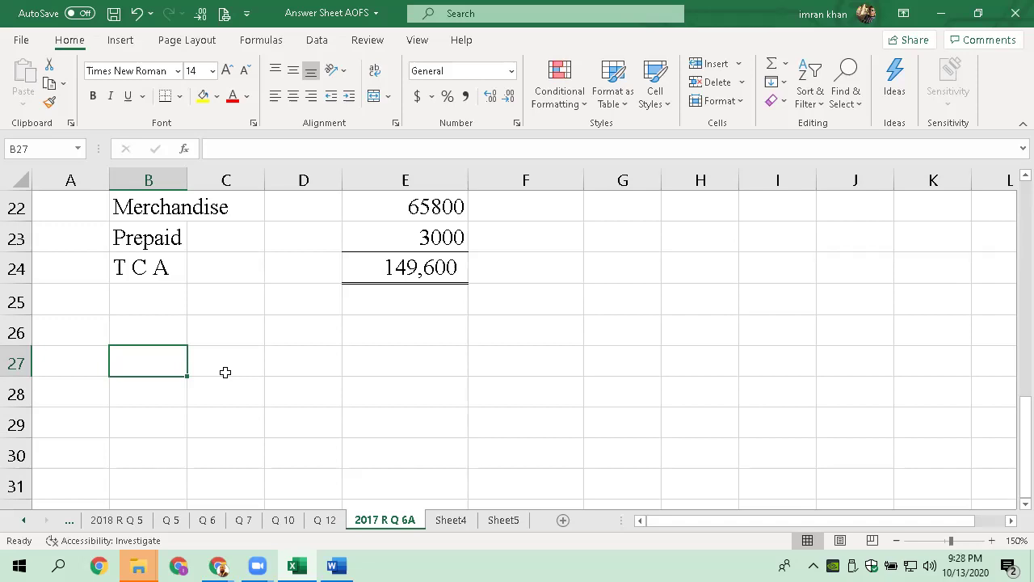
type("E R")
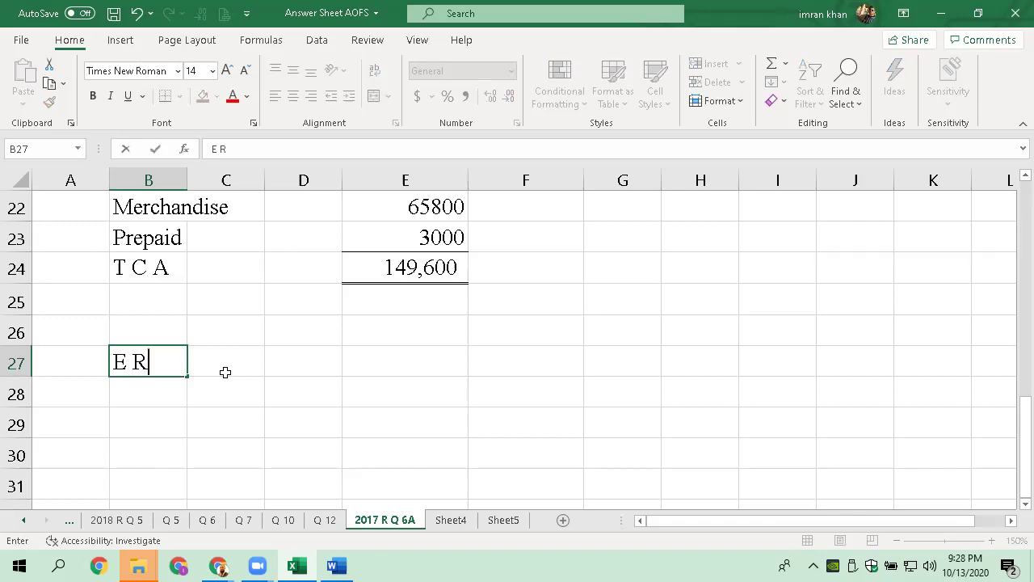
key("Return")
Enter SHE in D27 as the ratio's numerator label and give the cell a thin bottom border
key("Up")
key("Right")
key("Right")
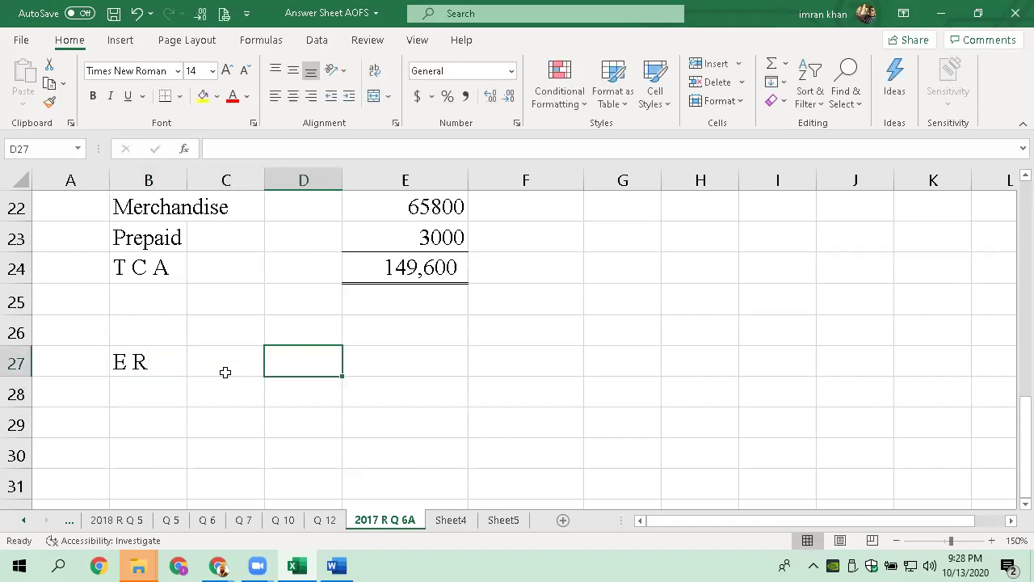
type("SHE")
key("Return")
key("Up")
key("ctrl+1")
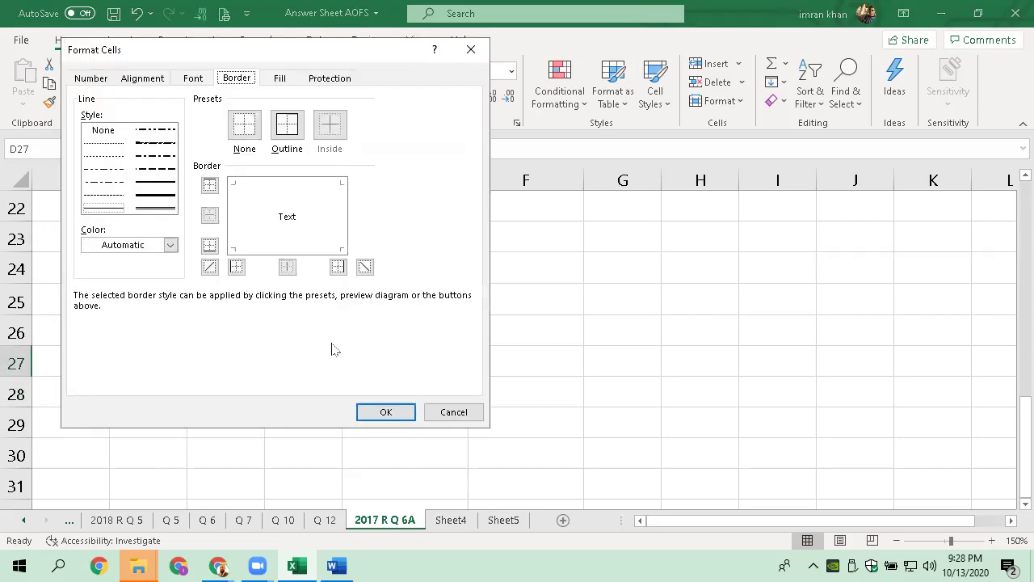
left_click(320, 251)
left_click(385, 412)
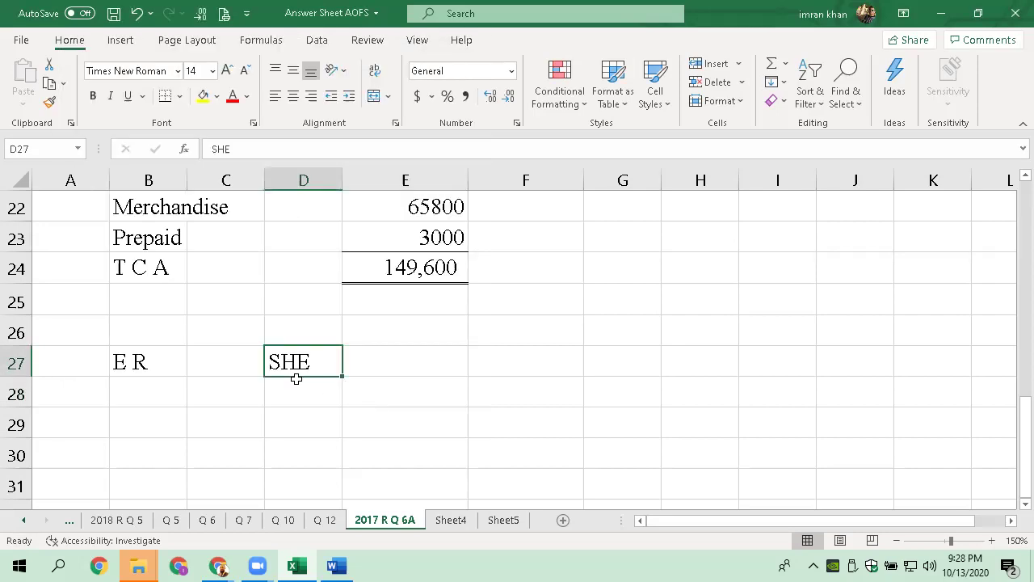
Enter T A in D28 as the denominator label of the E R ratio
left_click(311, 389)
type("T A")
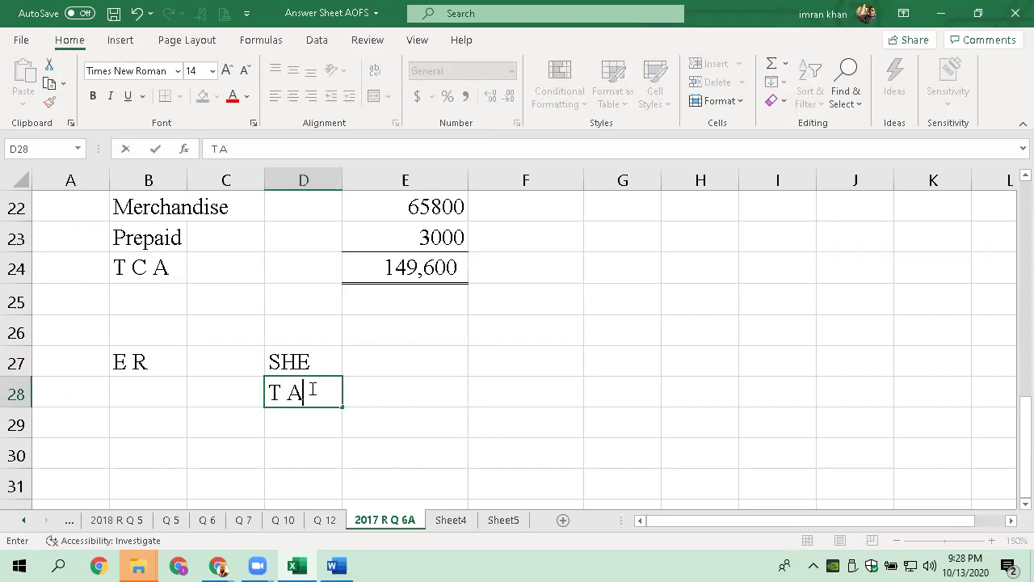
key("Return")
Enter the SHE amount 267200 in F27 and give the cell a thin bottom border
key("Up")
key("Right")
key("Up")
key("Right")
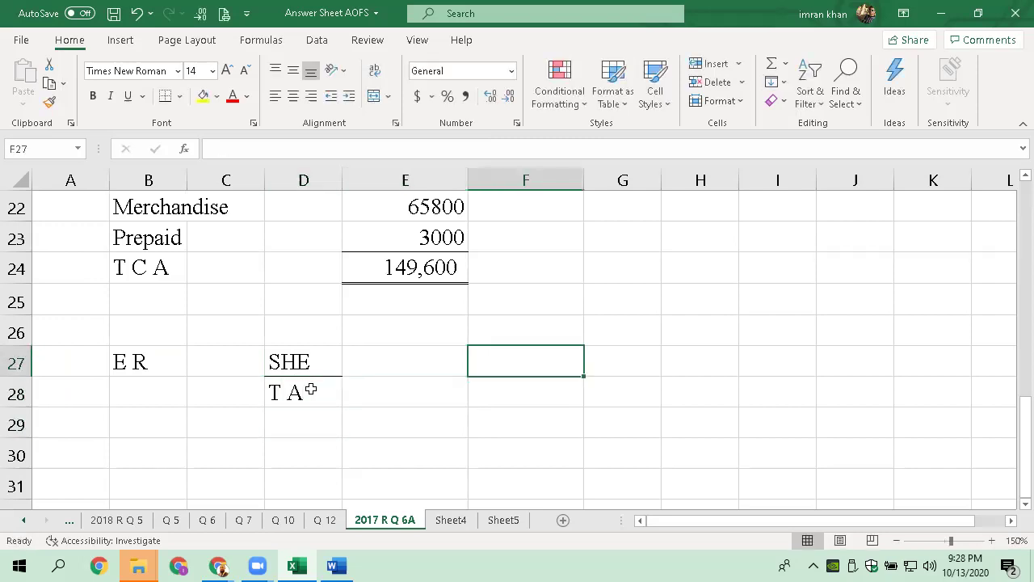
type("267200")
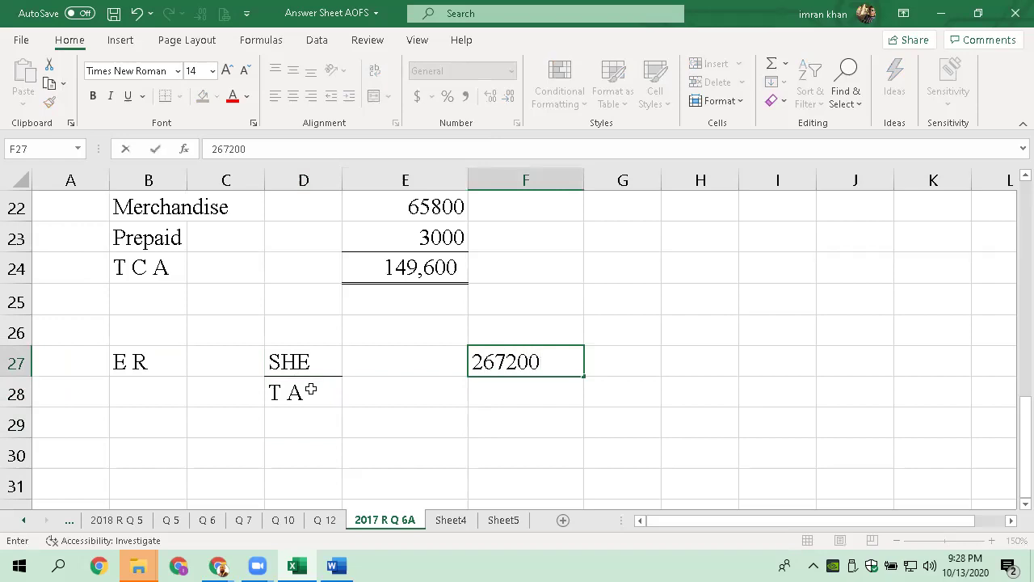
key("Return")
key("Up")
key("ctrl+1")
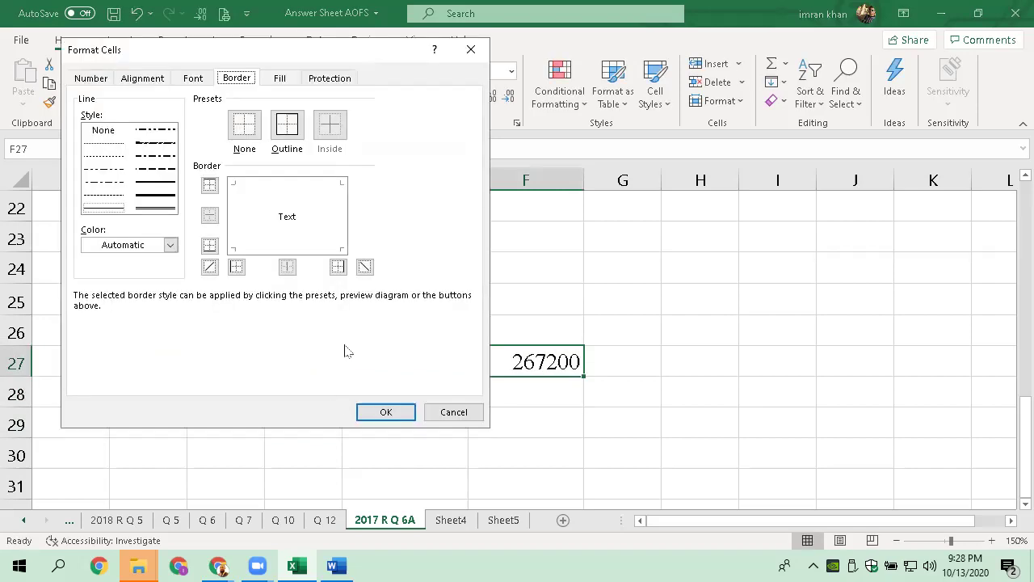
left_click(293, 245)
left_click(399, 411)
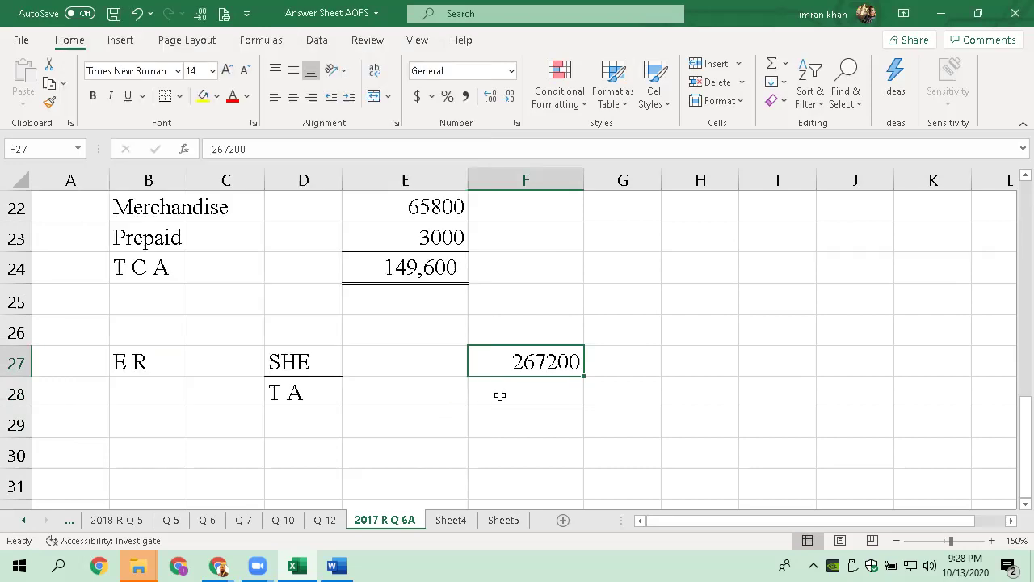
Enter the T A amount 389600 in F28 beneath the SHE amount
left_click(496, 393)
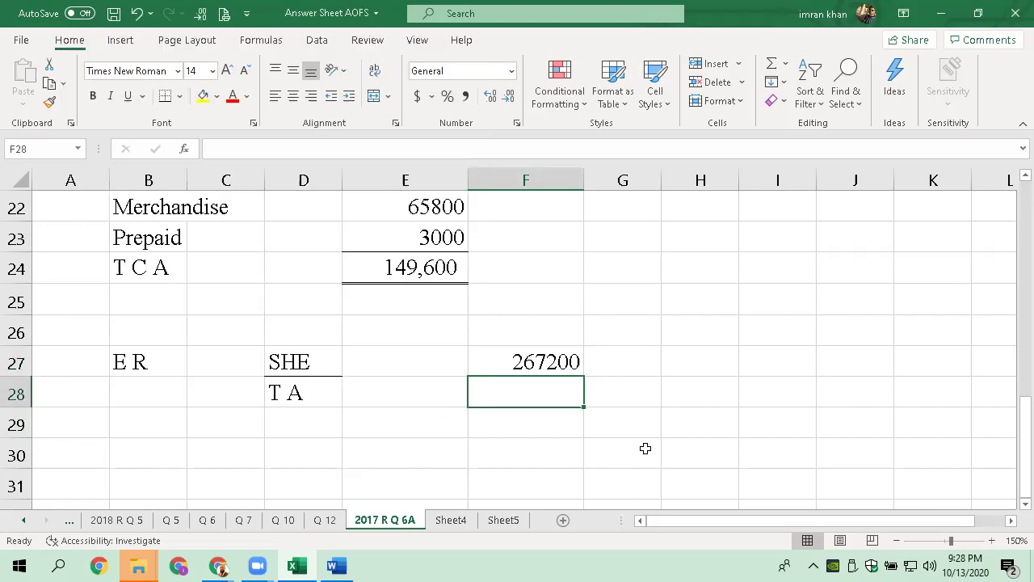
type("3")
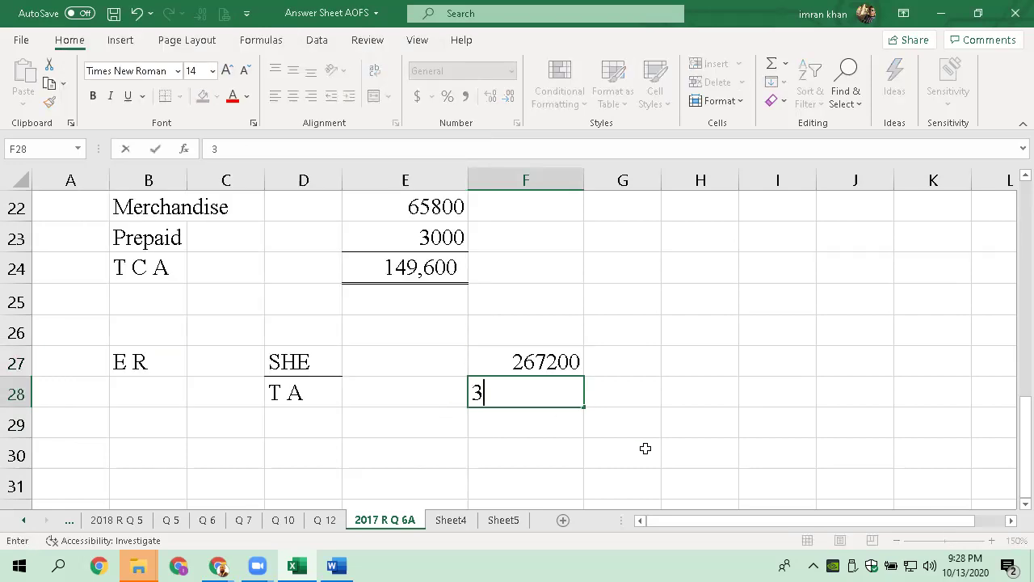
type("89600")
key("Return")
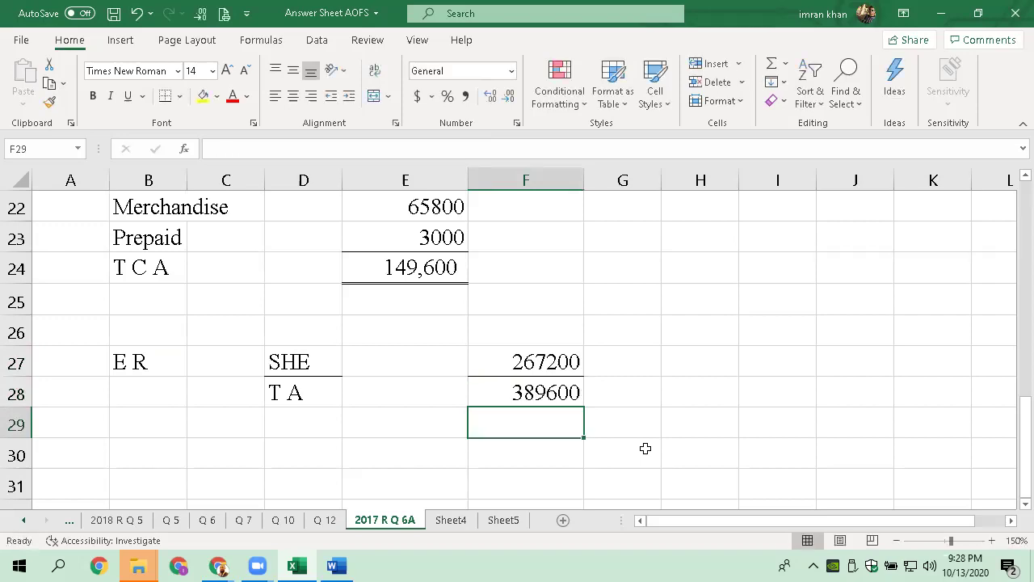
Calculate the E R ratio in H27 with the formula =F27/F28
key("Up")
key("Up")
key("Right")
key("Right")
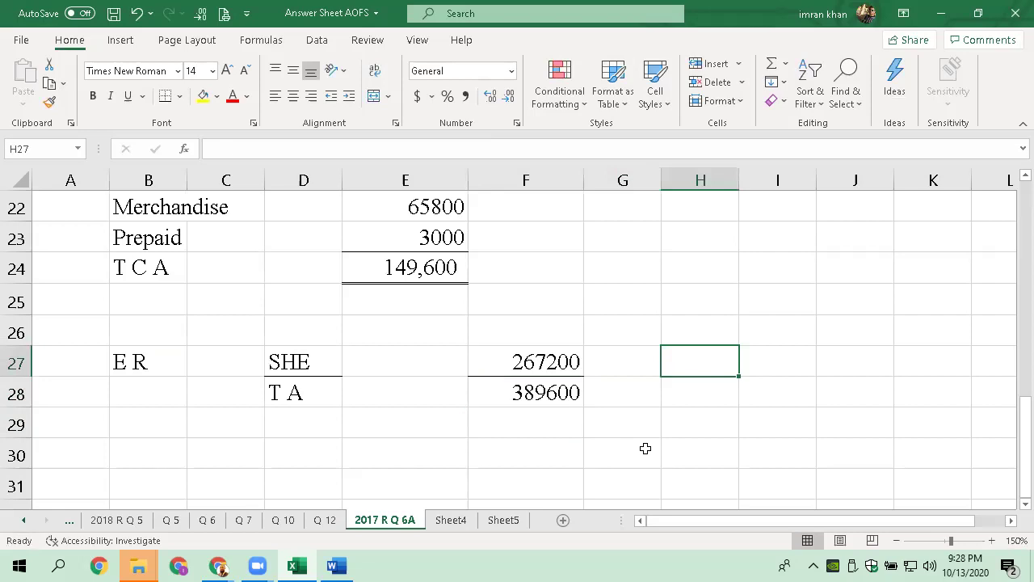
type("=")
key("Left")
key("Left")
type("/")
key("Left")
key("Left")
key("Down")
key("Return")
key("Up")
key("Up")
key("Down")
type("0.6")
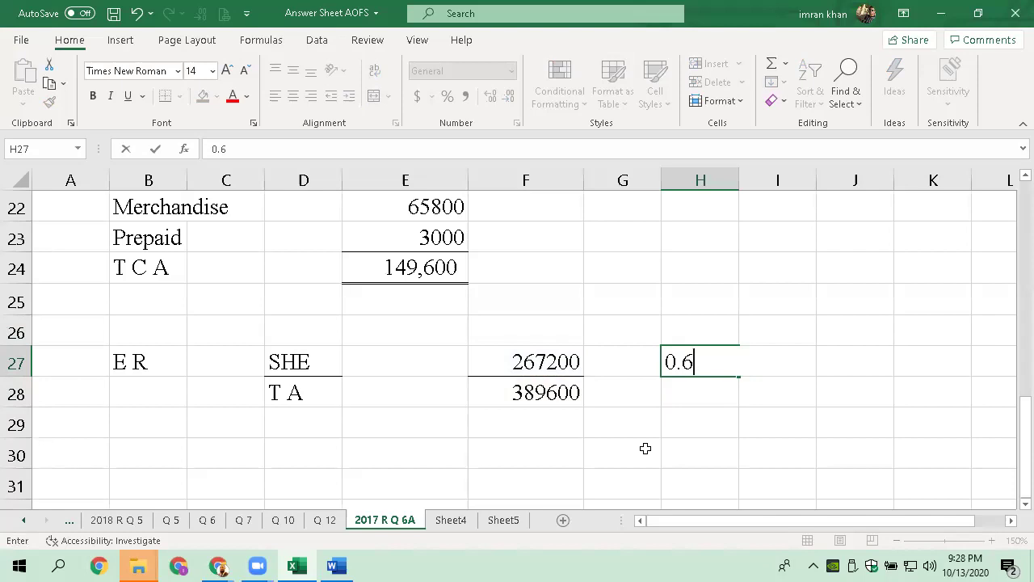
key("Escape")
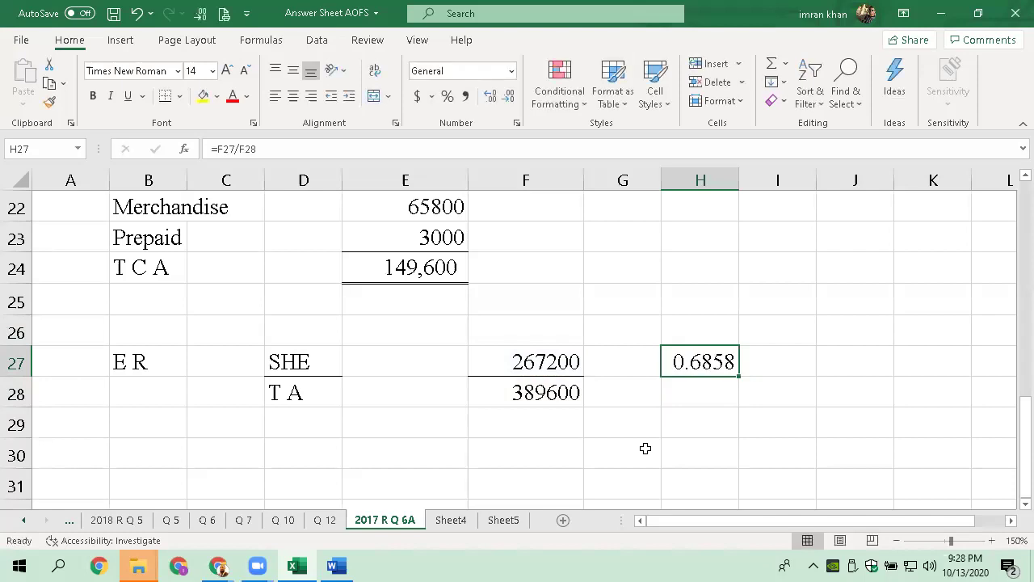
key("F1")
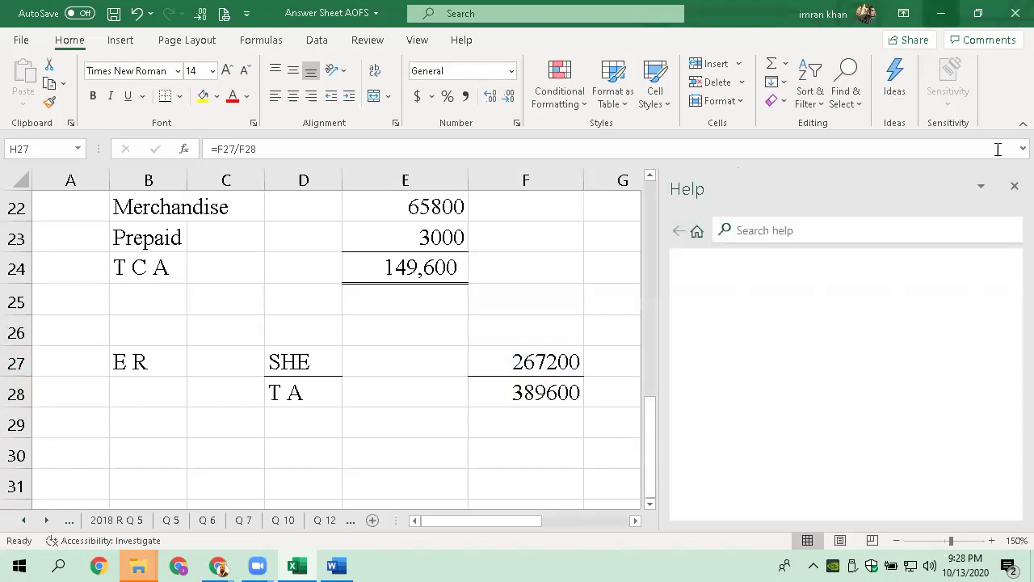
left_click(1012, 188)
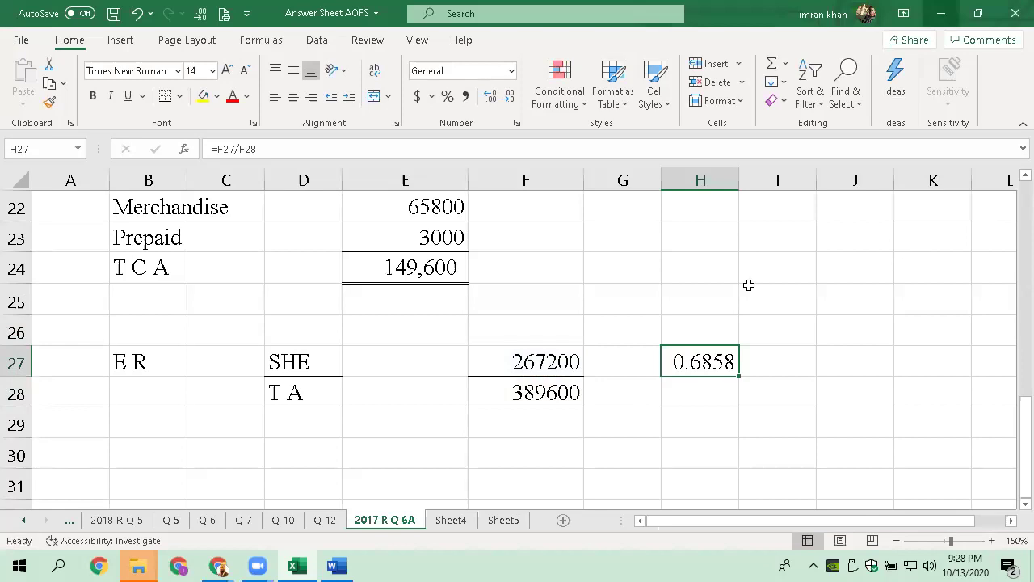
key("F2")
key("Escape")
Replace the formula in H27 with the E R ratio result 0.69 : 1
type("0.69 ")
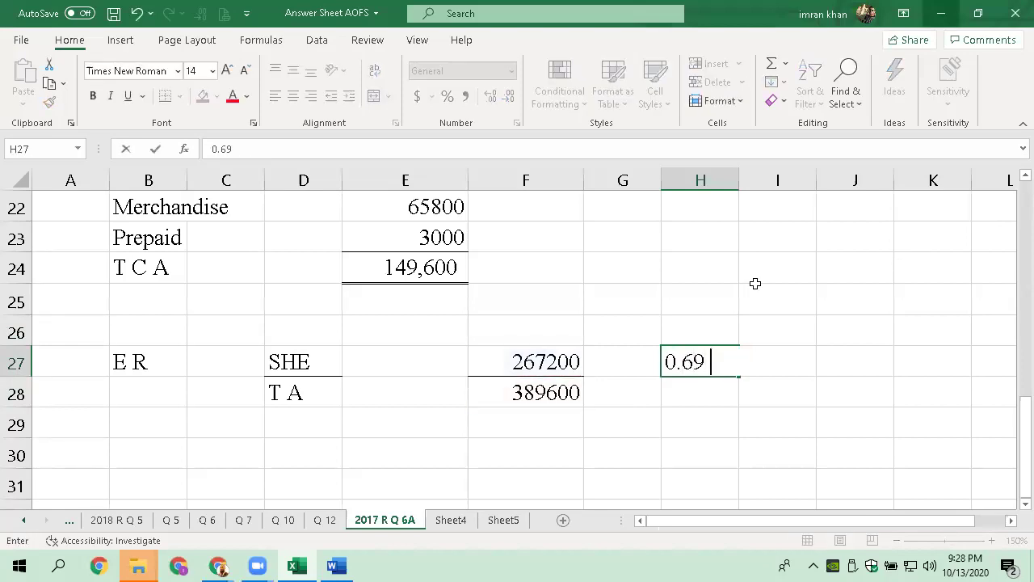
type(": 1")
key("Return")
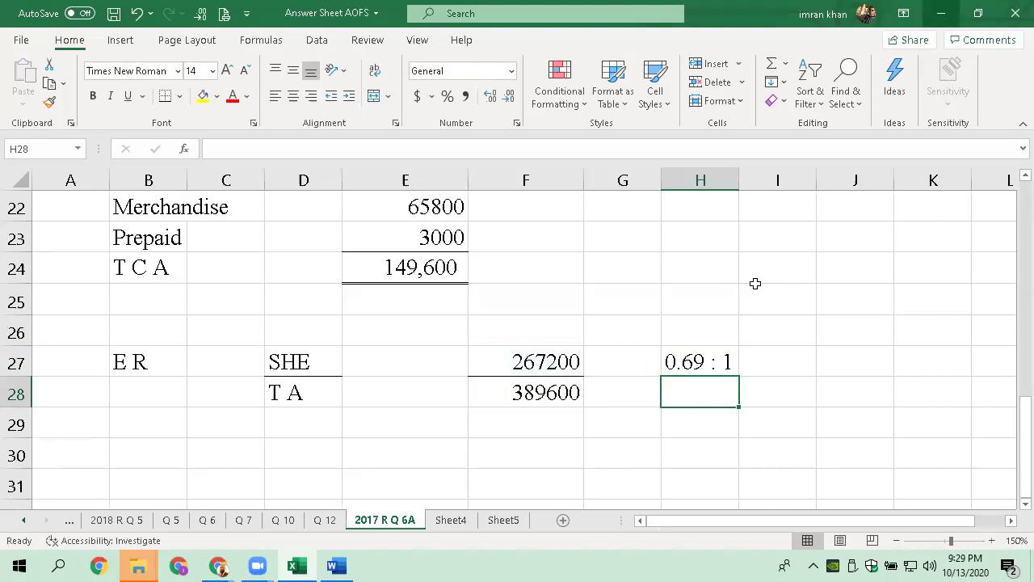
Enter the label D R in cell B30, below the E R calculation
key("Left")
key("Left")
key("Left")
key("Left")
key("Left")
key("Down")
key("Left")
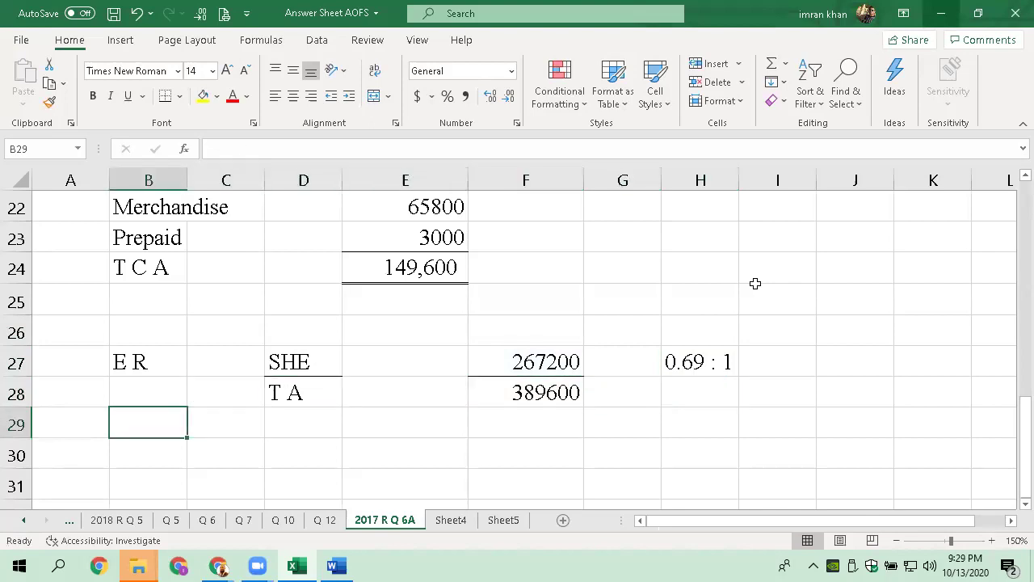
key("Down")
type("D R")
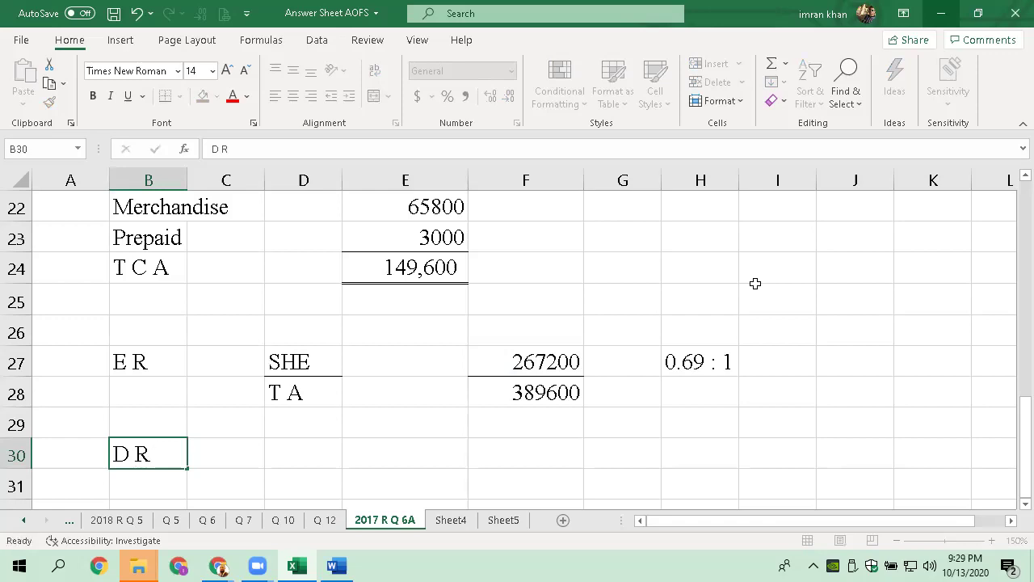
key("ctrl+Return")
Enter the D R ratio result 0.31 : 1 in cell H30
key("Right")
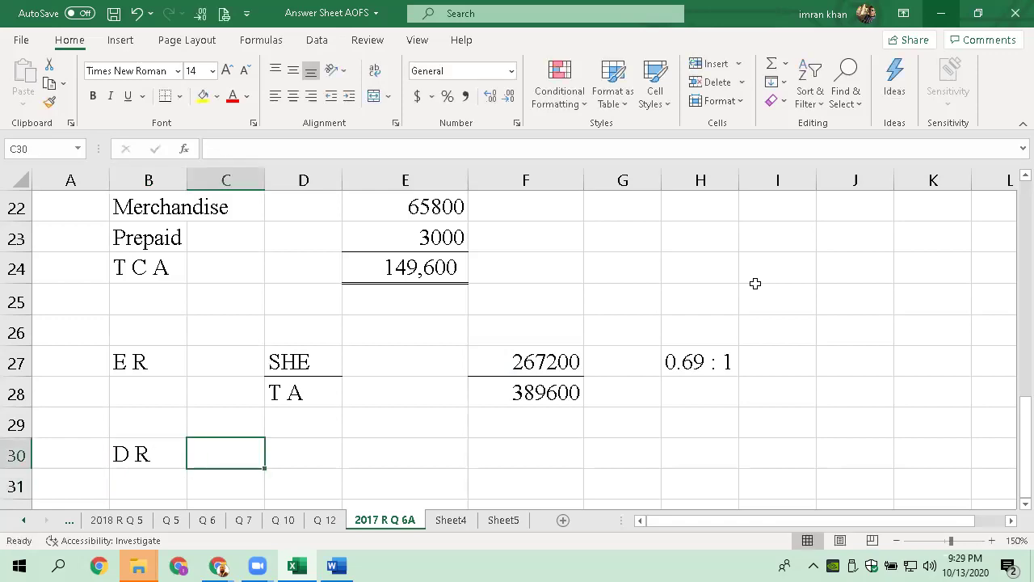
key("Right")
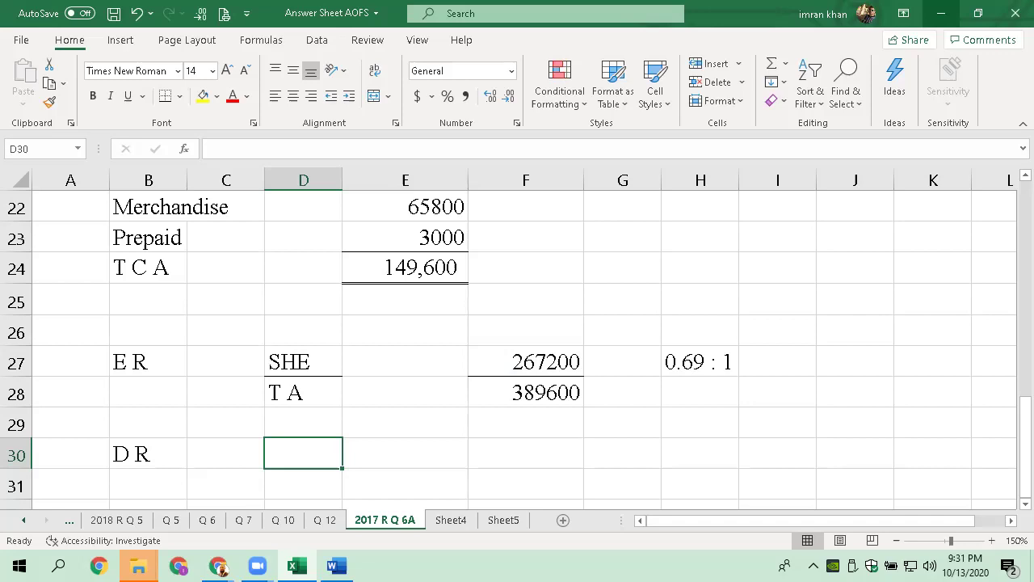
key("Right")
key("Right")
key("Right")
key("Right")
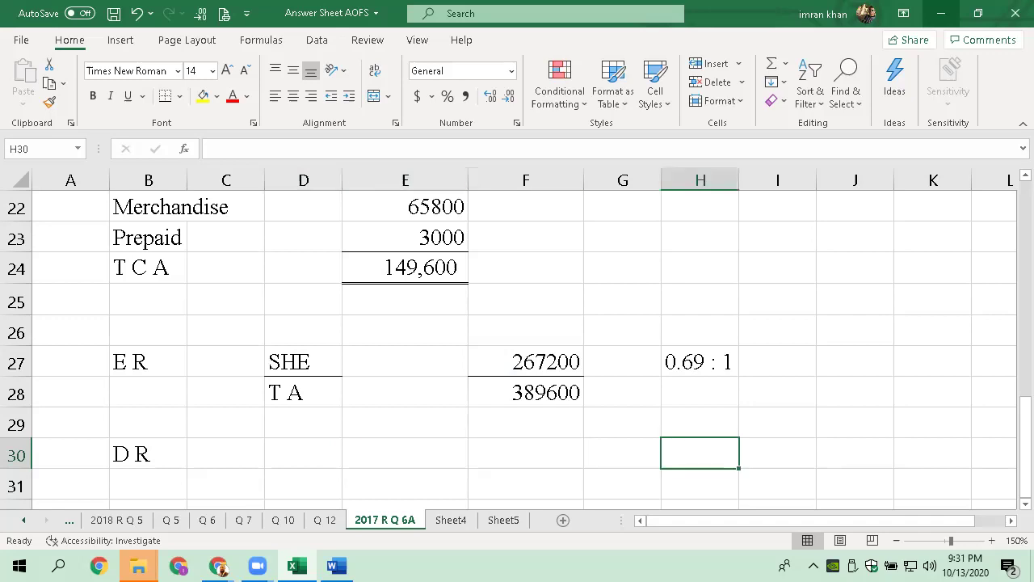
type("0")
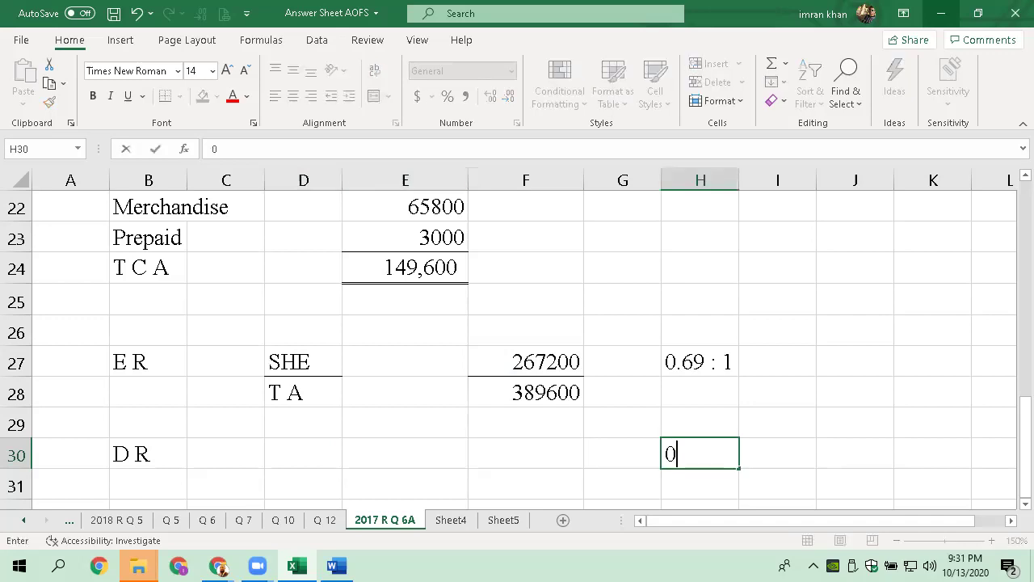
type(".31 : 1")
key("Return")
left_click(700, 454)
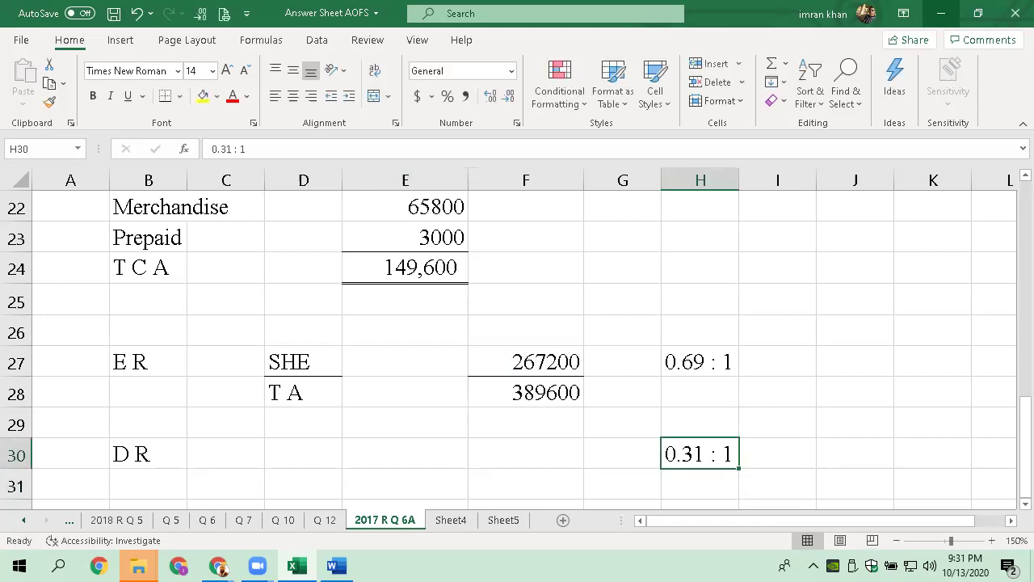
Start the accounting equation beside the E R calculation by entering A in cell K27
key("Right")
key("Right")
key("Right")
key("Right")
key("Right")
key("Right")
key("Right")
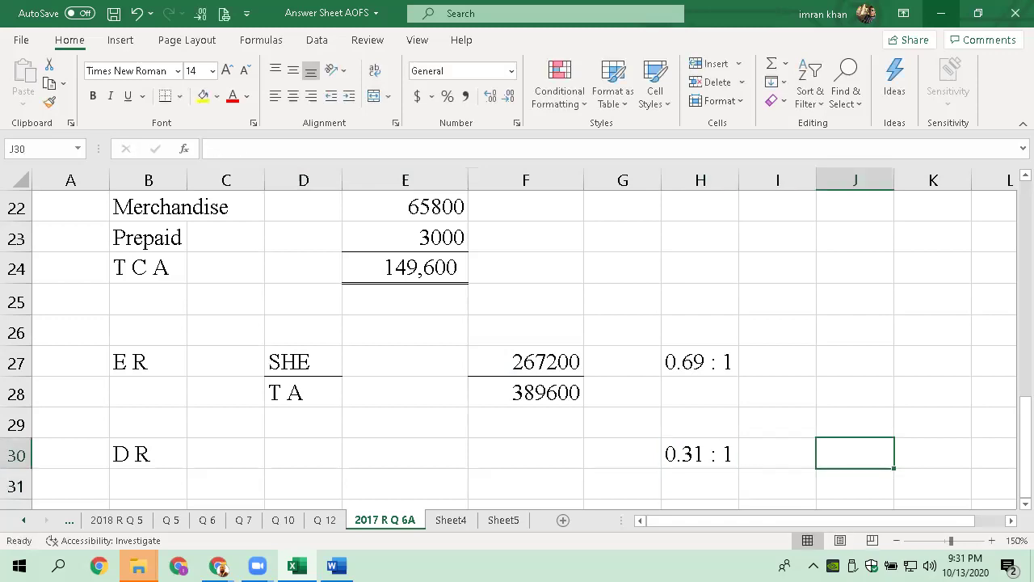
key("Right")
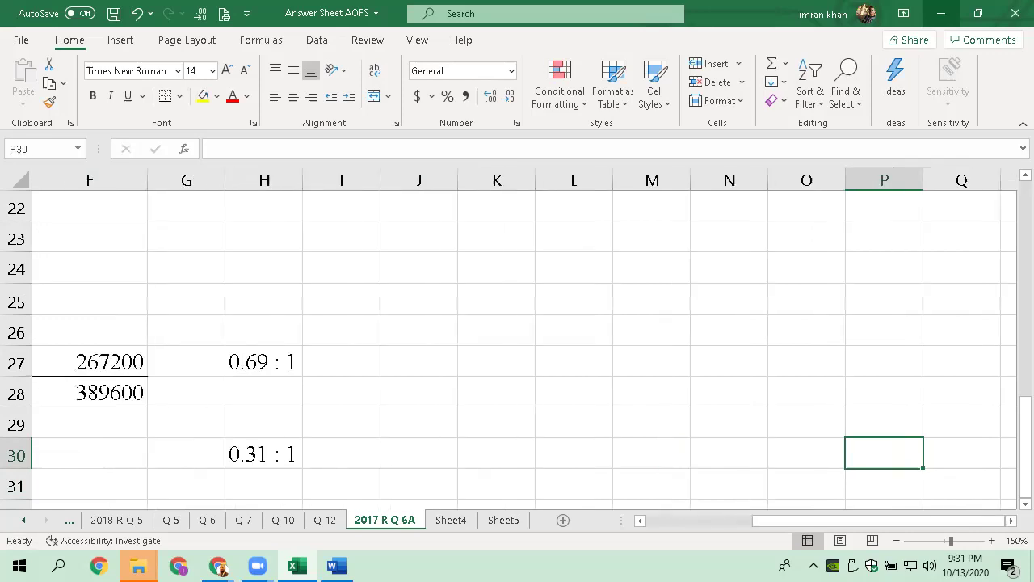
key("Left")
key("Left")
key("Left")
key("Left")
key("Left")
key("Up")
key("Up")
key("Up")
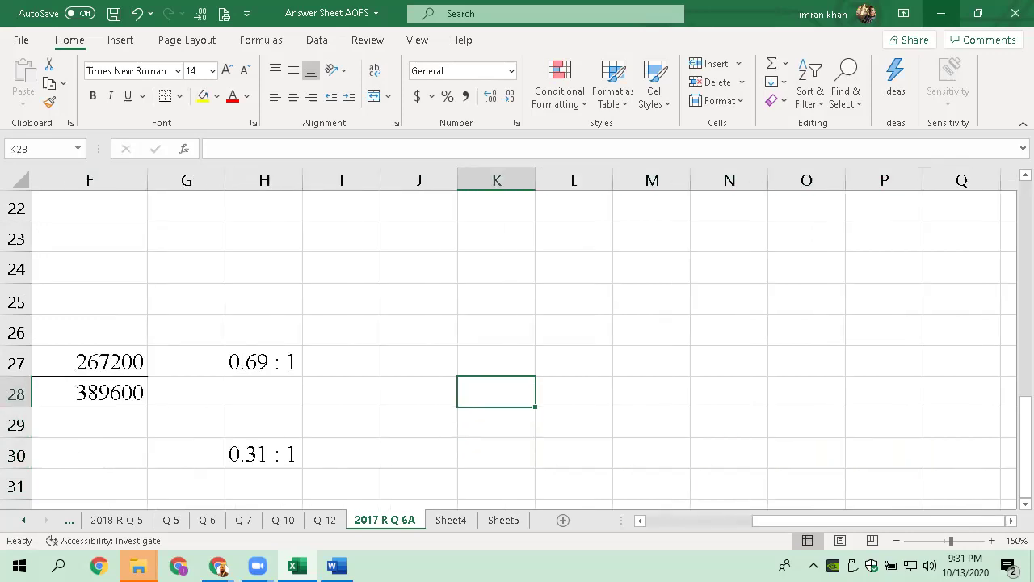
type("A")
key("Return")
Continue the equation in row 27 with an equals sign as text in L27 and L in M27
key("Up")
key("Right")
type("=")
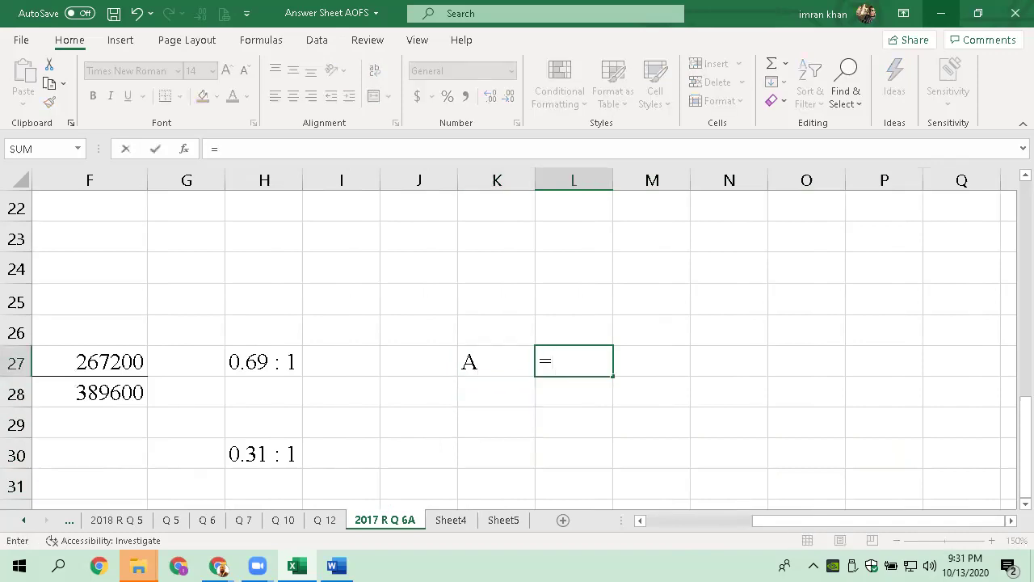
key("BackSpace")
type("=")
key("Return")
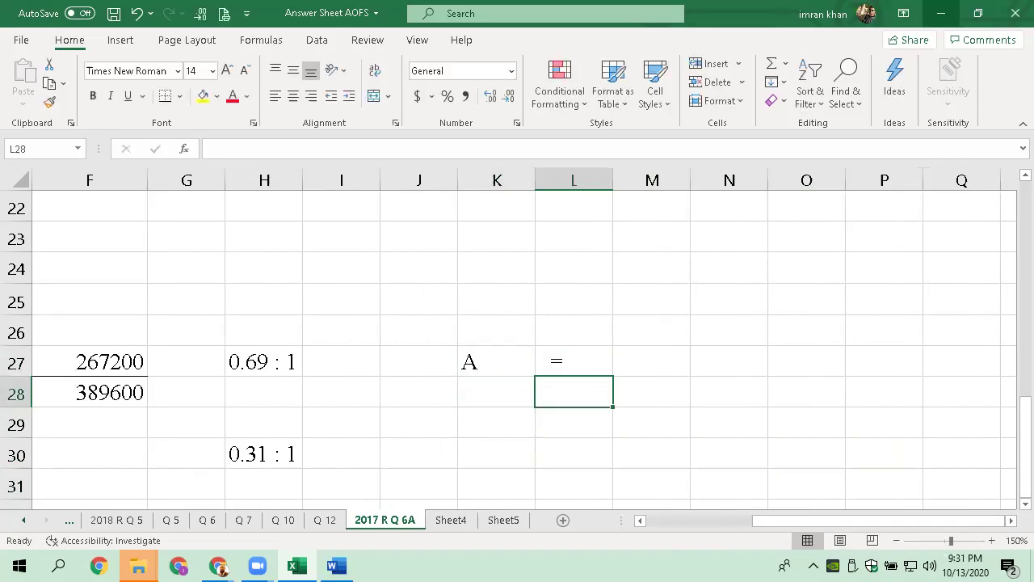
key("Up")
key("Right")
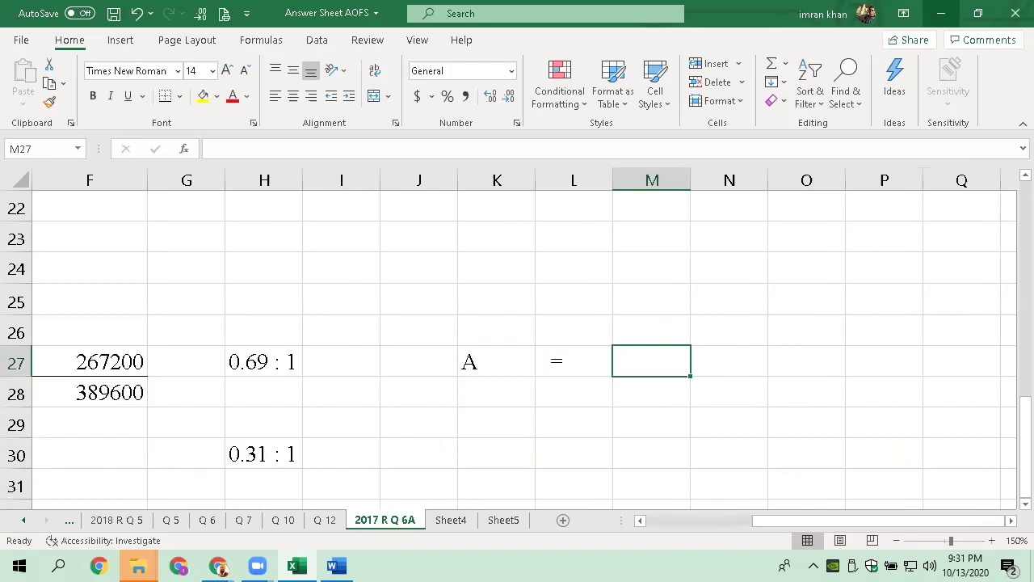
type("L")
key("Right")
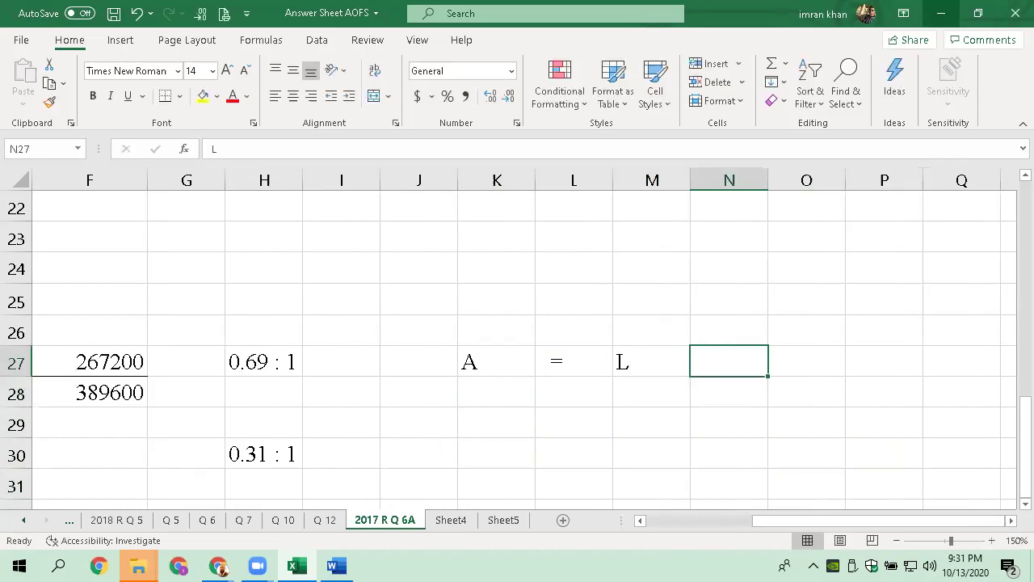
Complete the equation in row 27 with a plus sign as text in N27 and SHE in O27
type("+")
key("Right")
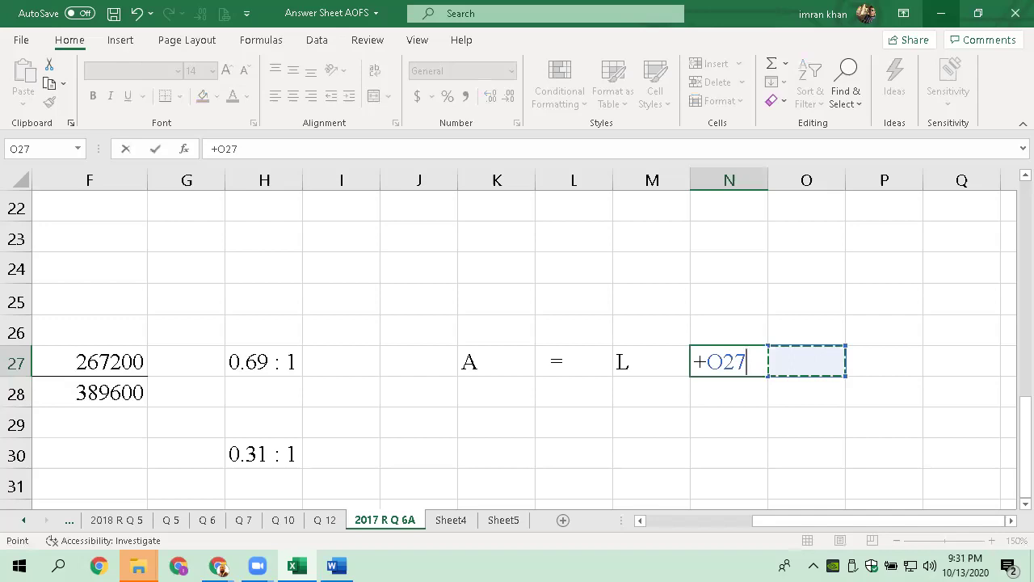
key("BackSpace")
key("BackSpace")
key("BackSpace")
key("Return")
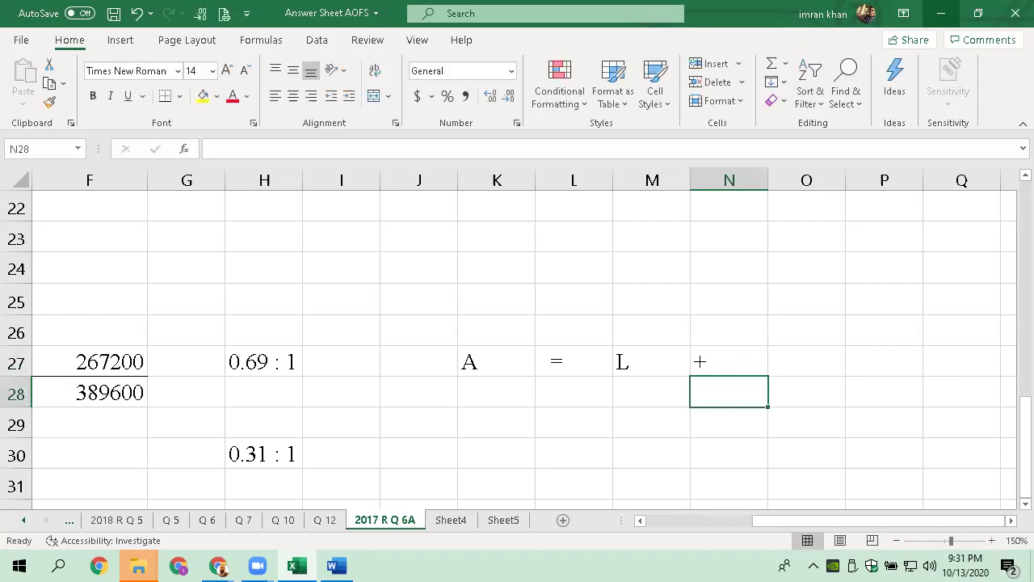
key("Up")
key("Right")
type("SHE")
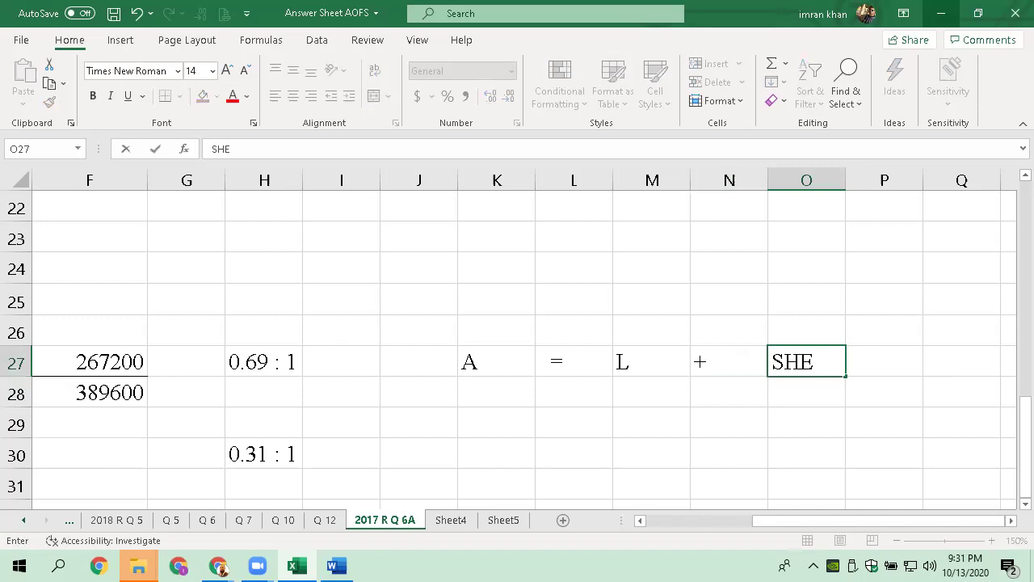
key("Return")
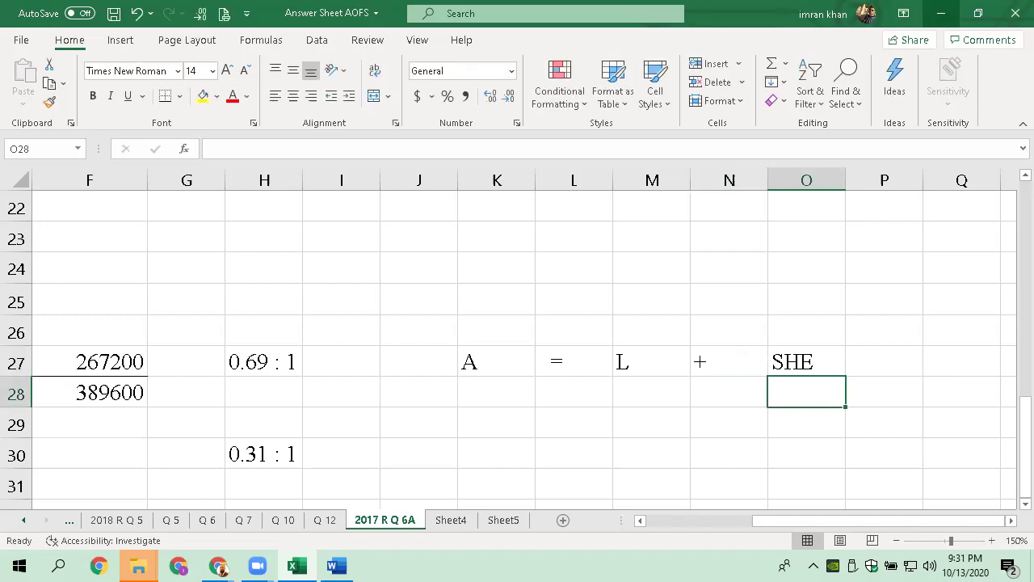
Enter the value 1 for A in cell K29, below the equation
key("Left")
key("Left")
key("Left")
key("Left")
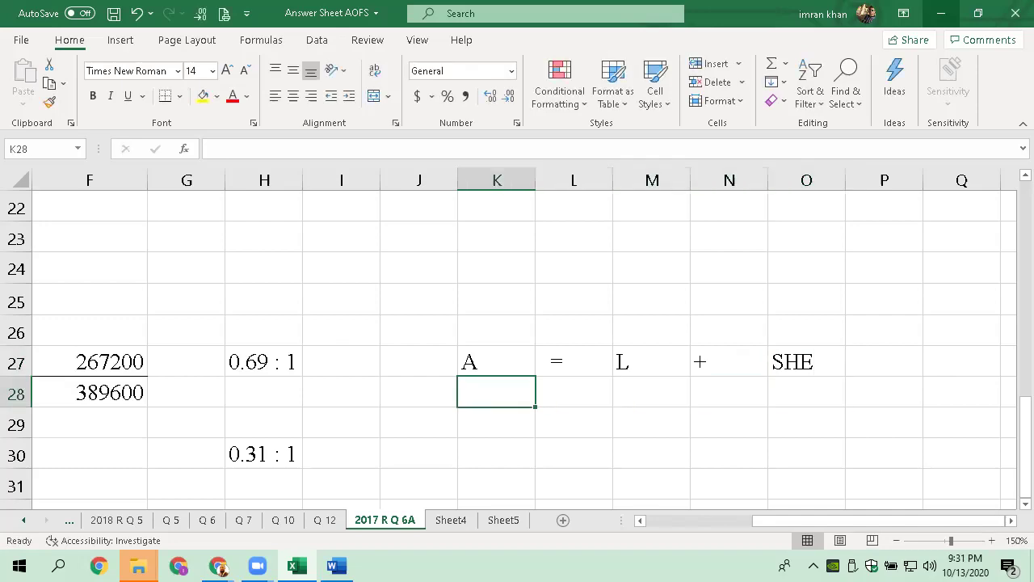
key("Down")
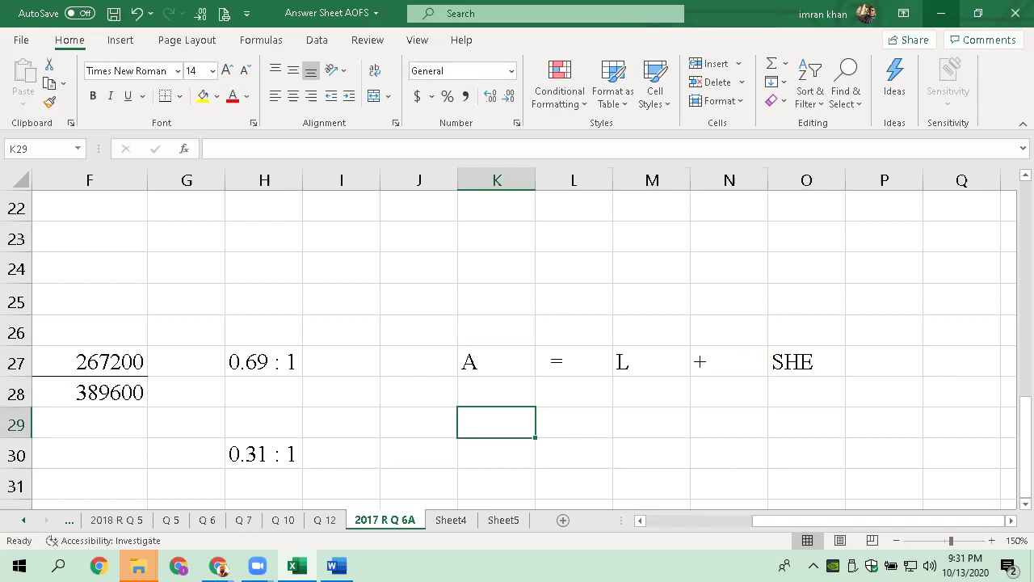
type("1")
key("Return")
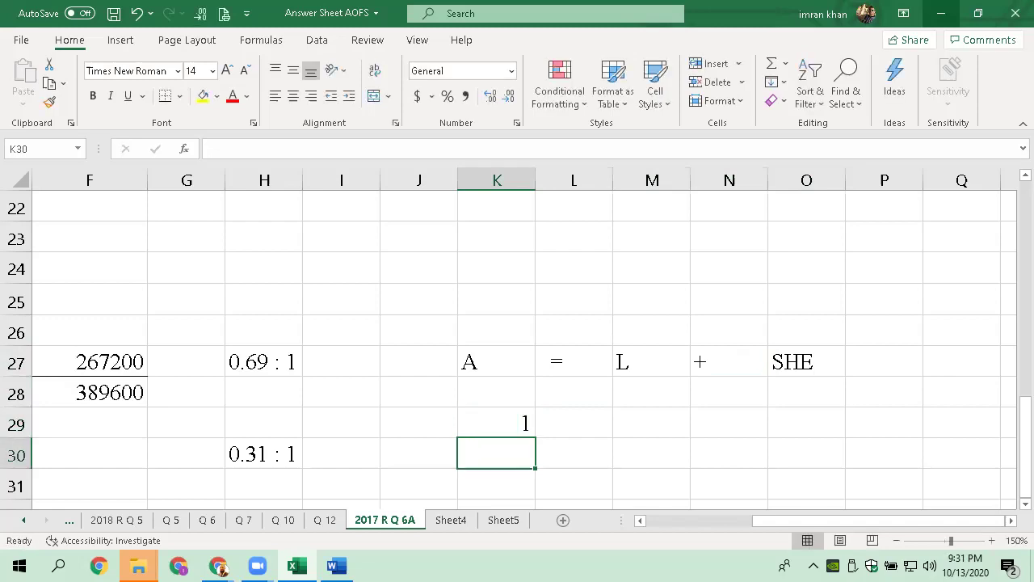
Enter an equals sign as text in cell L29, beside the value for A
key("Up")
key("Right")
key("Right")
key("Right")
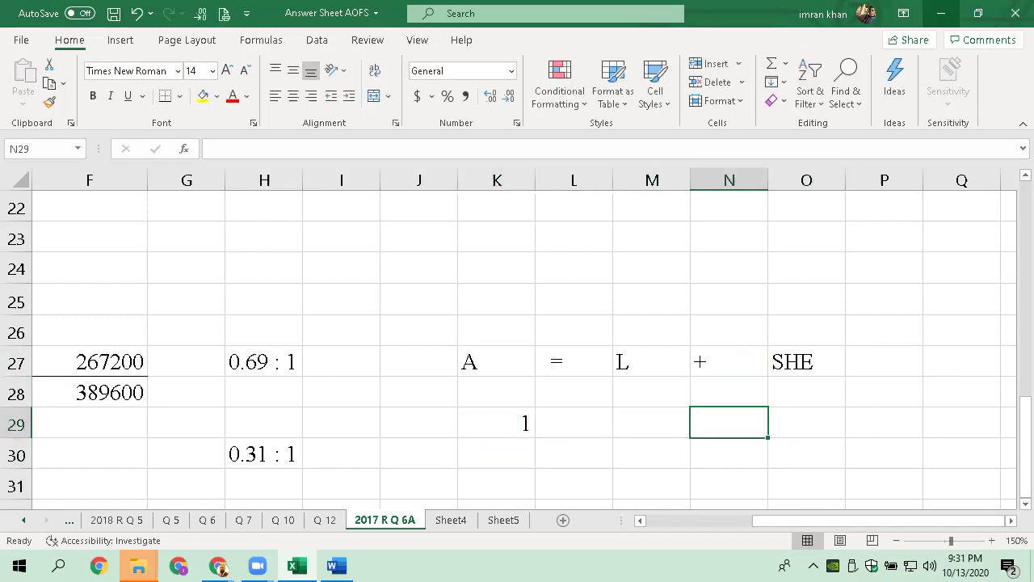
key("Left")
key("Left")
type("=")
key("Return")
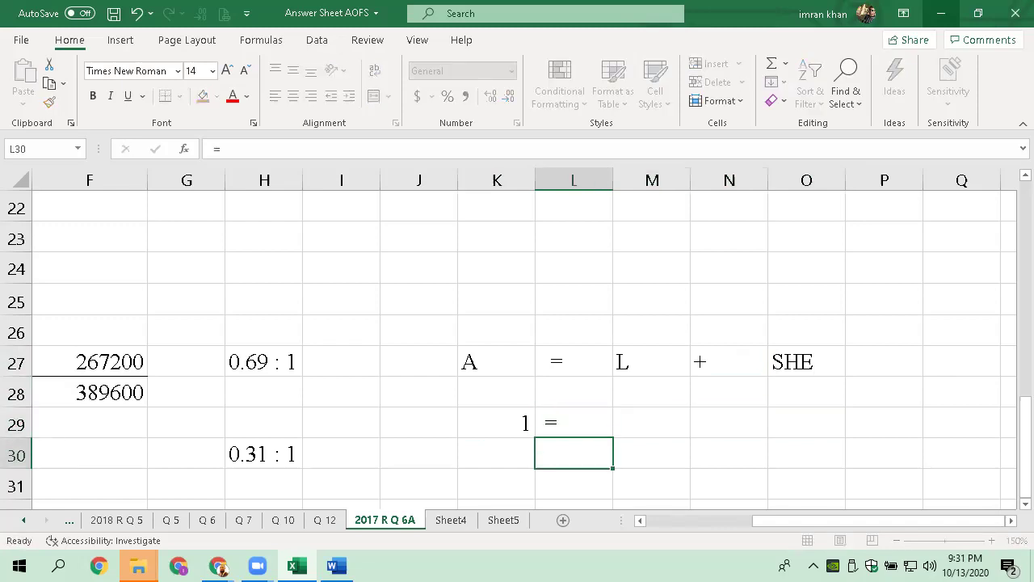
Enter the equity value 0.69 in cell O29, under SHE
key("Up")
key("Right")
key("Right")
key("Right")
key("Left")
key("Right")
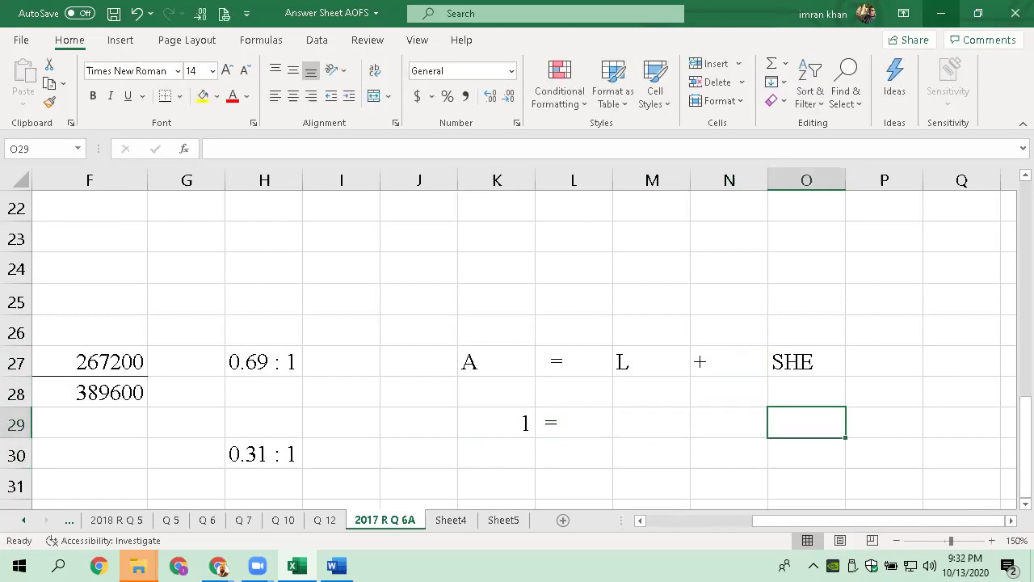
type("01.6")
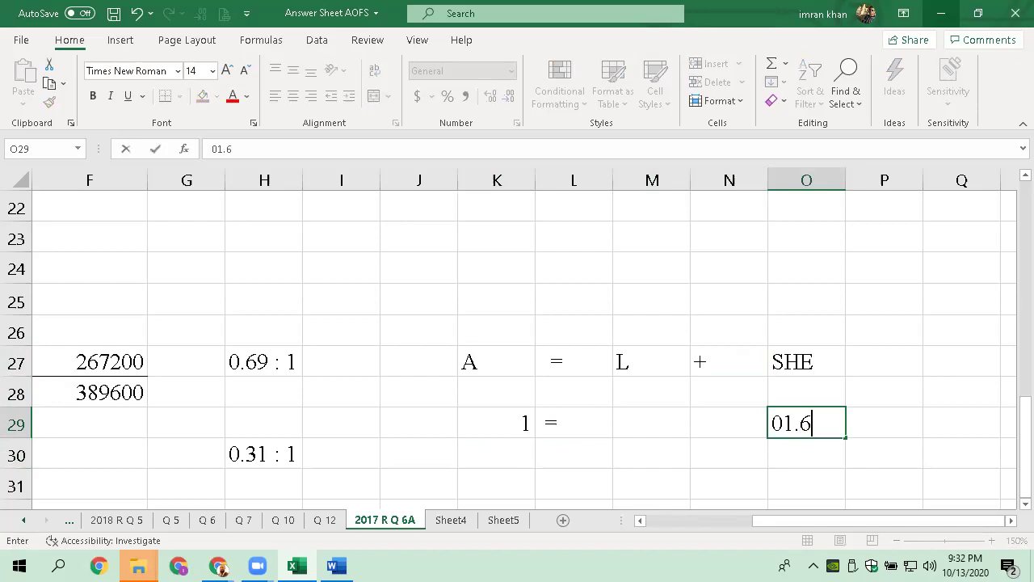
key("BackSpace")
key("BackSpace")
key("BackSpace")
type(".69")
key("Return")
key("Up")
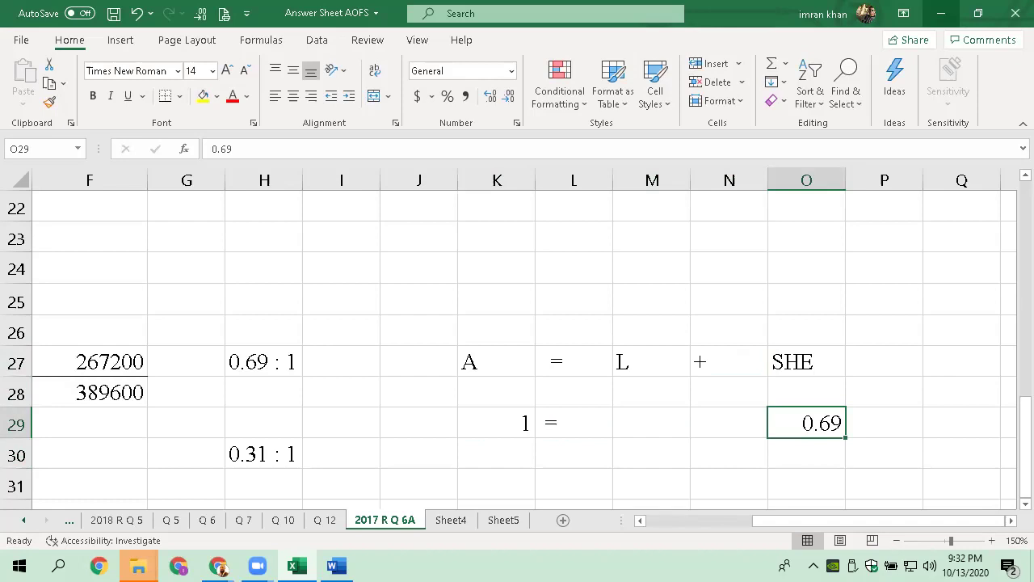
Compare the empty L value in row 29 with the E R and D R entries in rows 27 to 30
key("Left")
key("Left")
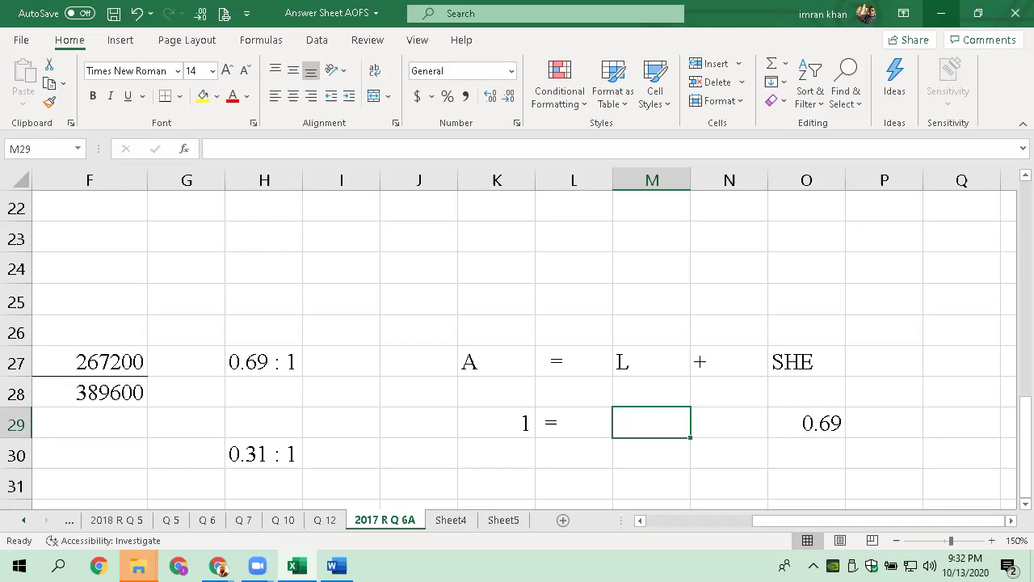
key("Left")
key("Left")
key("Left")
key("Left")
key("Left")
key("Left")
key("Left")
key("Left")
key("Left")
key("Left")
key("Left")
key("Left")
key("Right")
key("Right")
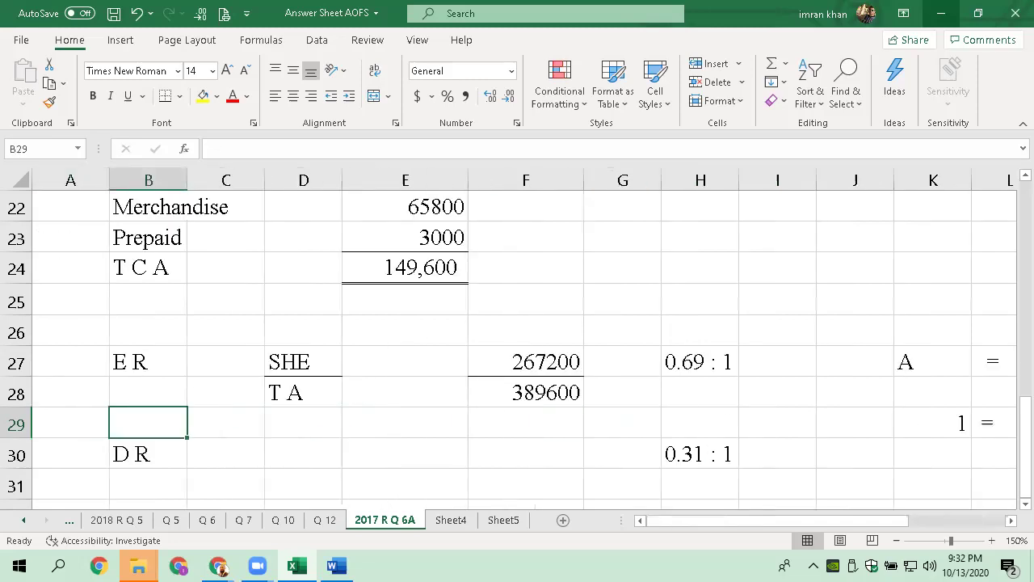
key("Right")
key("Right")
key("Right")
key("Right")
key("Right")
key("Right")
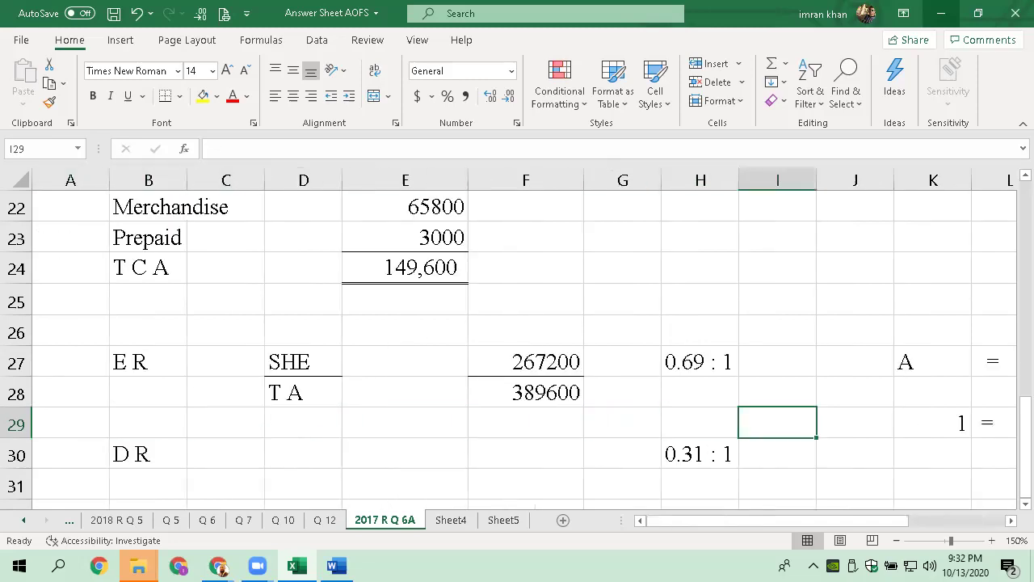
key("Left")
key("Left")
key("Left")
key("Down")
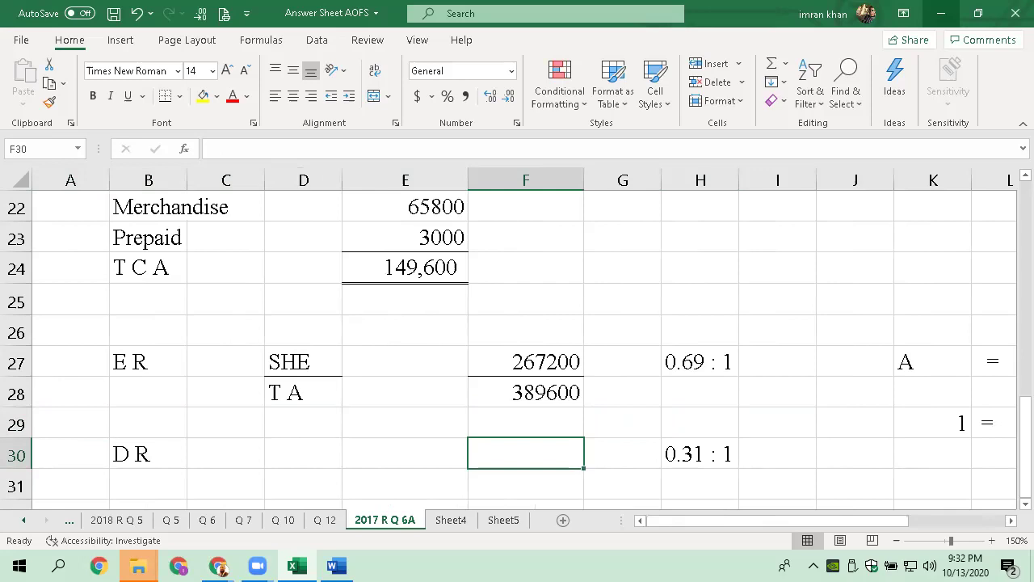
Examine the terms of the accounting equation in K27:O27 against the values below them
key("Up")
key("Up")
key("Up")
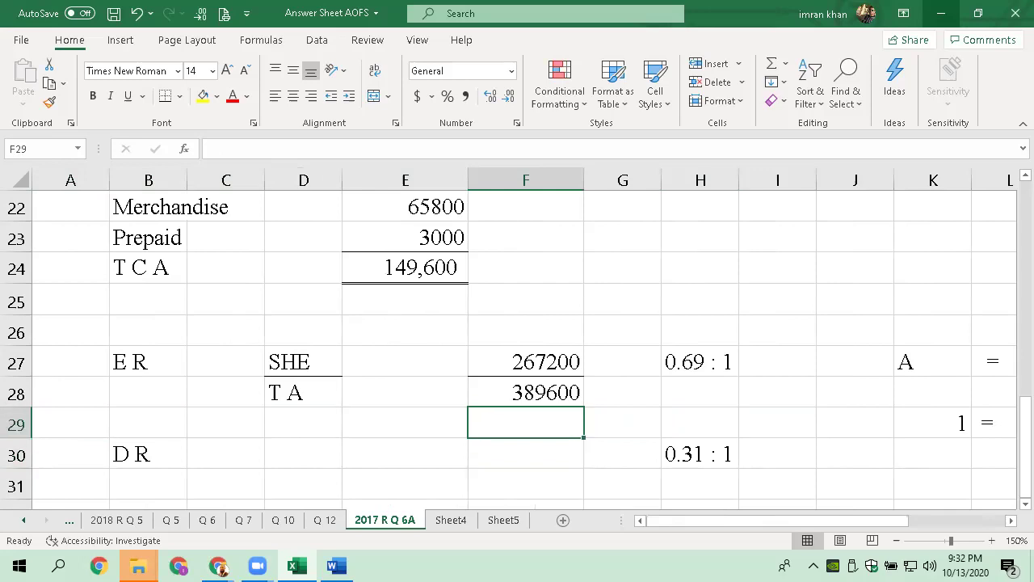
key("Right")
key("Right")
key("Right")
key("Right")
key("Right")
key("Right")
key("Right")
key("Right")
key("Right")
key("Right")
key("Right")
key("Right")
key("Right")
key("Right")
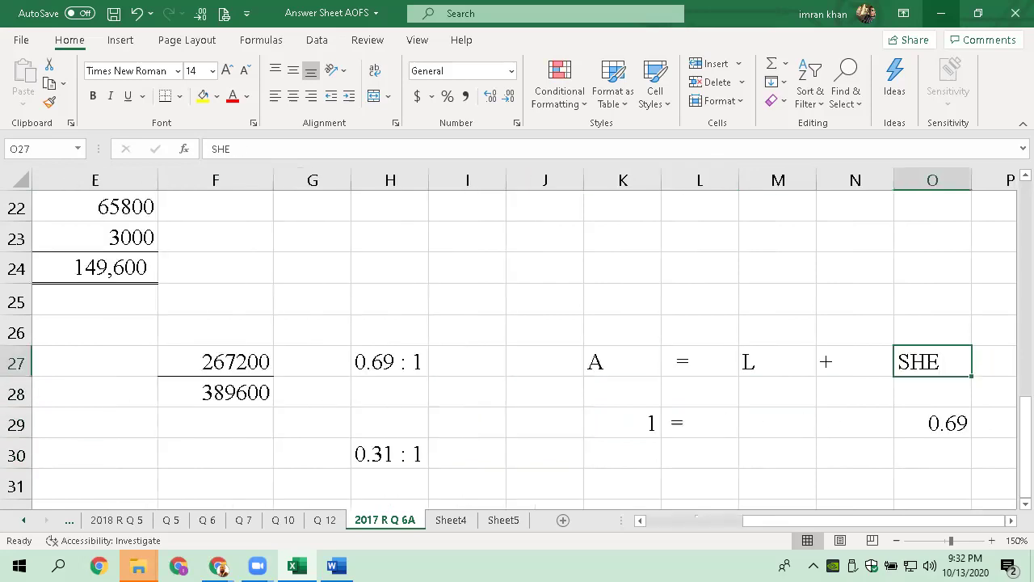
key("Left")
key("Left")
key("Left")
key("Left")
key("Left")
key("Left")
key("Left")
key("Left")
key("Left")
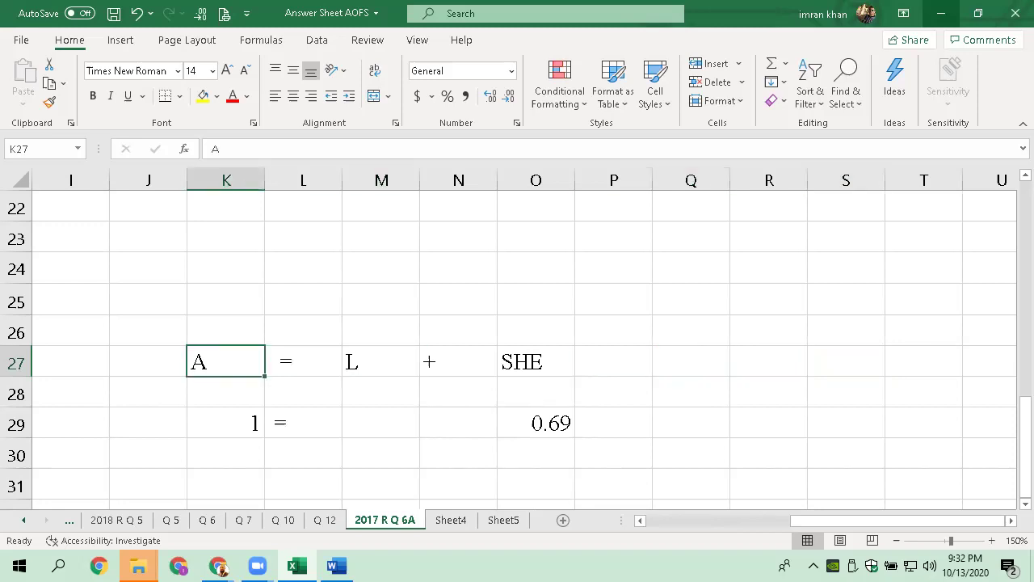
key("Right")
key("Right")
key("Right")
key("Right")
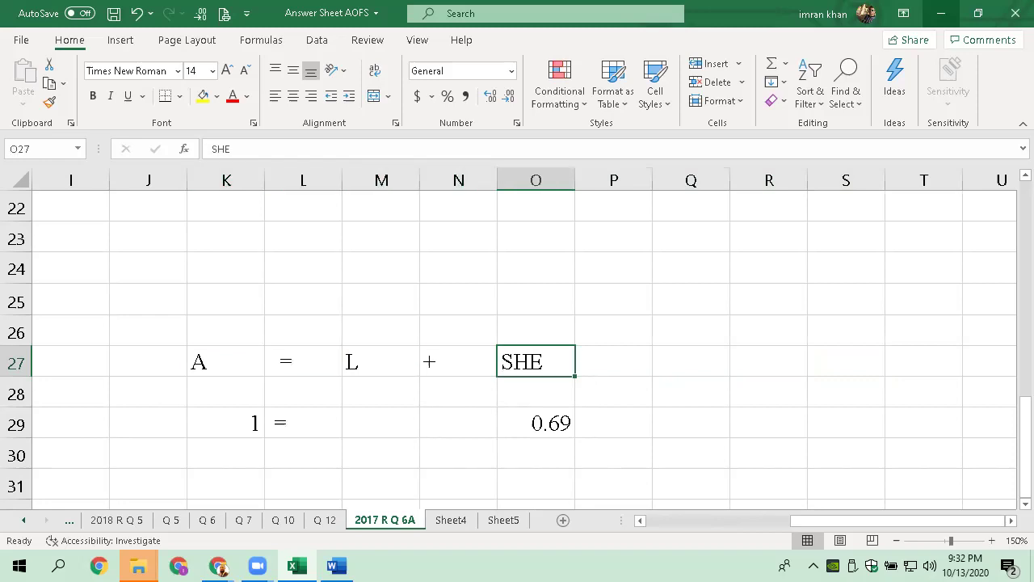
key("Left")
key("Left")
key("Left")
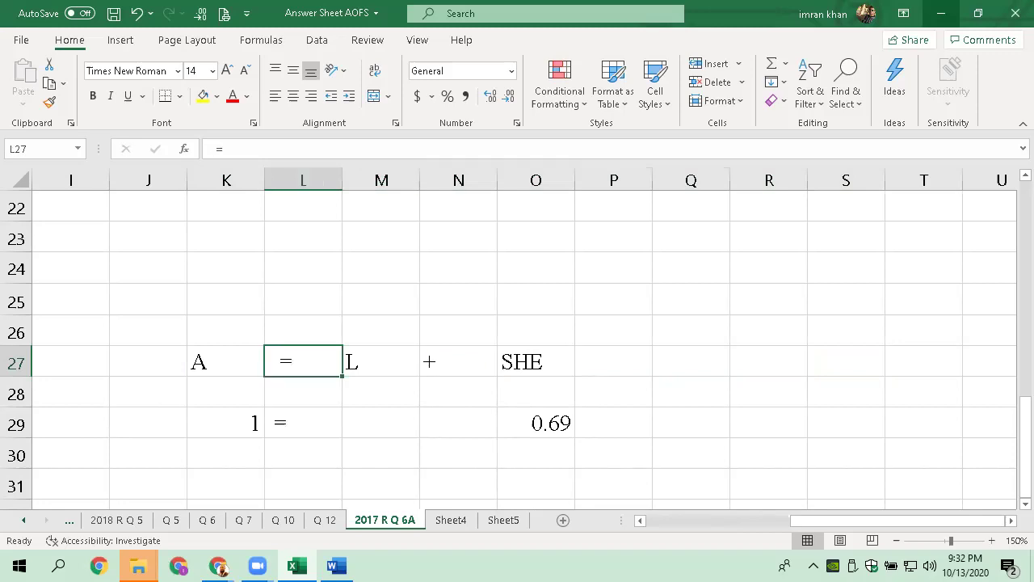
key("Left")
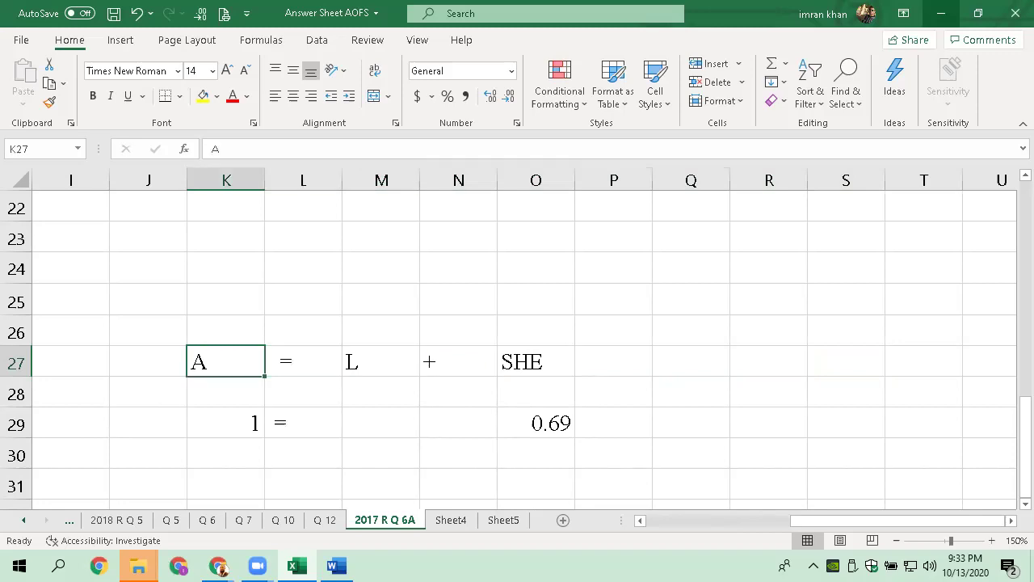
Review the E R calculation in row 27, from the SHE and T A figures to the ratio in H27
key("Left")
key("Left")
key("Left")
key("Left")
key("Left")
key("Left")
key("Left")
key("Left")
key("Right")
key("Right")
key("Right")
key("Right")
key("Right")
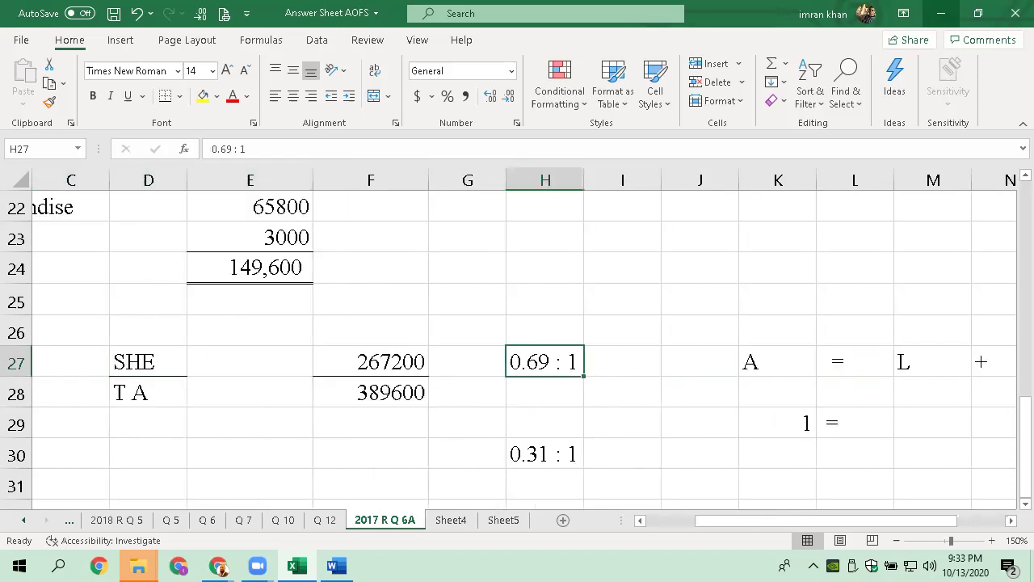